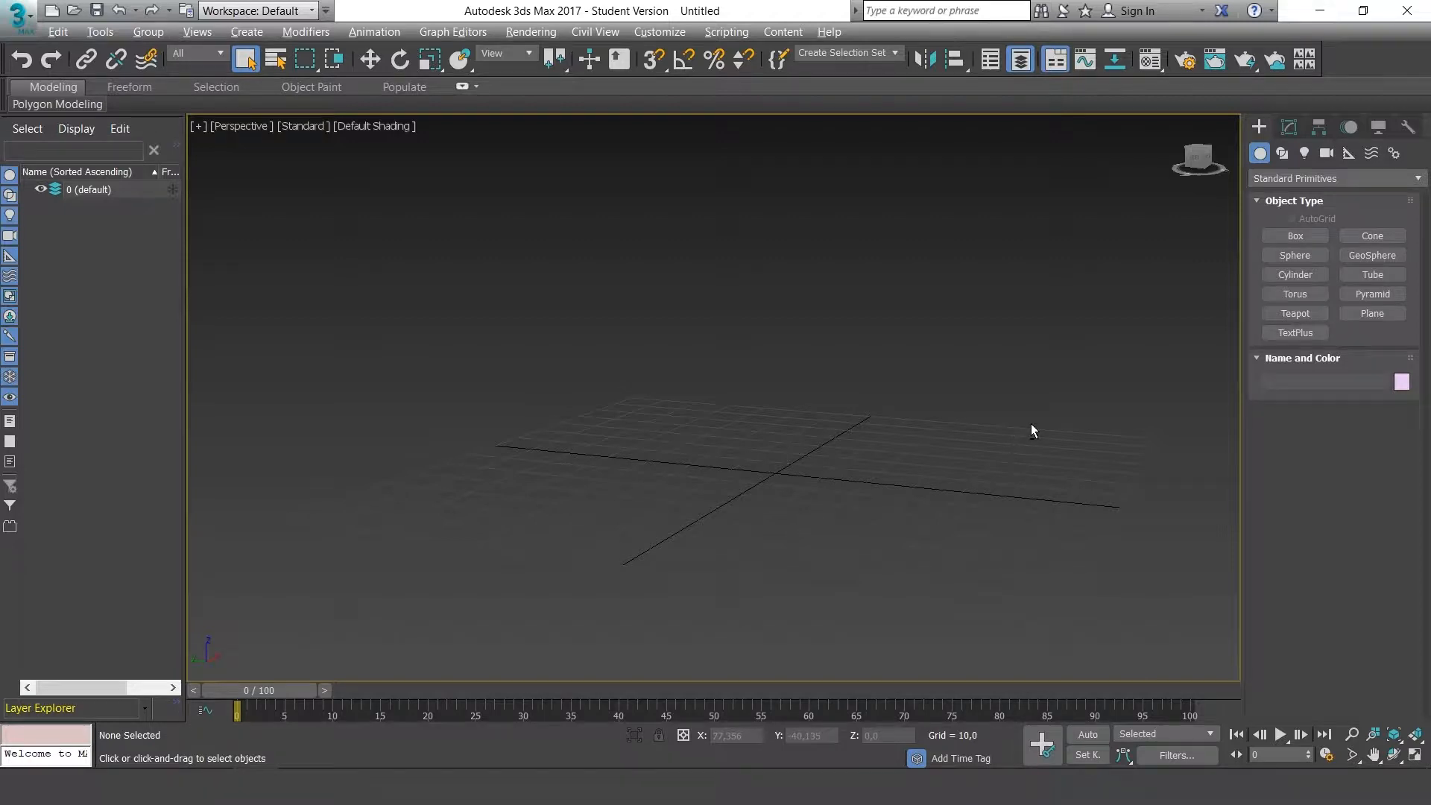
# Open the Material Editor and check that it is set to the Compact Material Editor mode
pyautogui.moveTo(1031, 424)
pyautogui.keyDown('alt'); pyautogui.mouseDown(button='middle')
pyautogui.moveTo(1010, 437)
pyautogui.moveTo(1030, 416)
pyautogui.mouseUp(button='middle'); pyautogui.keyUp('alt')
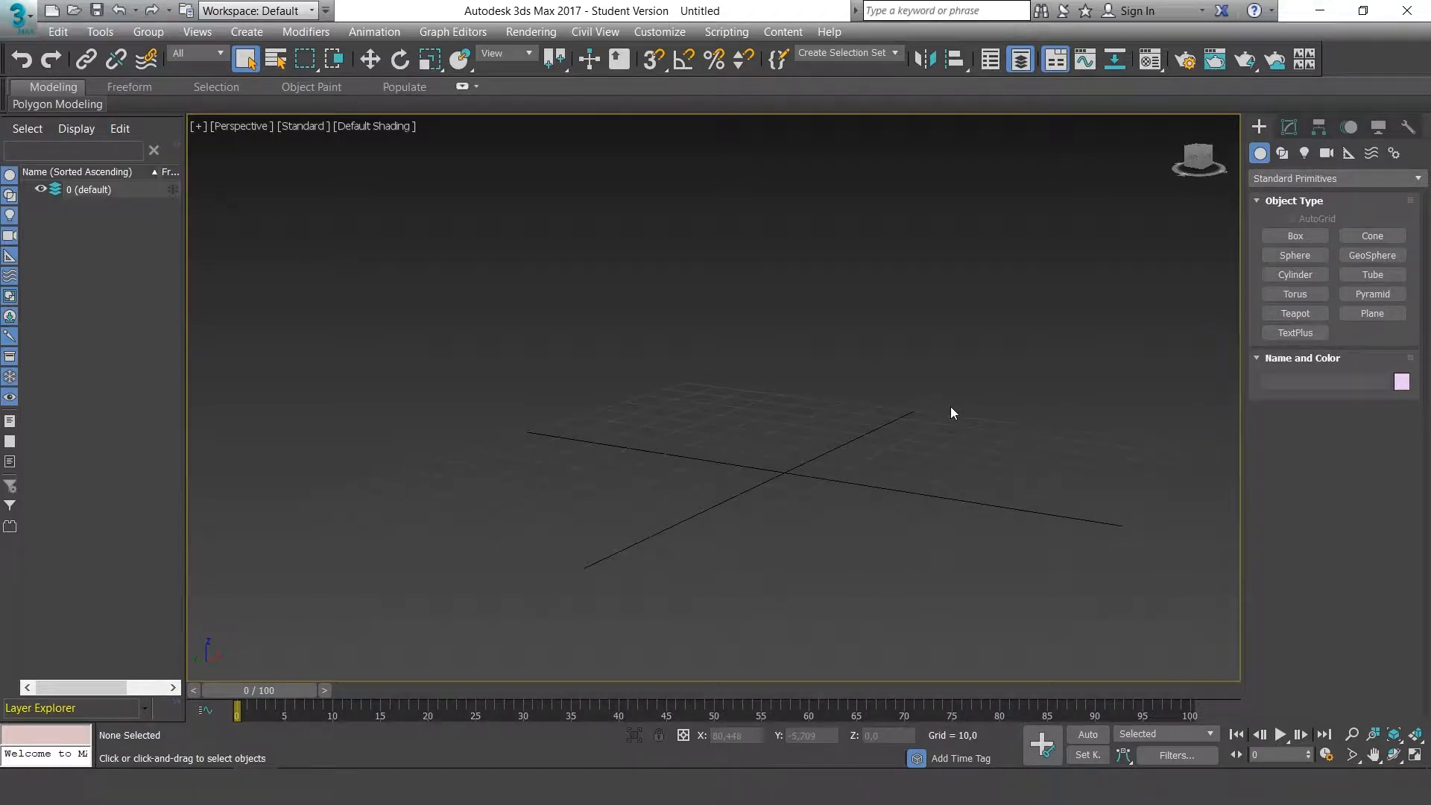
pyautogui.press('m')
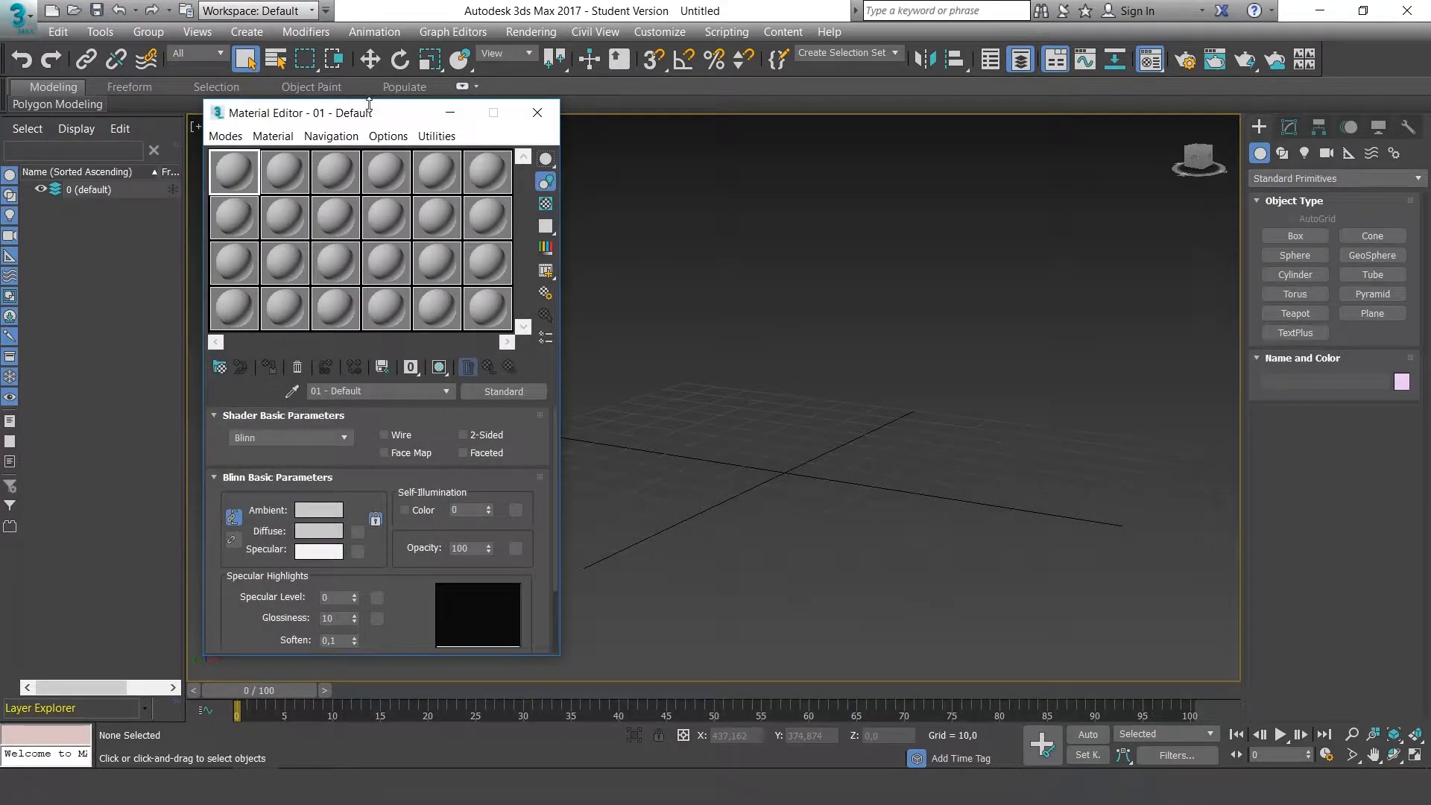
pyautogui.moveTo(367, 113); pyautogui.dragTo(337, 104)
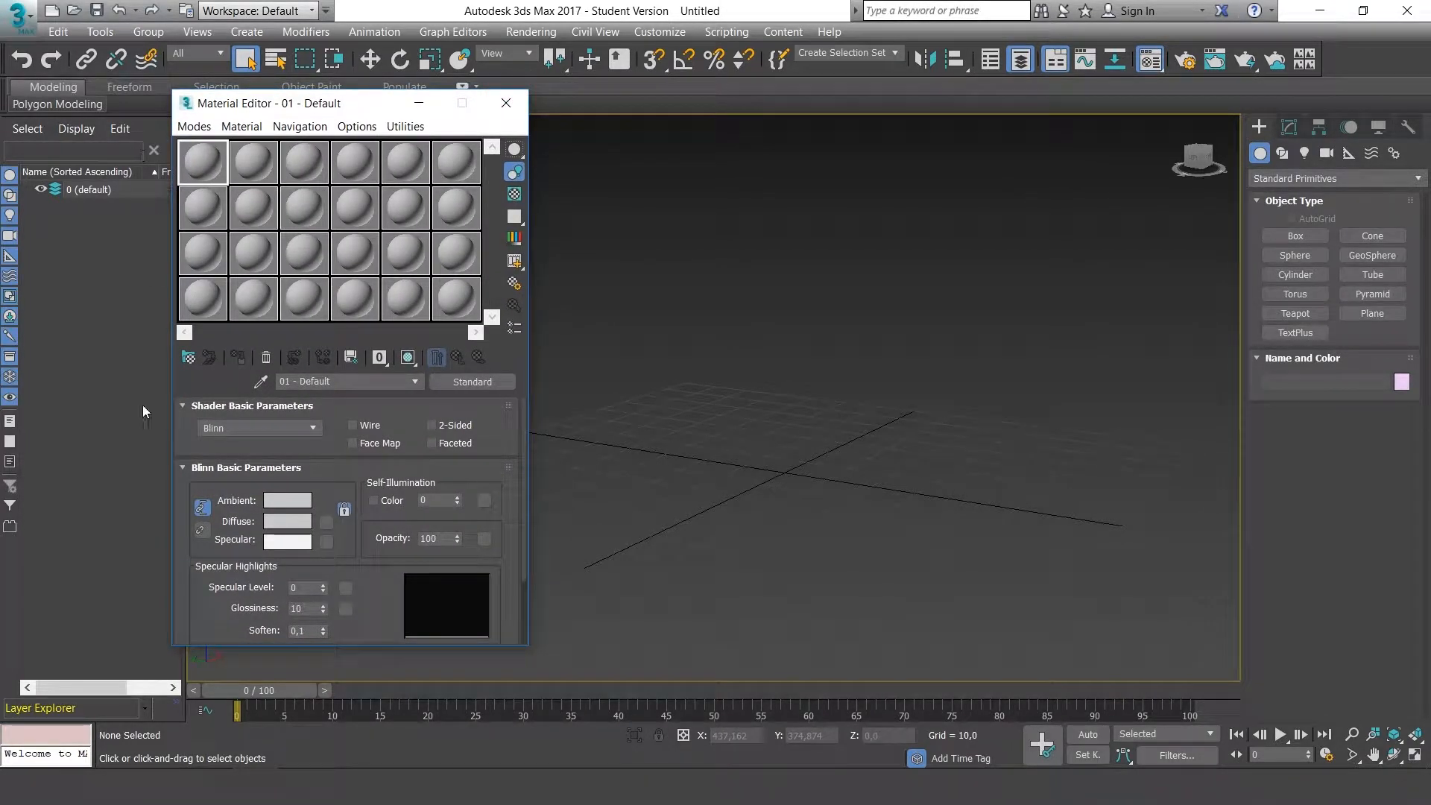
pyautogui.click(195, 126)
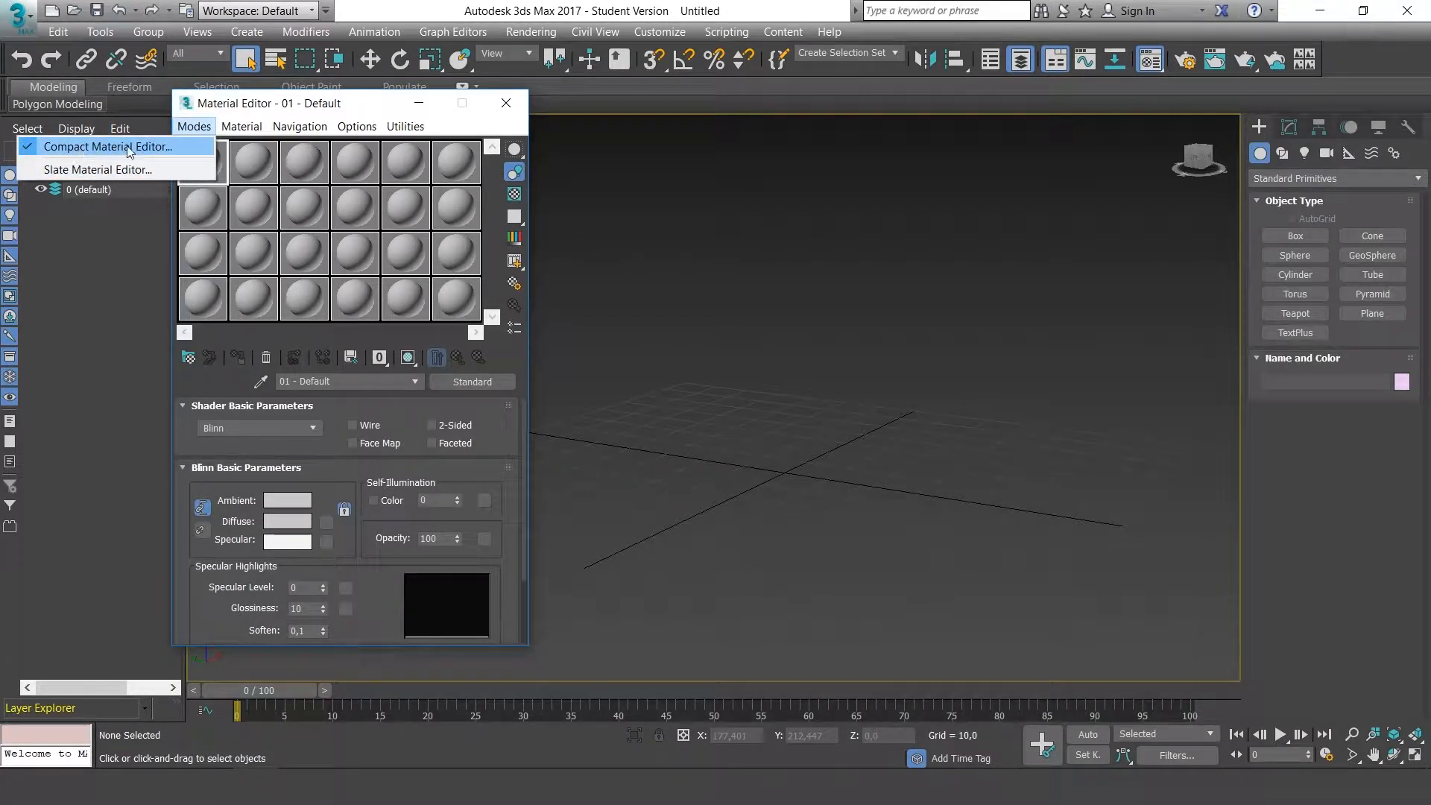
pyautogui.click(200, 129)
pyautogui.moveTo(303, 111); pyautogui.dragTo(572, 111)
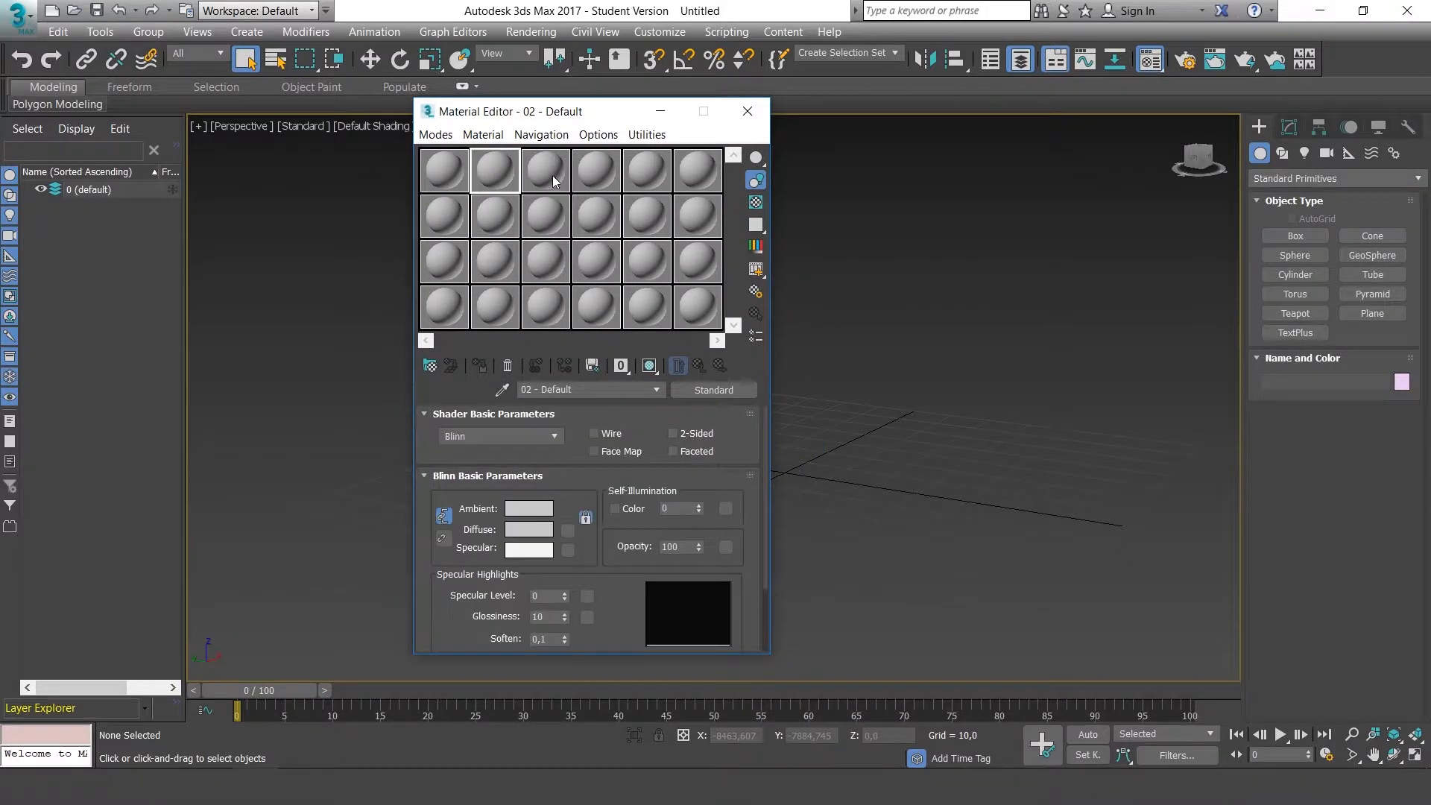
# Look through several material sample slots and examine the shader and Blinn parameters of the first material
pyautogui.click(644, 176)
pyautogui.click(698, 186)
pyautogui.click(693, 216)
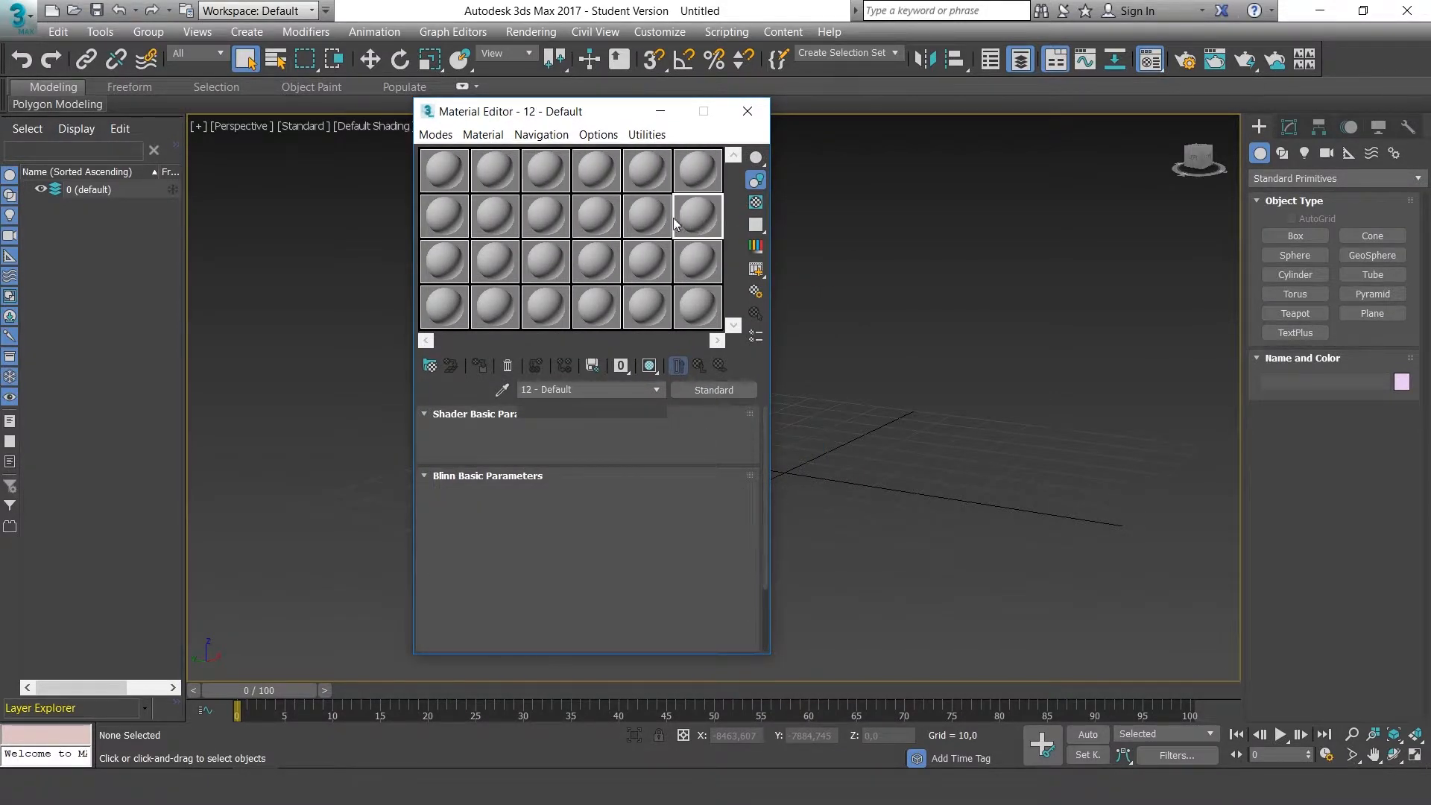
pyautogui.click(646, 218)
pyautogui.click(596, 219)
pyautogui.click(544, 216)
pyautogui.click(488, 214)
pyautogui.click(444, 216)
pyautogui.click(449, 171)
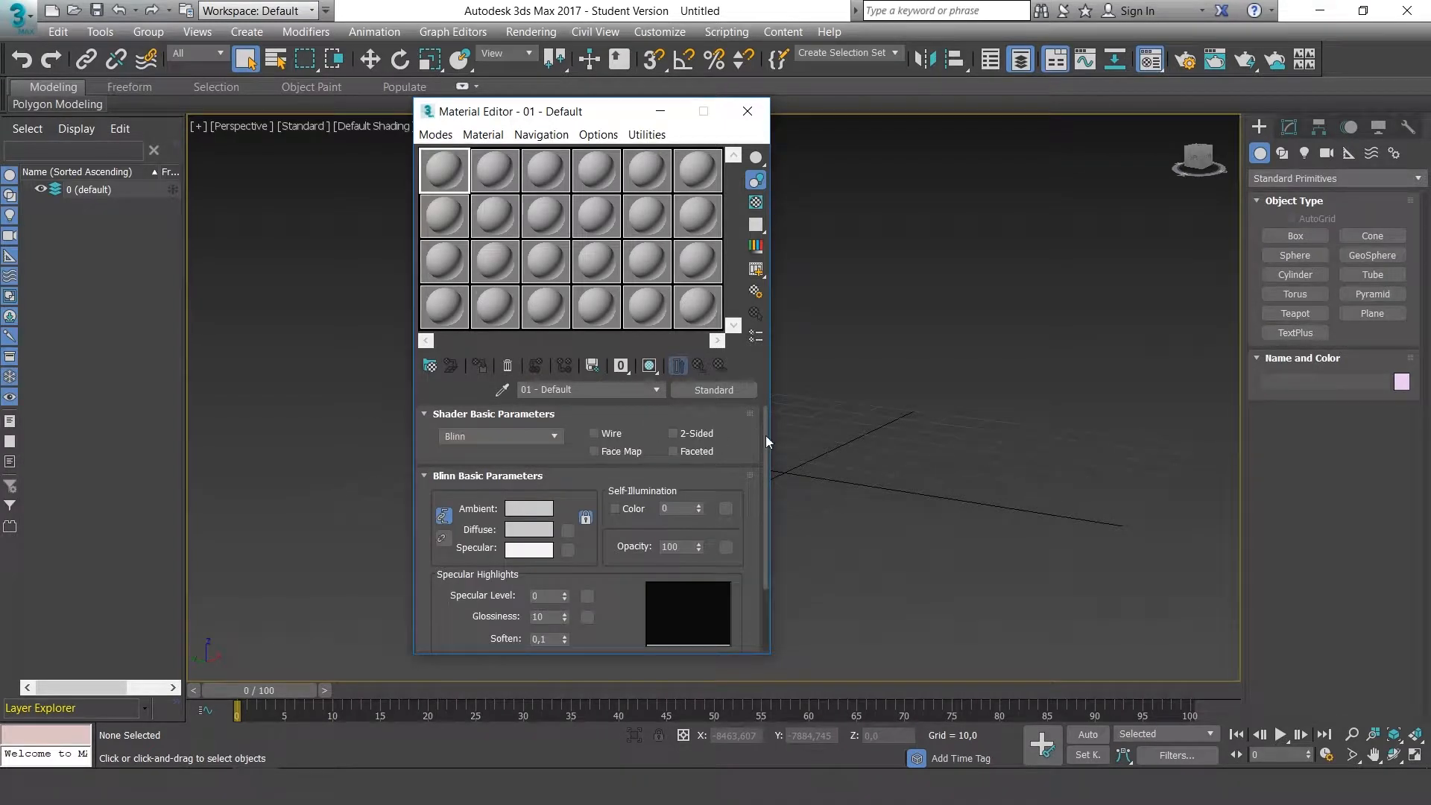
pyautogui.moveTo(766, 436); pyautogui.dragTo(771, 515)
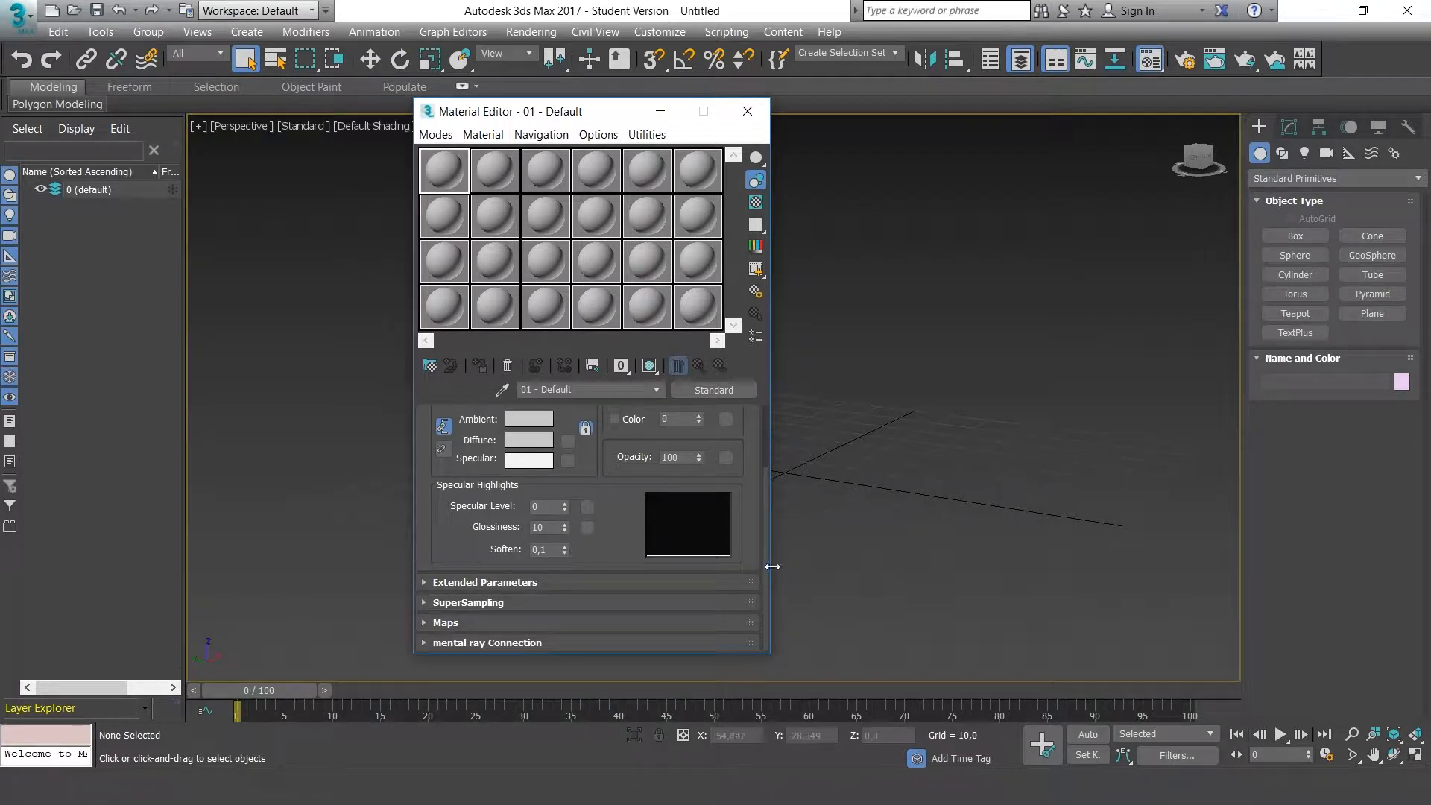
pyautogui.moveTo(766, 561); pyautogui.dragTo(763, 485)
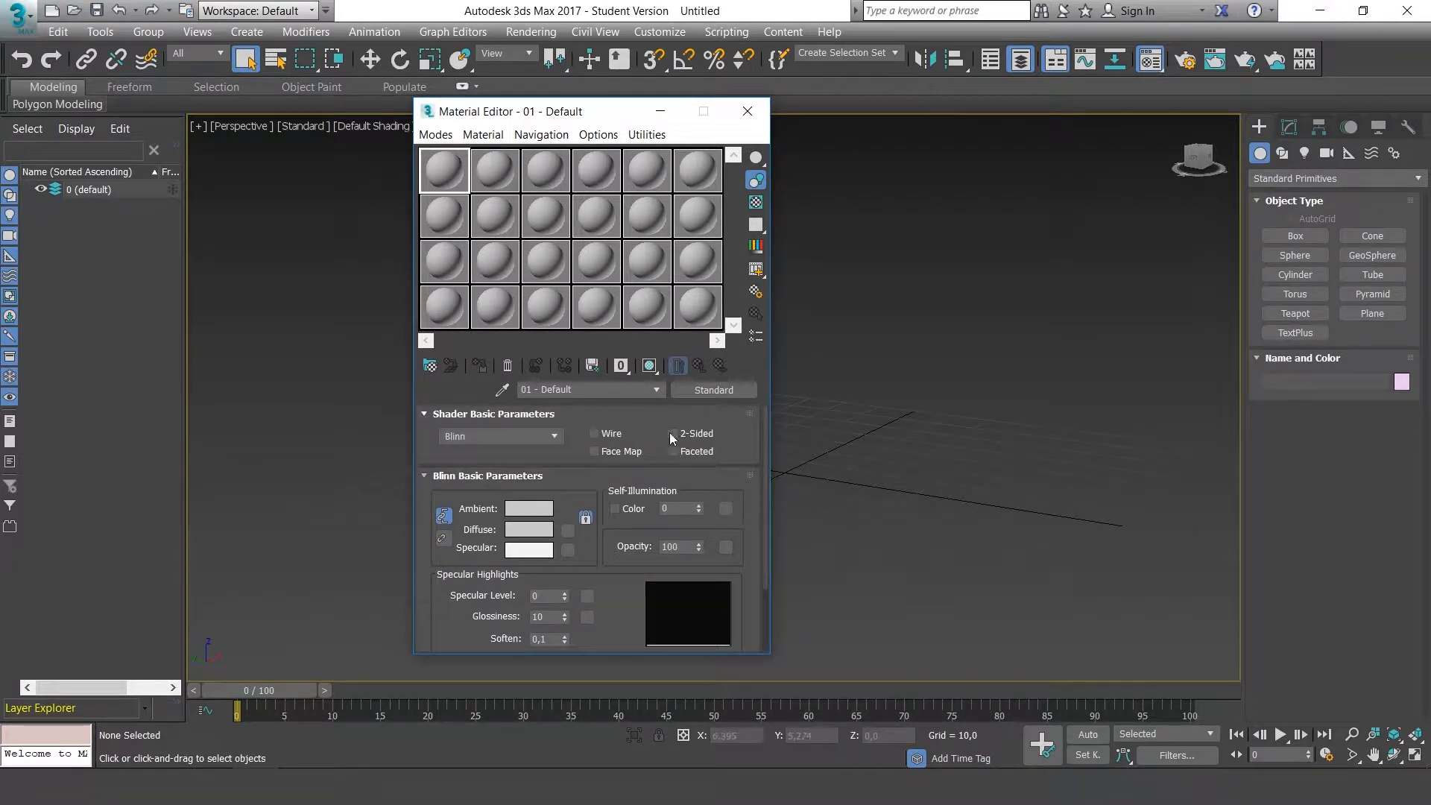
# Create a box about 31 long, 34 wide and 27 high near the centre of the grid
pyautogui.moveTo(607, 112); pyautogui.dragTo(390, 119)
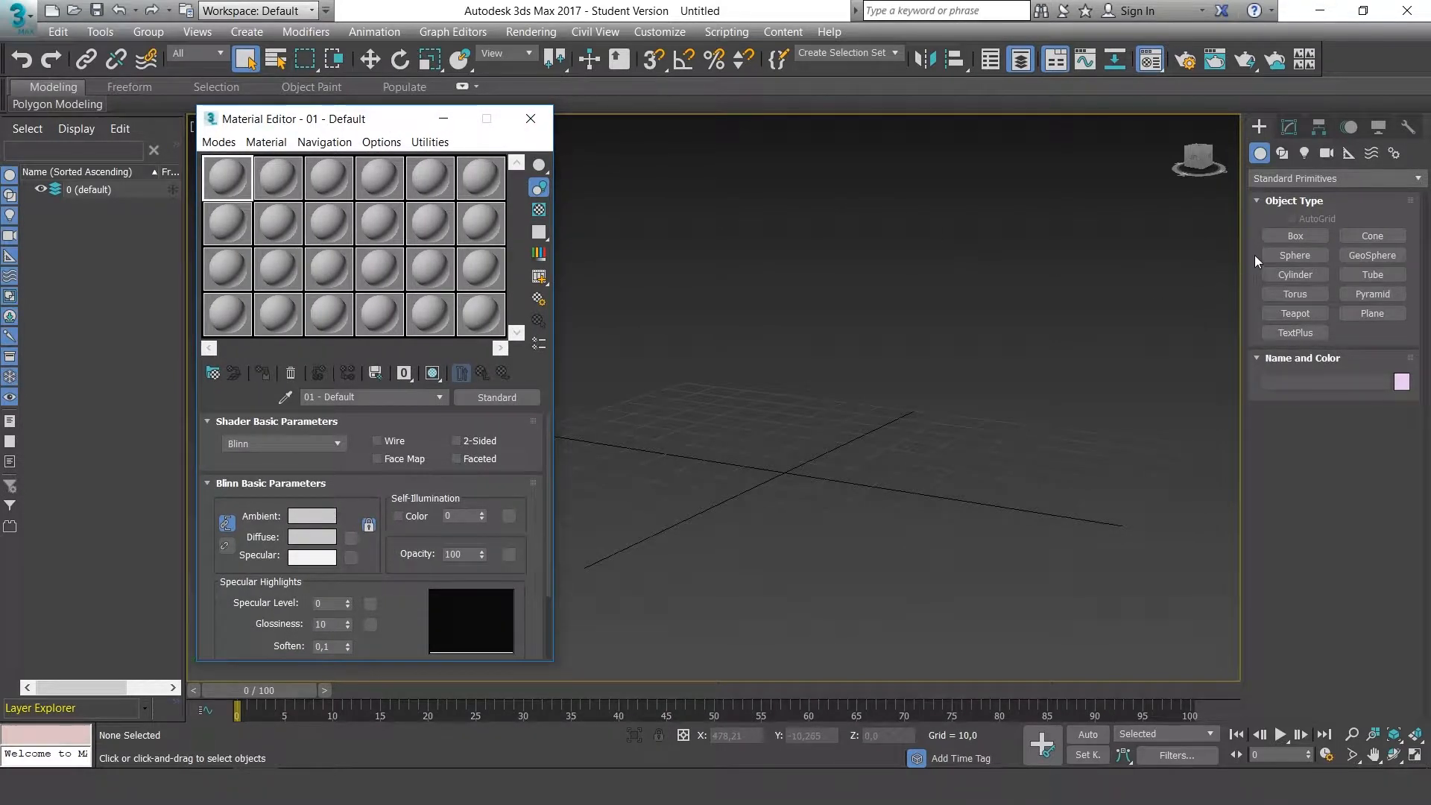
pyautogui.click(1296, 236)
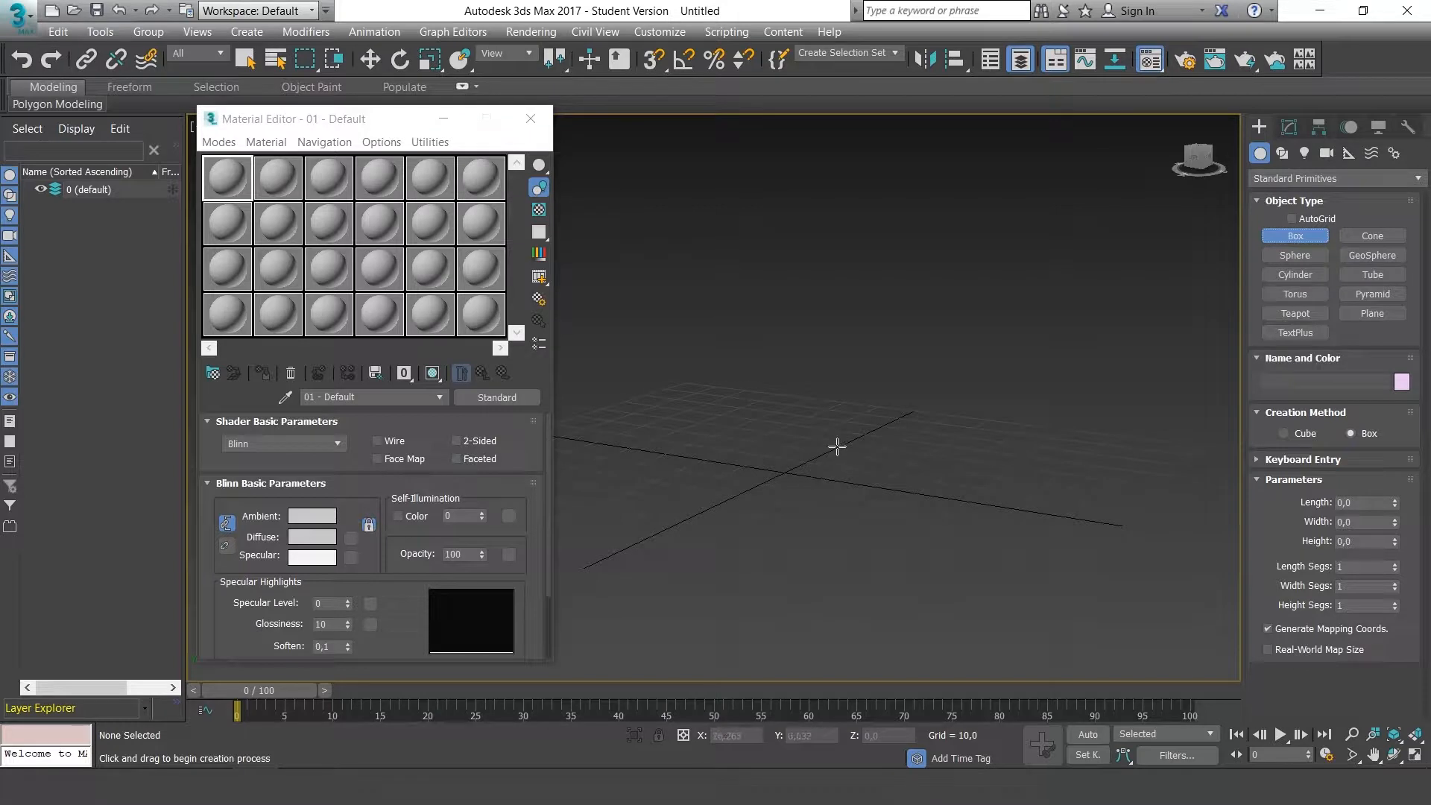
pyautogui.moveTo(833, 480); pyautogui.dragTo(778, 413)
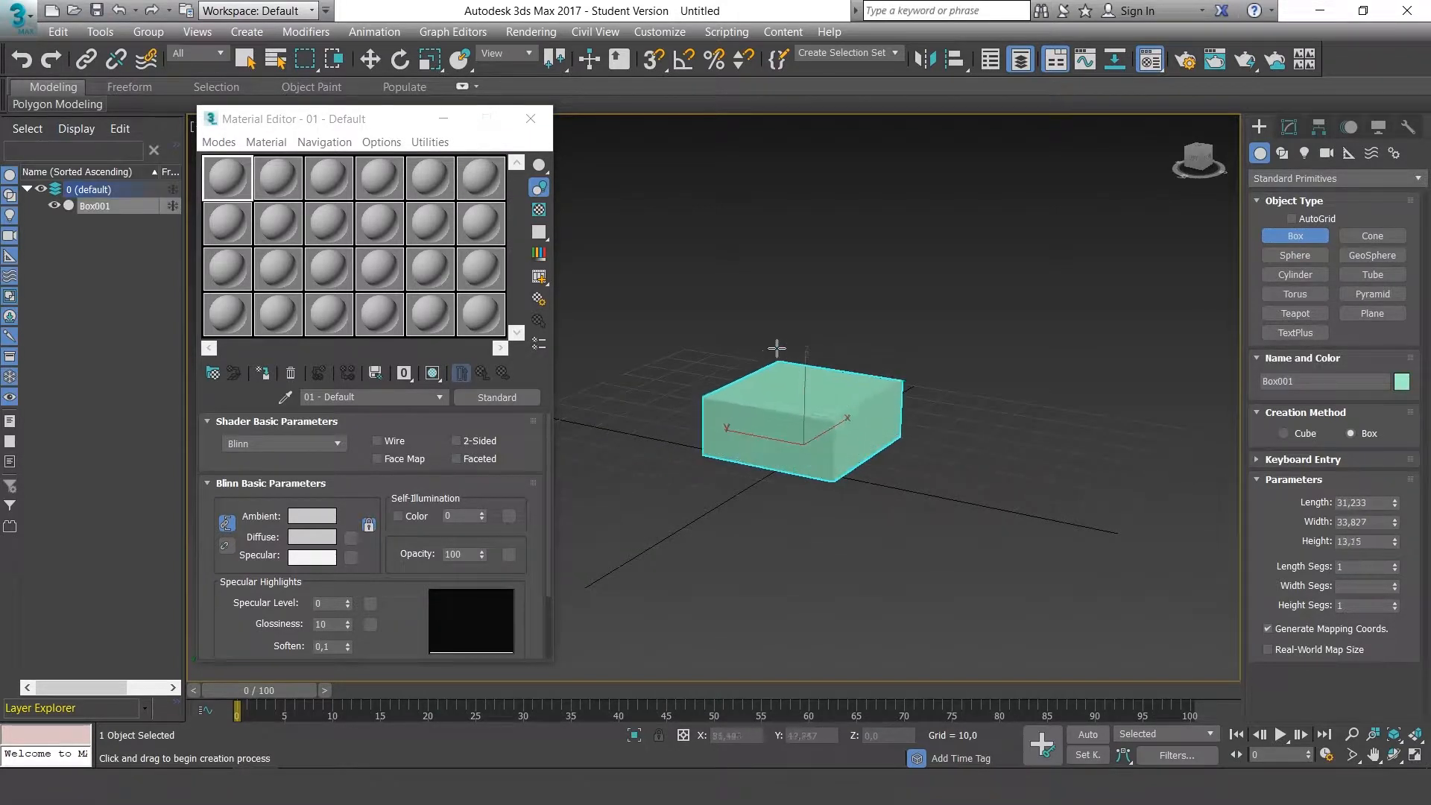
pyautogui.click(778, 281)
pyautogui.keyDown('alt'); pyautogui.moveTo(976, 483); pyautogui.dragTo(991, 469, button='middle'); pyautogui.keyUp('alt')
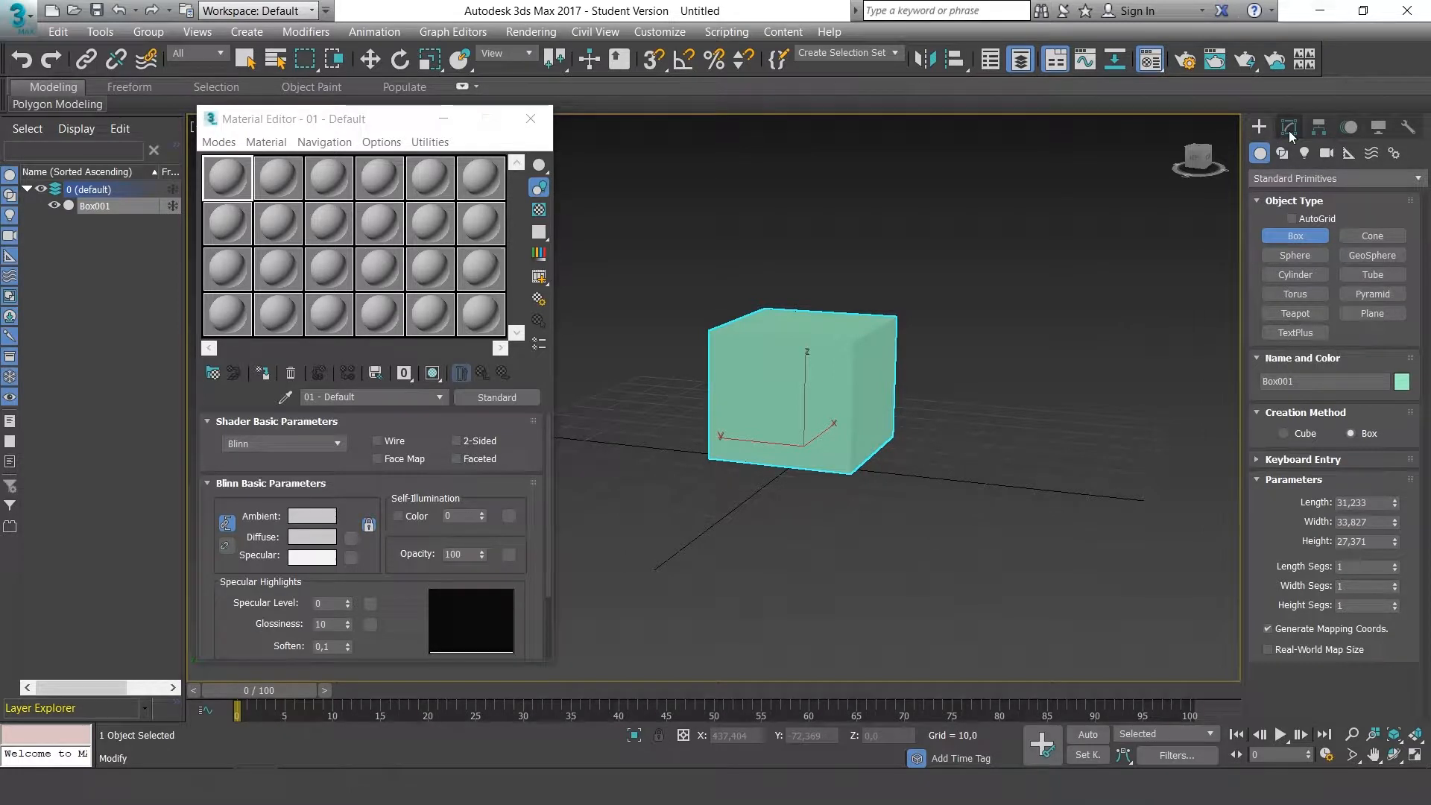
# Check the active renderer in the Render Setup settings
pyautogui.moveTo(385, 117); pyautogui.dragTo(361, 113)
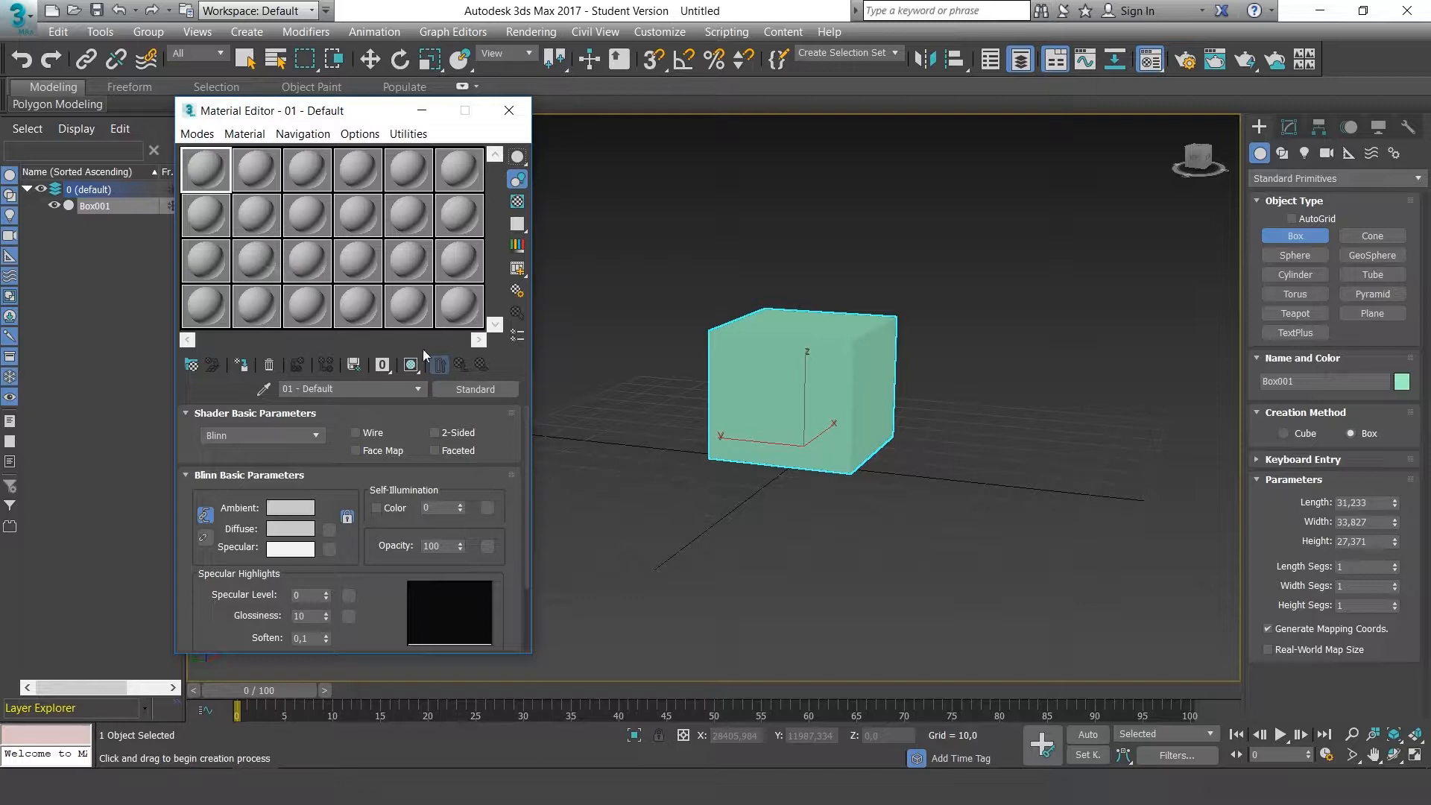
pyautogui.click(533, 32)
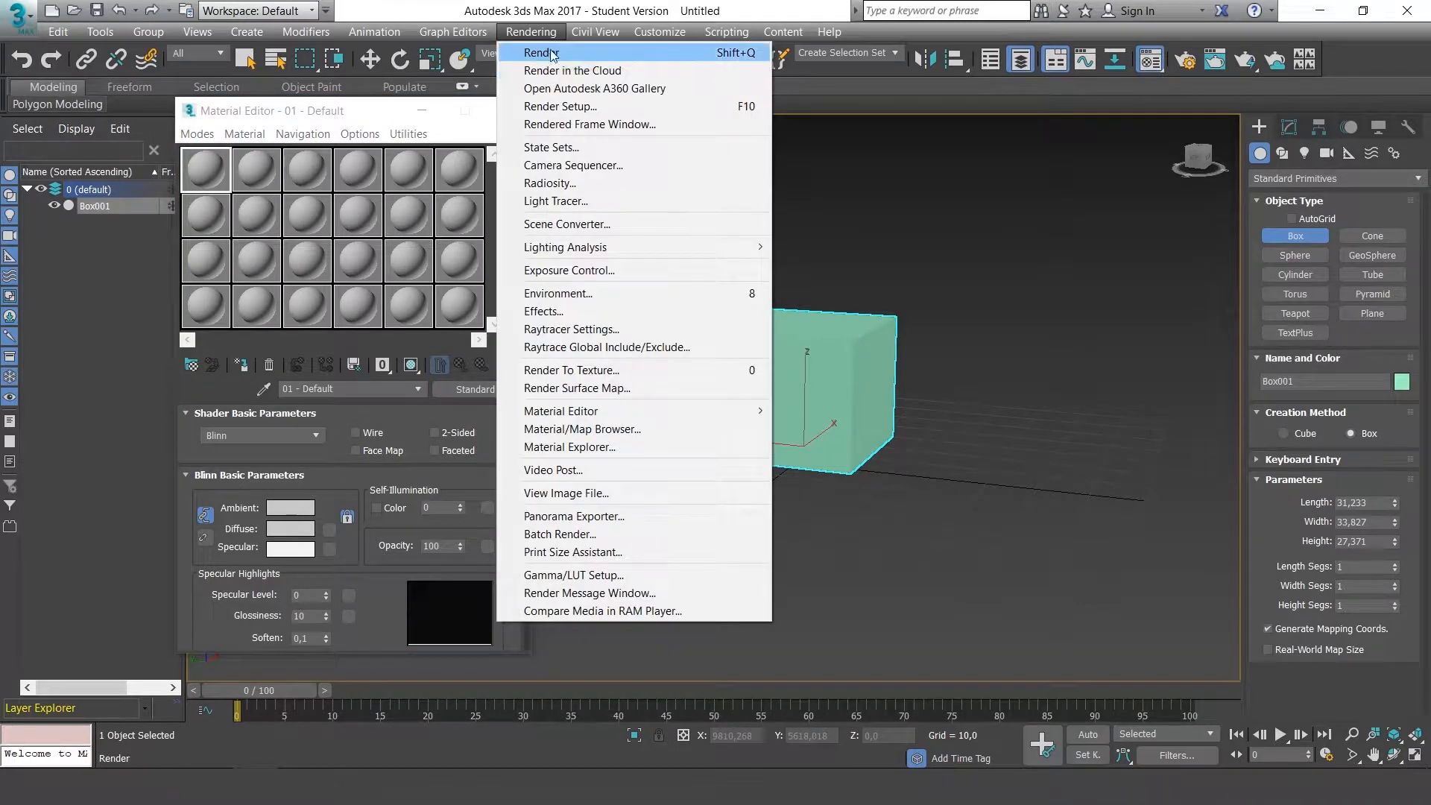
pyautogui.click(555, 106)
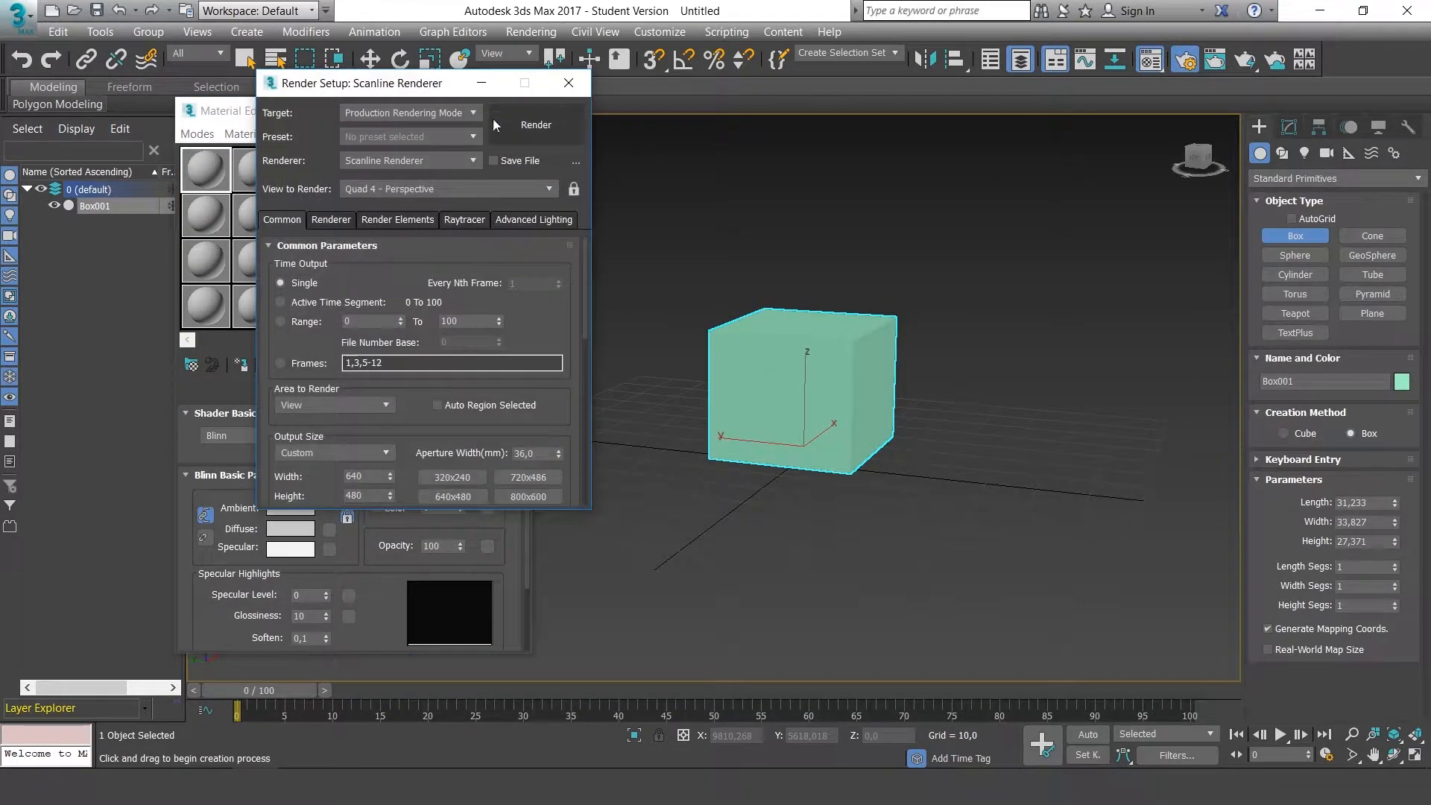
pyautogui.click(570, 83)
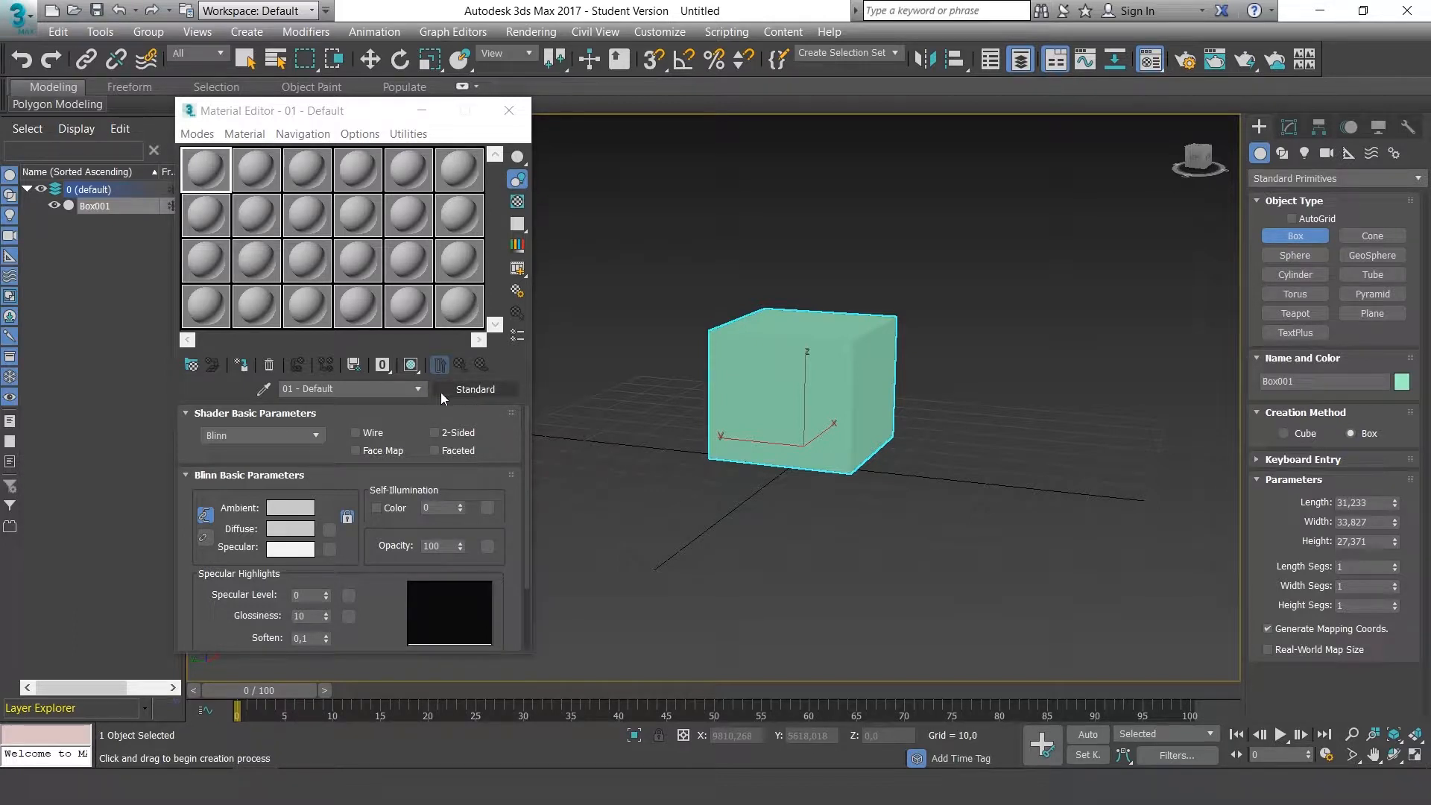
# View the material types available for the first material, keeping its Standard type
pyautogui.click(460, 390)
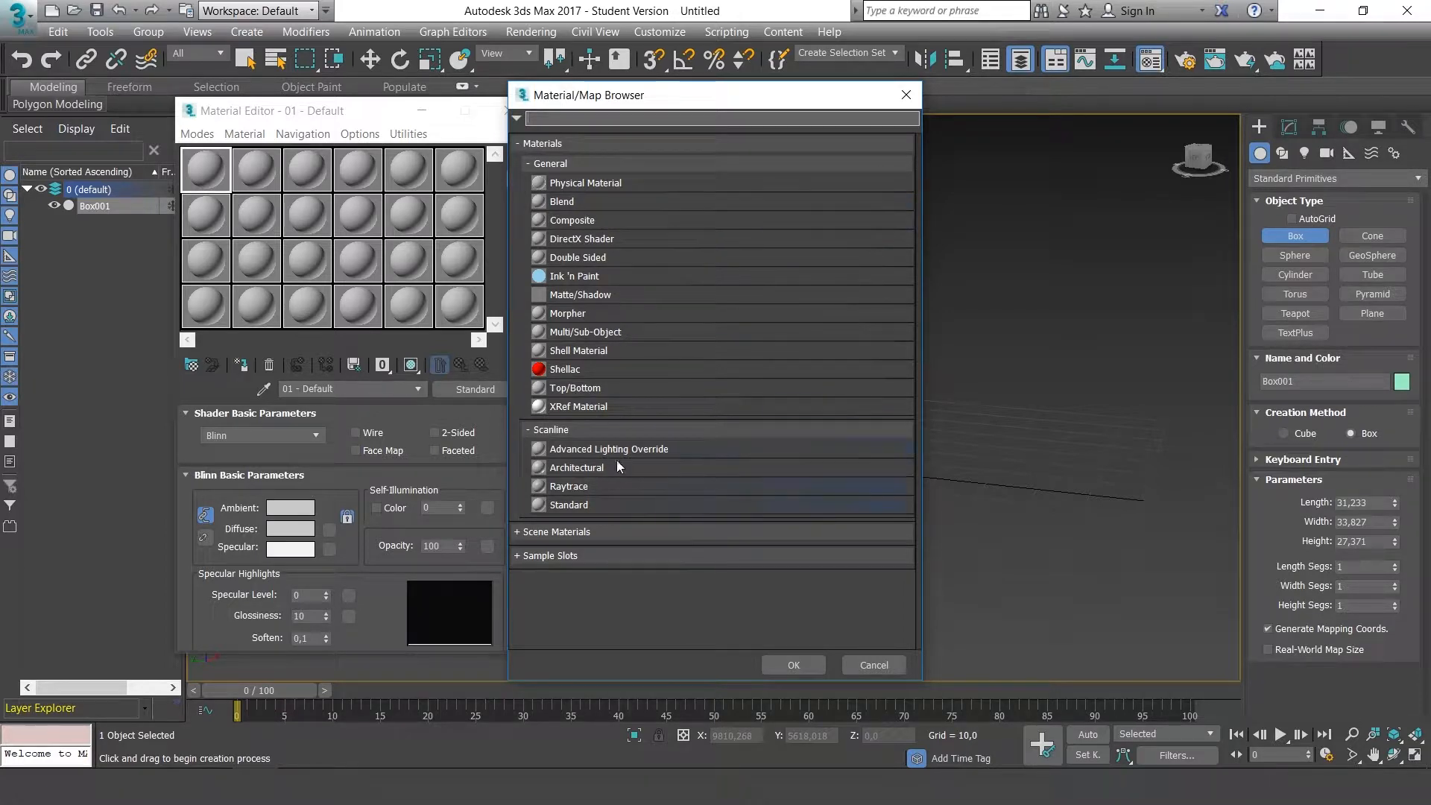
pyautogui.click(907, 95)
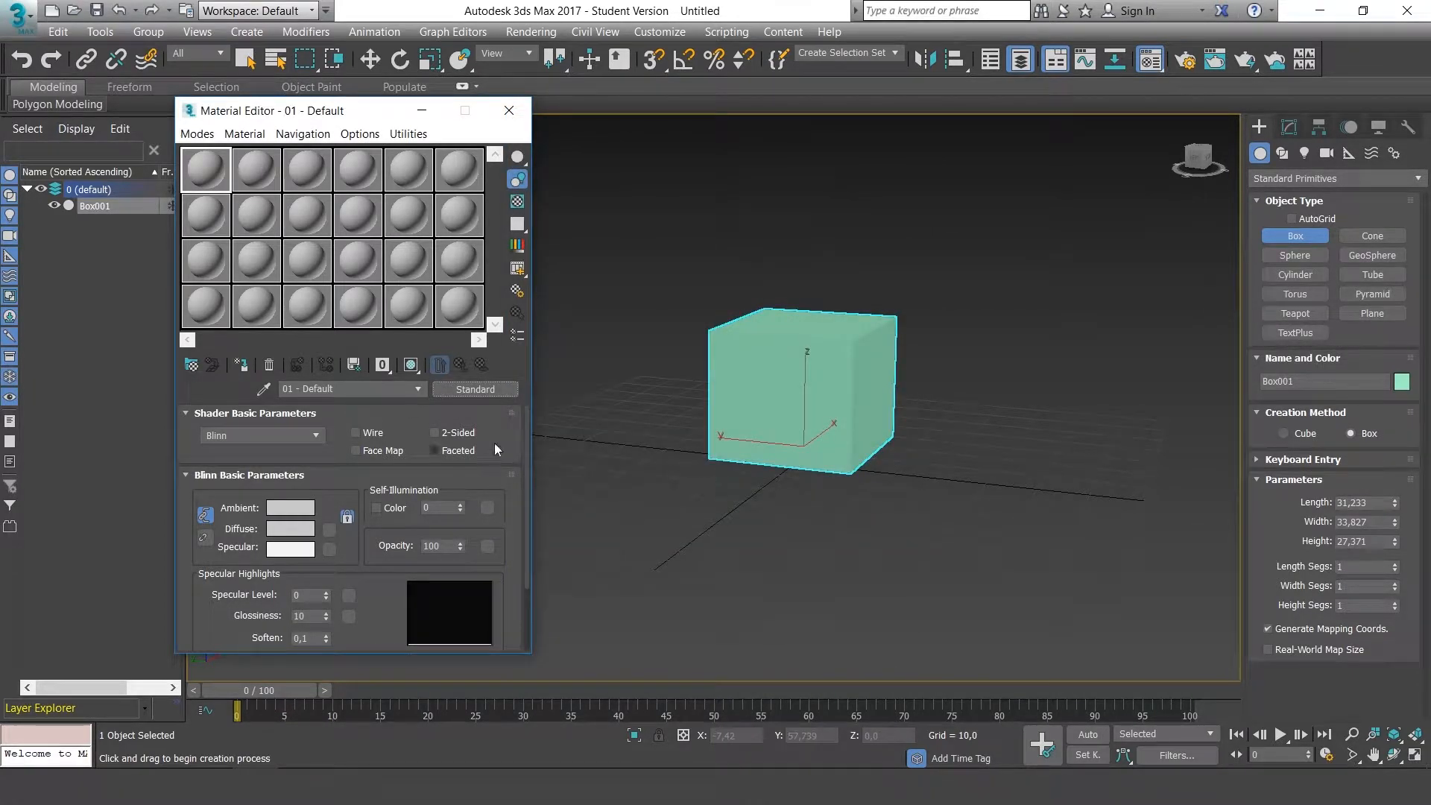
pyautogui.moveTo(333, 115); pyautogui.dragTo(348, 106)
# Assign the bitmap plane_textura ladrillo as the diffuse map of the first material and return to its main parameters
pyautogui.scroll(-3, 884, 476)
pyautogui.moveTo(884, 475)
pyautogui.mouseDown(button='middle')
pyautogui.moveTo(873, 492)
pyautogui.moveTo(897, 455)
pyautogui.mouseUp(button='middle')
pyautogui.scroll(3, 875, 464)
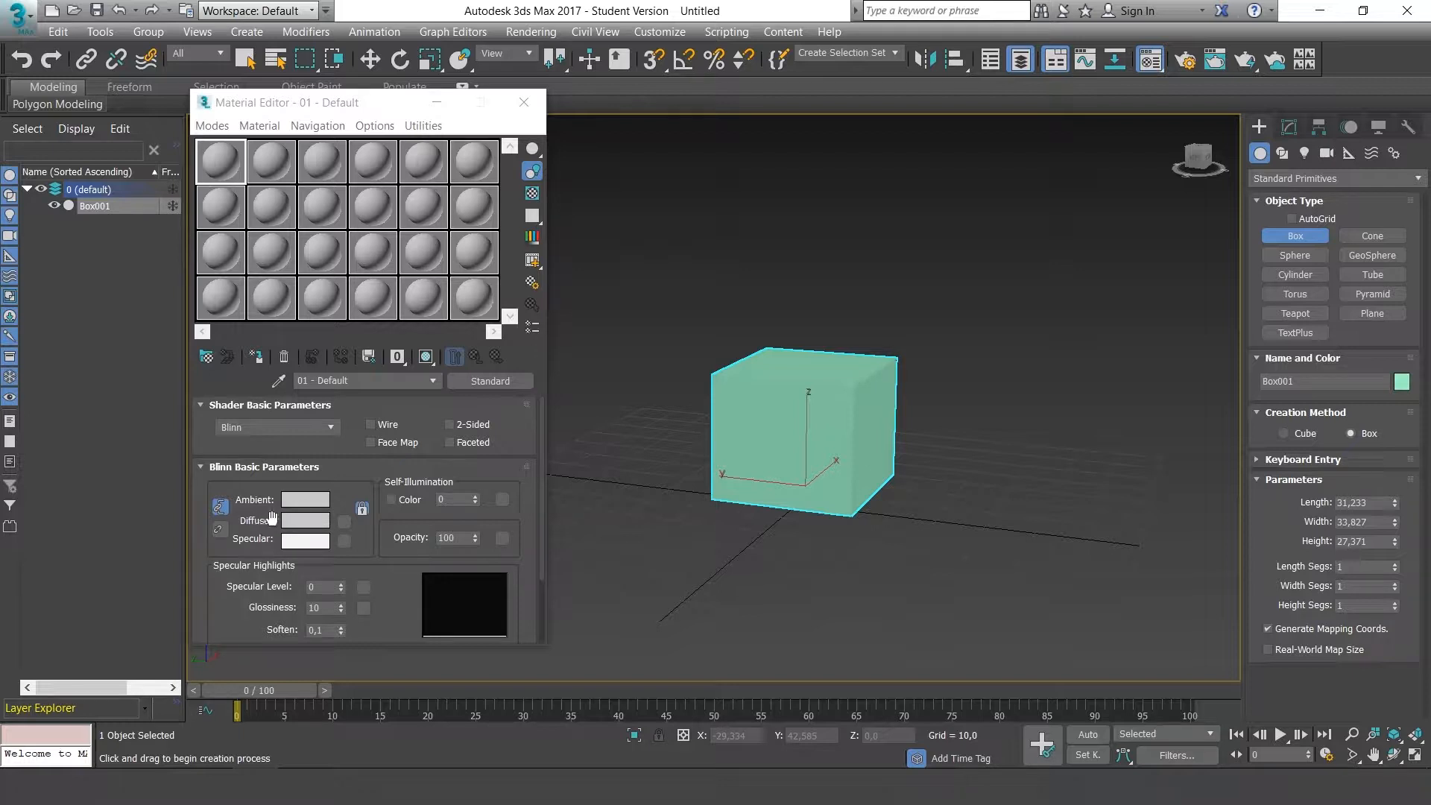
pyautogui.click(345, 521)
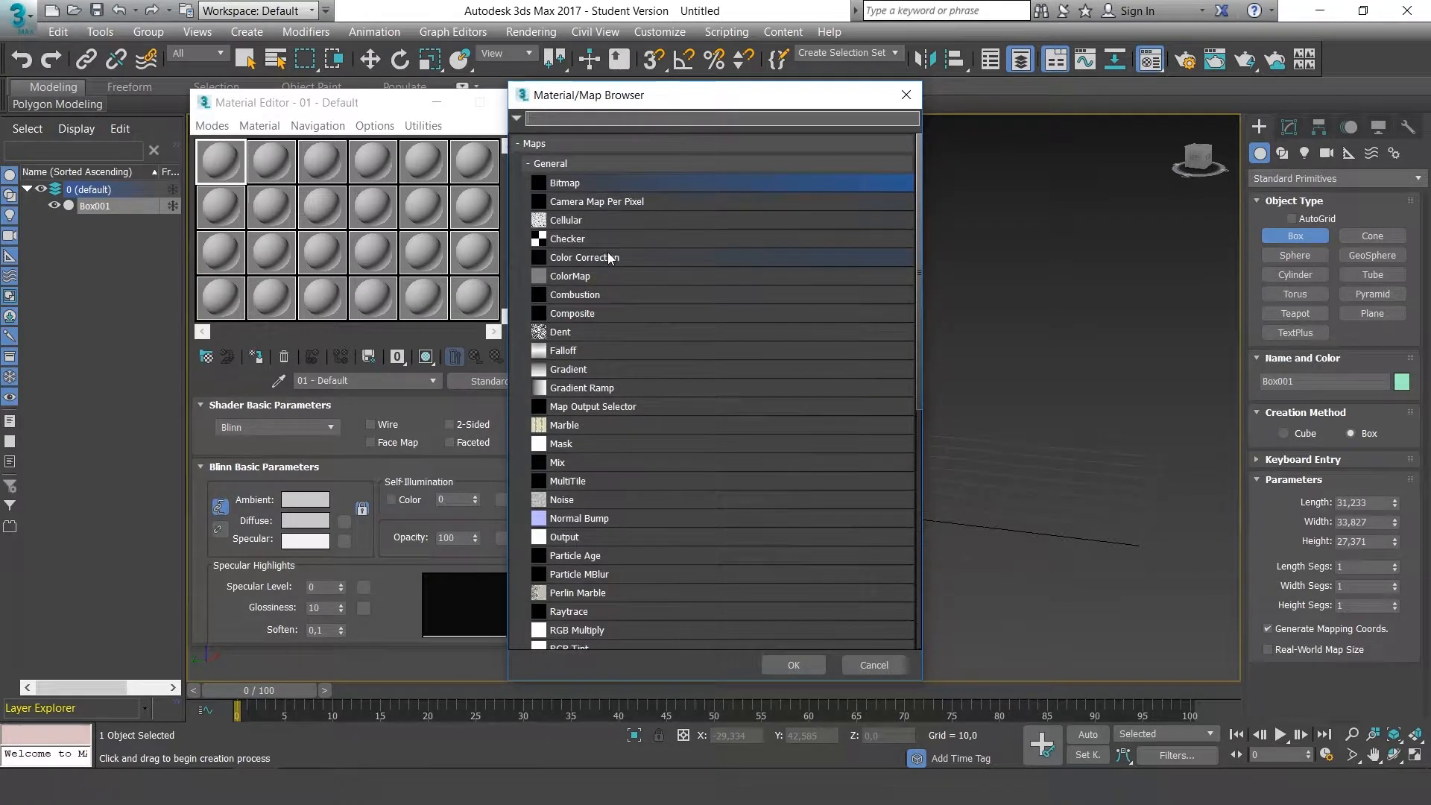
pyautogui.doubleClick(578, 184)
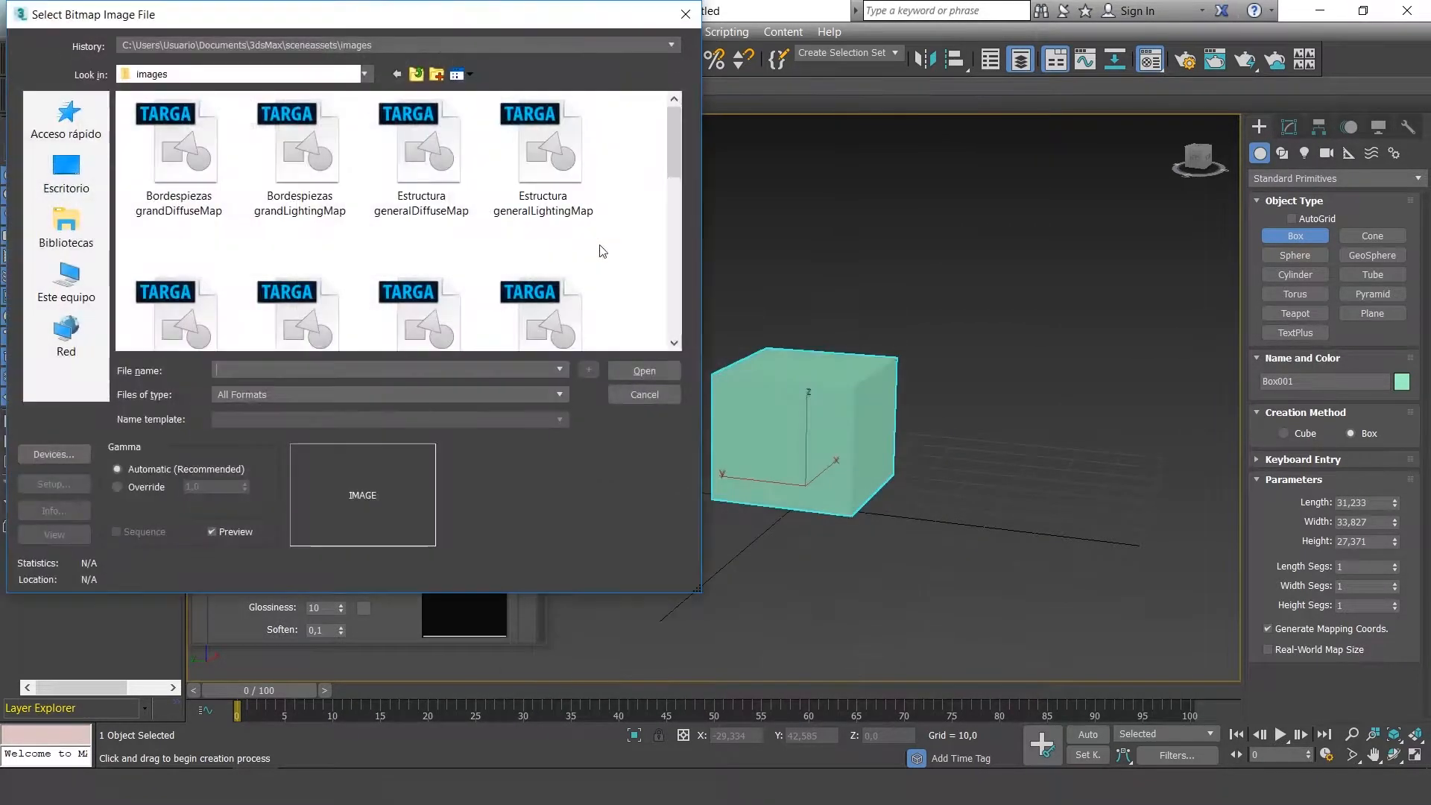
pyautogui.moveTo(676, 130); pyautogui.dragTo(685, 270)
pyautogui.click(432, 192)
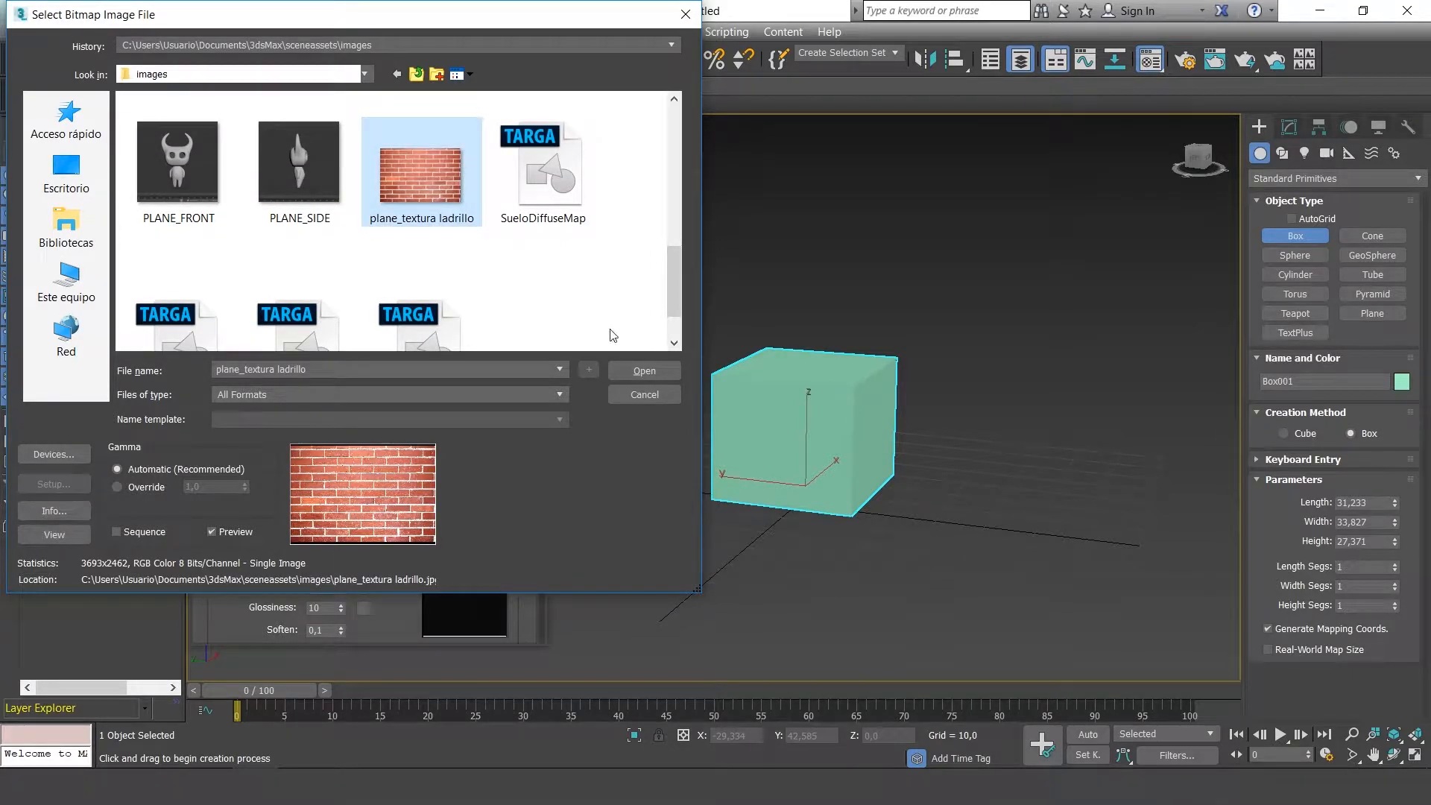
pyautogui.click(642, 371)
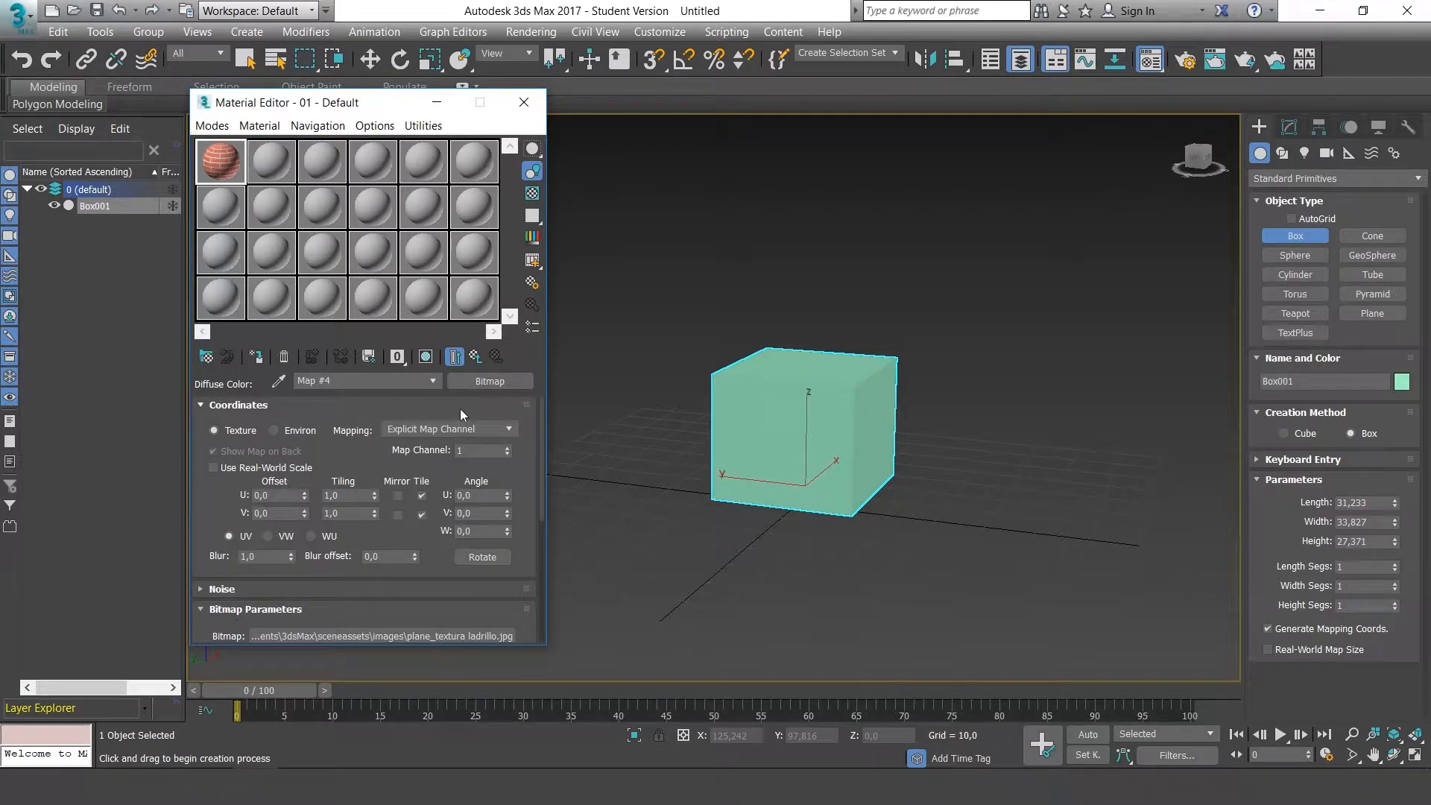
pyautogui.click(475, 357)
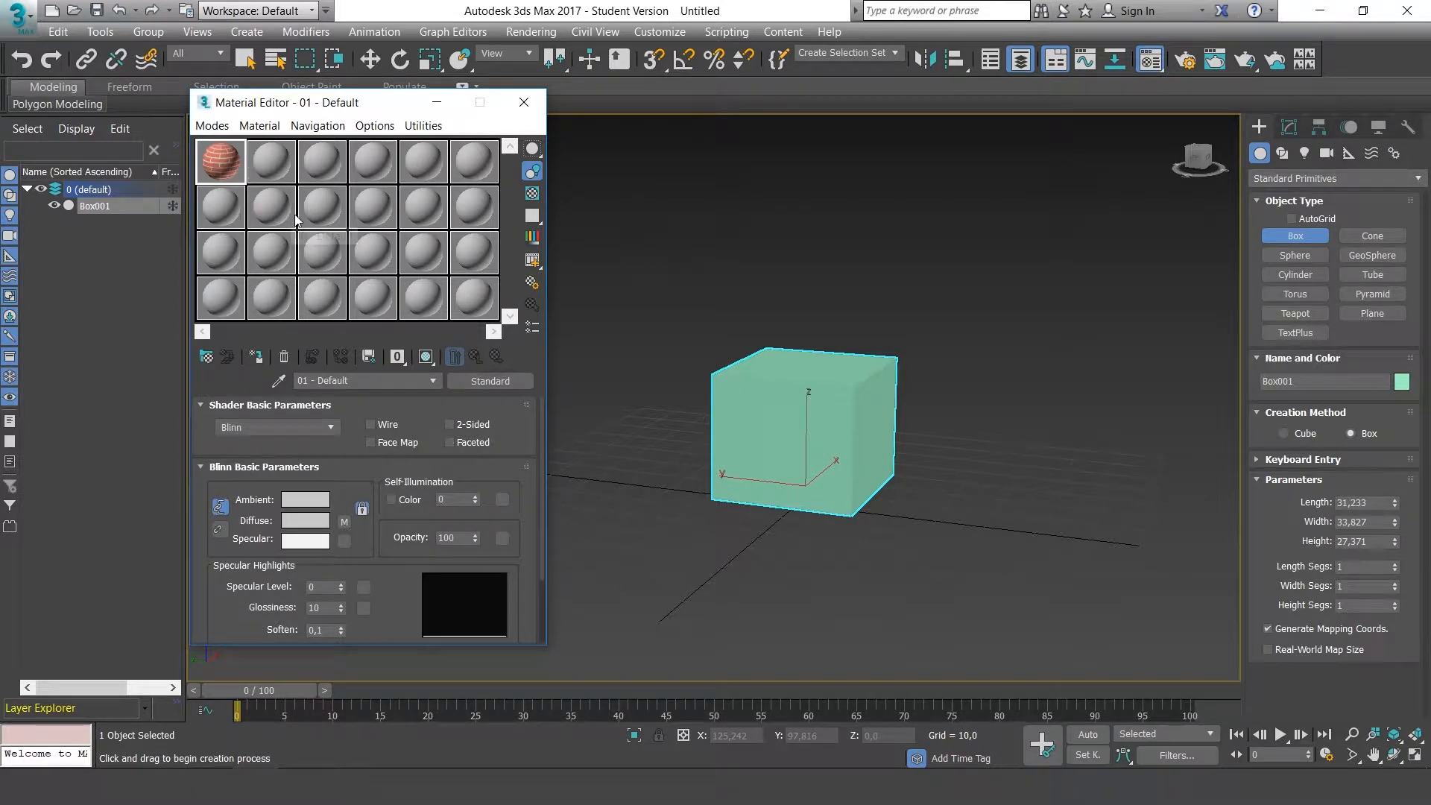
# Inspect the brick material in an enlarged preview, try its Wire option, and enable 2-Sided
pyautogui.doubleClick(219, 165)
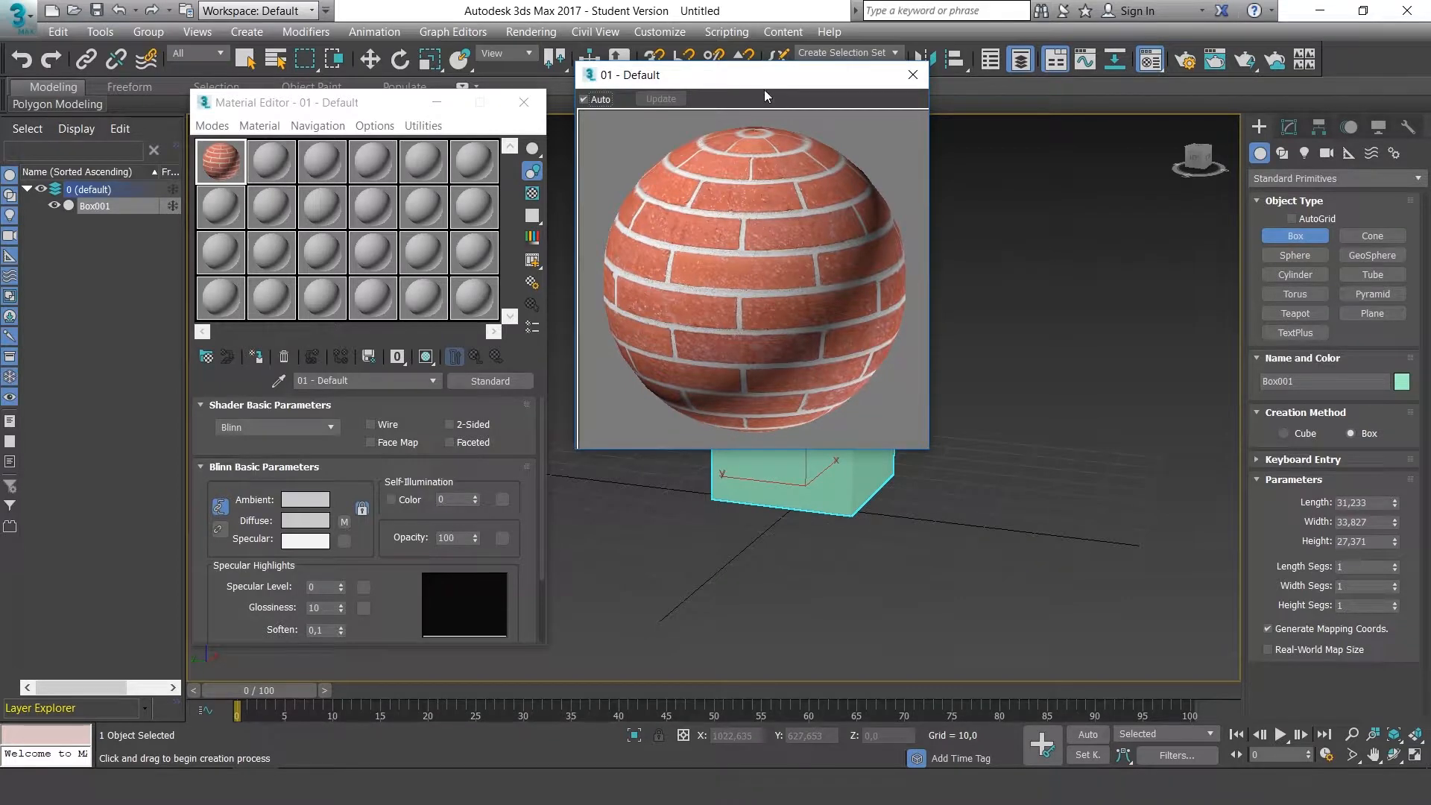
pyautogui.moveTo(762, 82); pyautogui.dragTo(789, 82)
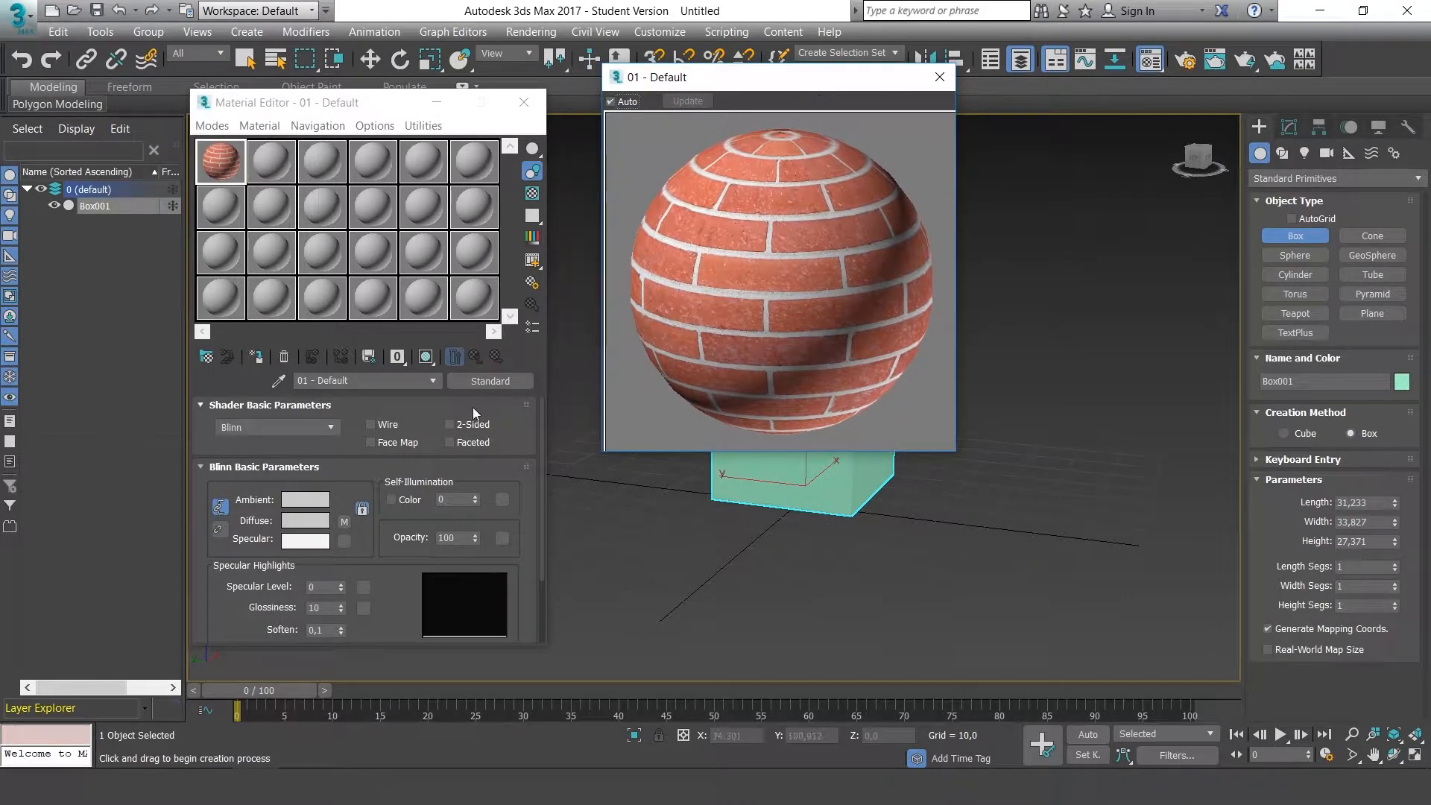
pyautogui.click(394, 428)
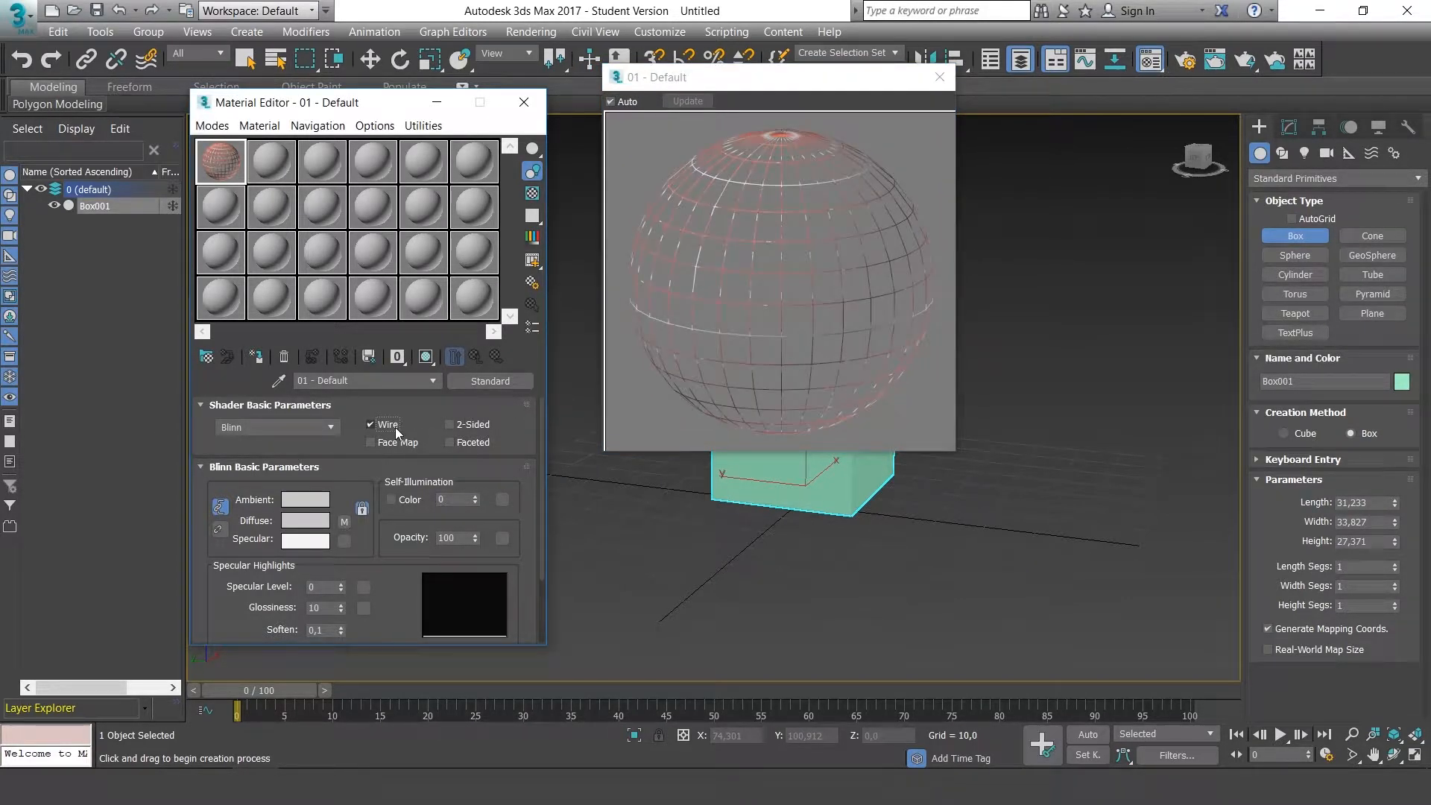
pyautogui.click(449, 425)
pyautogui.click(386, 425)
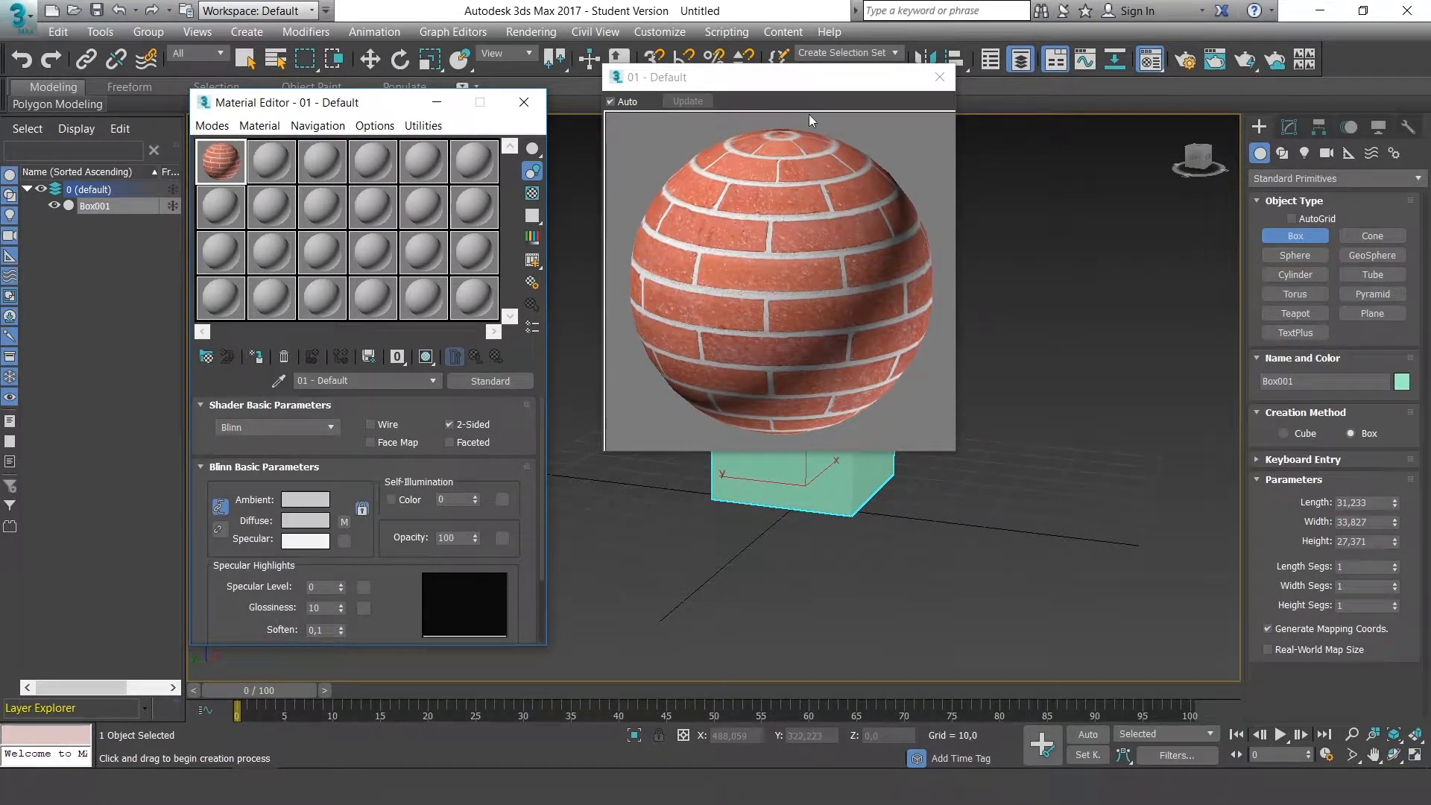
pyautogui.moveTo(798, 77); pyautogui.dragTo(776, 83)
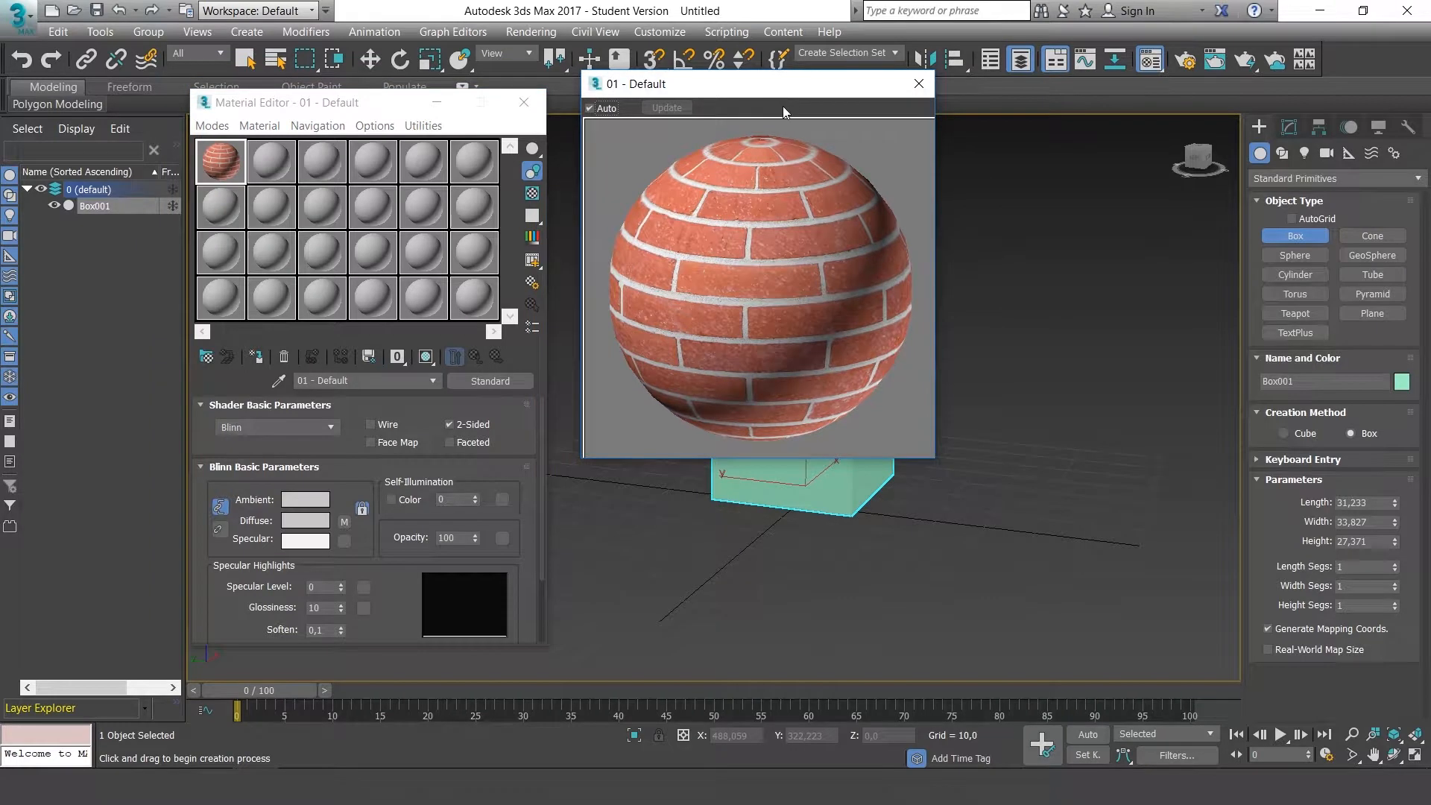
pyautogui.click(919, 83)
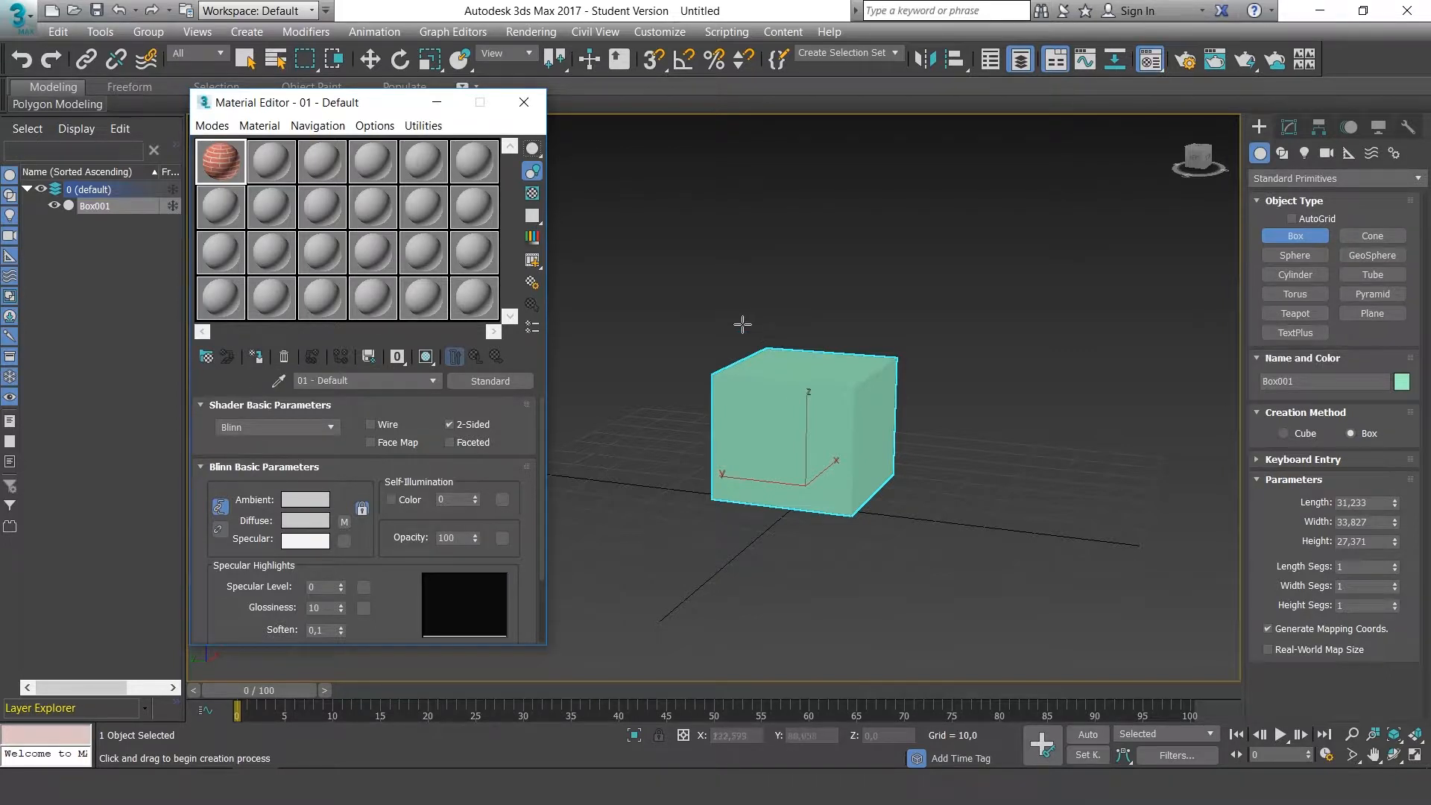
# Assign the brick material to the box and show its texture in the viewport
pyautogui.click(256, 357)
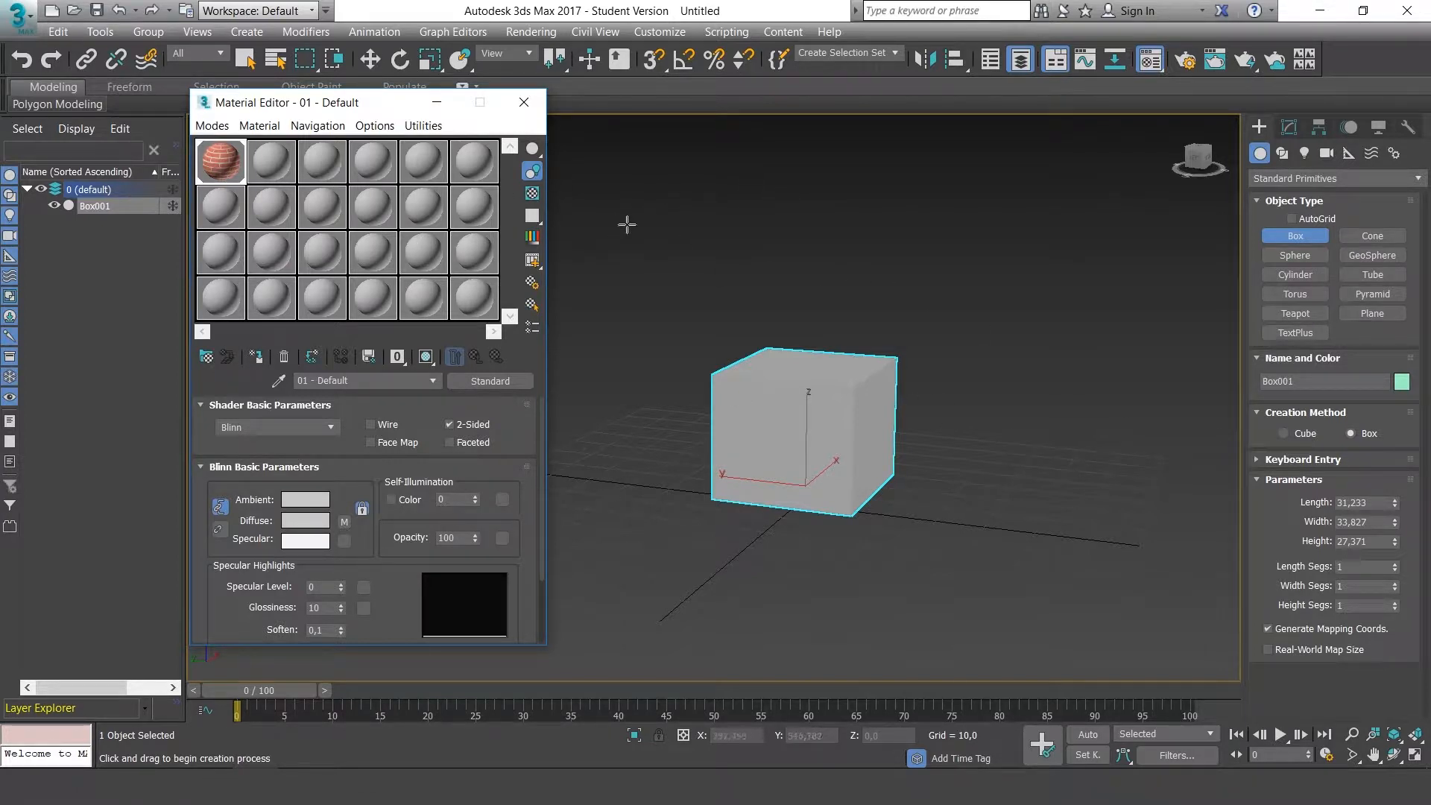
pyautogui.click(426, 357)
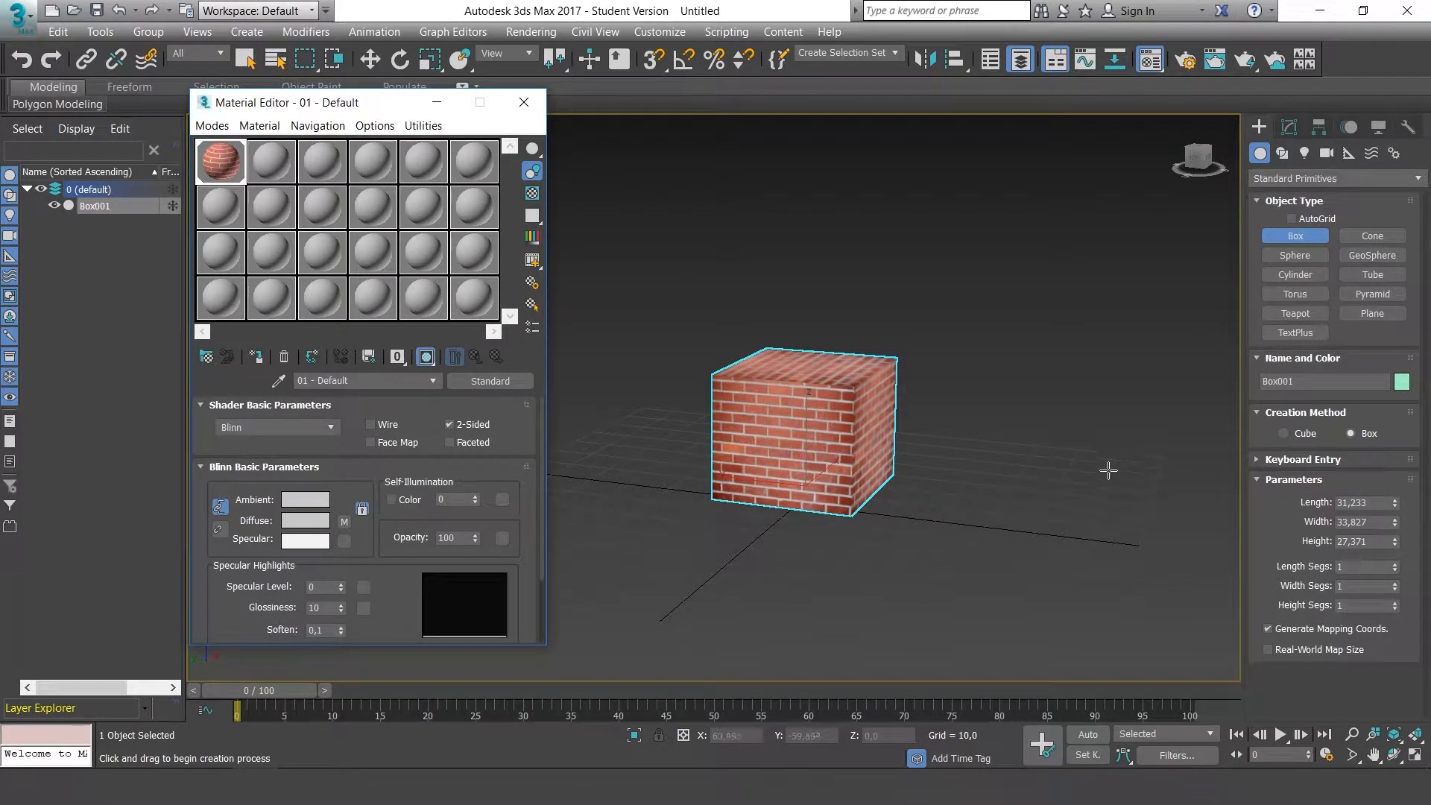
pyautogui.click(524, 104)
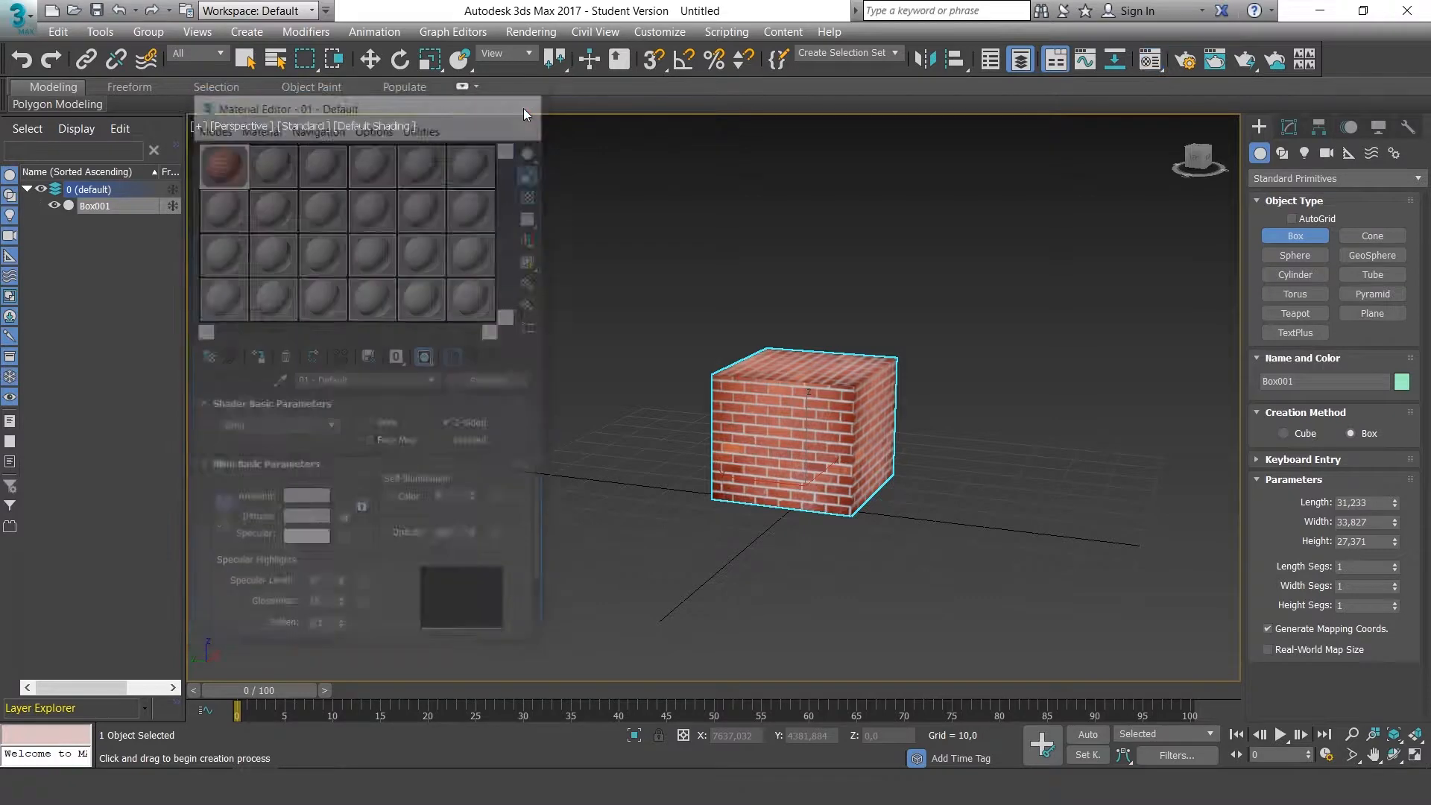
pyautogui.keyDown('alt'); pyautogui.moveTo(997, 405); pyautogui.dragTo(929, 364, button='middle'); pyautogui.keyUp('alt')
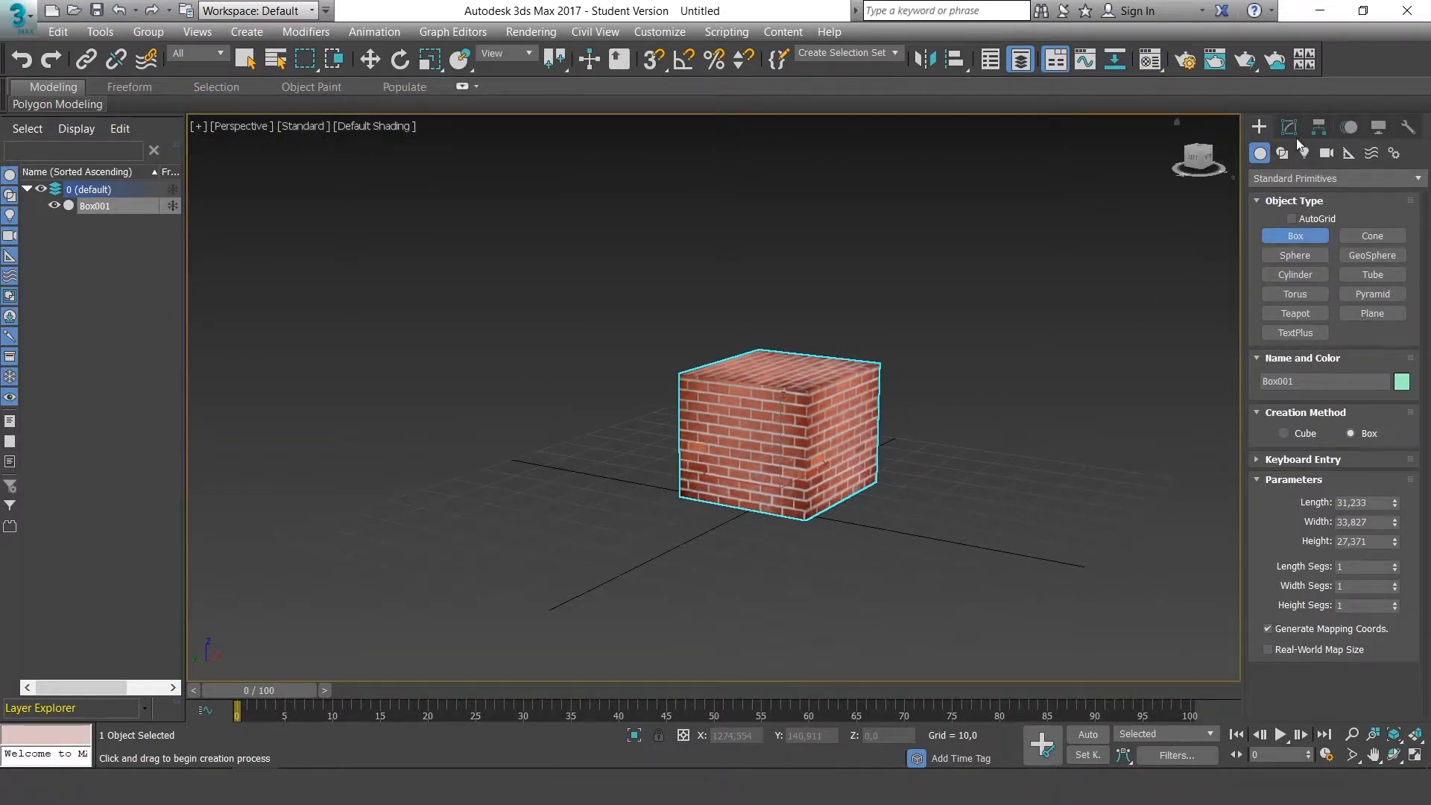
# Add a UVW Map modifier to the brick box and look through its mapping and alignment parameters
pyautogui.click(1293, 132)
pyautogui.click(1420, 182)
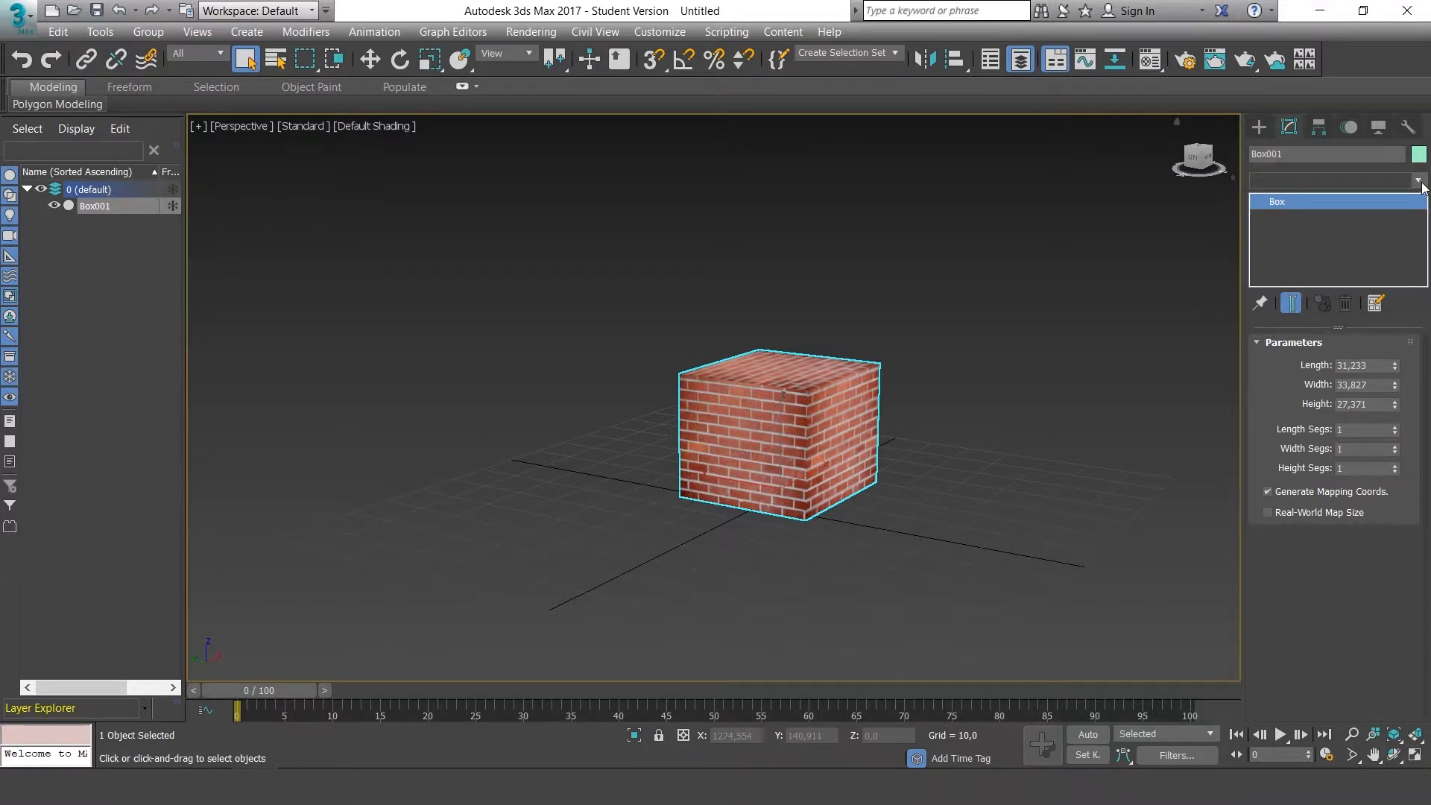
pyautogui.press('u')
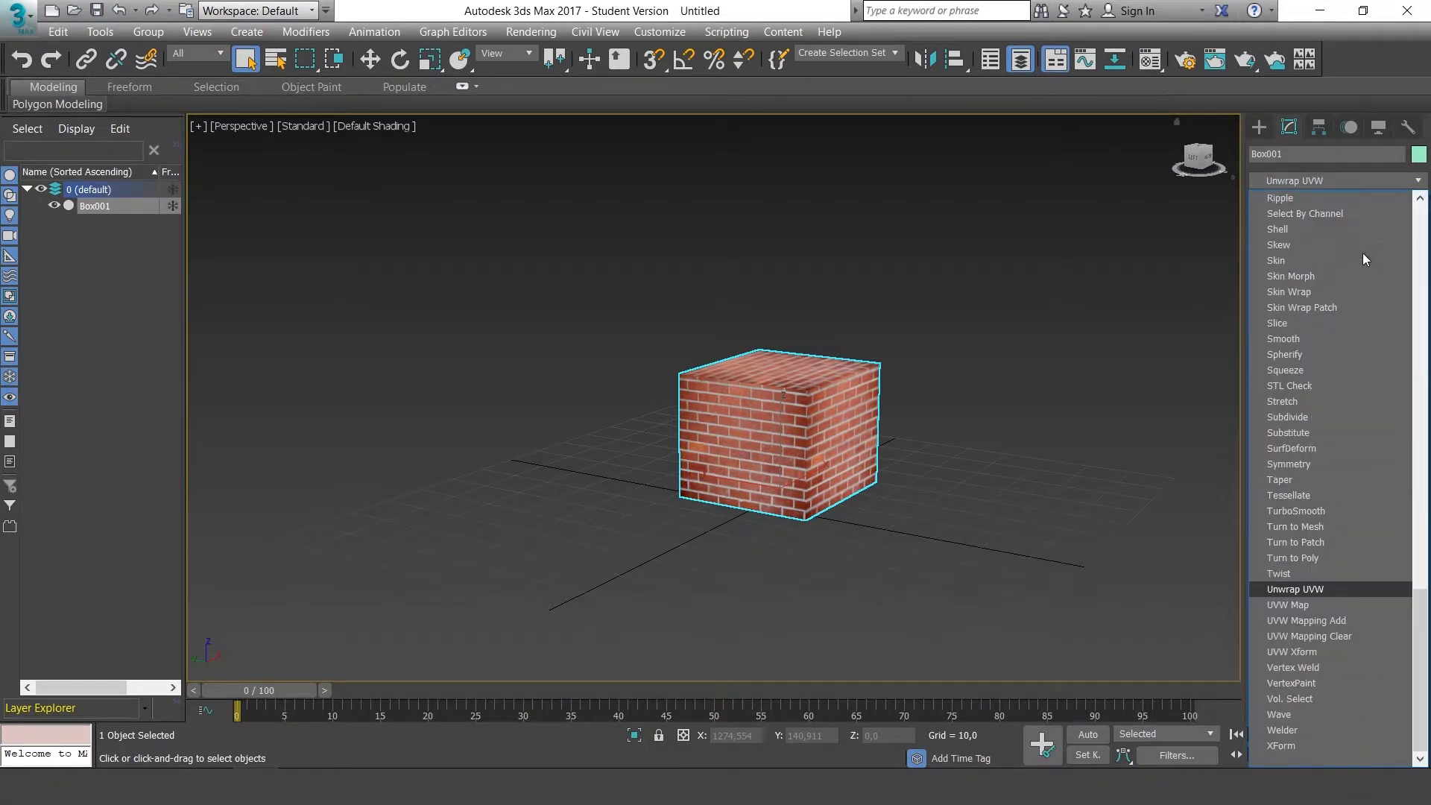
pyautogui.click(1290, 605)
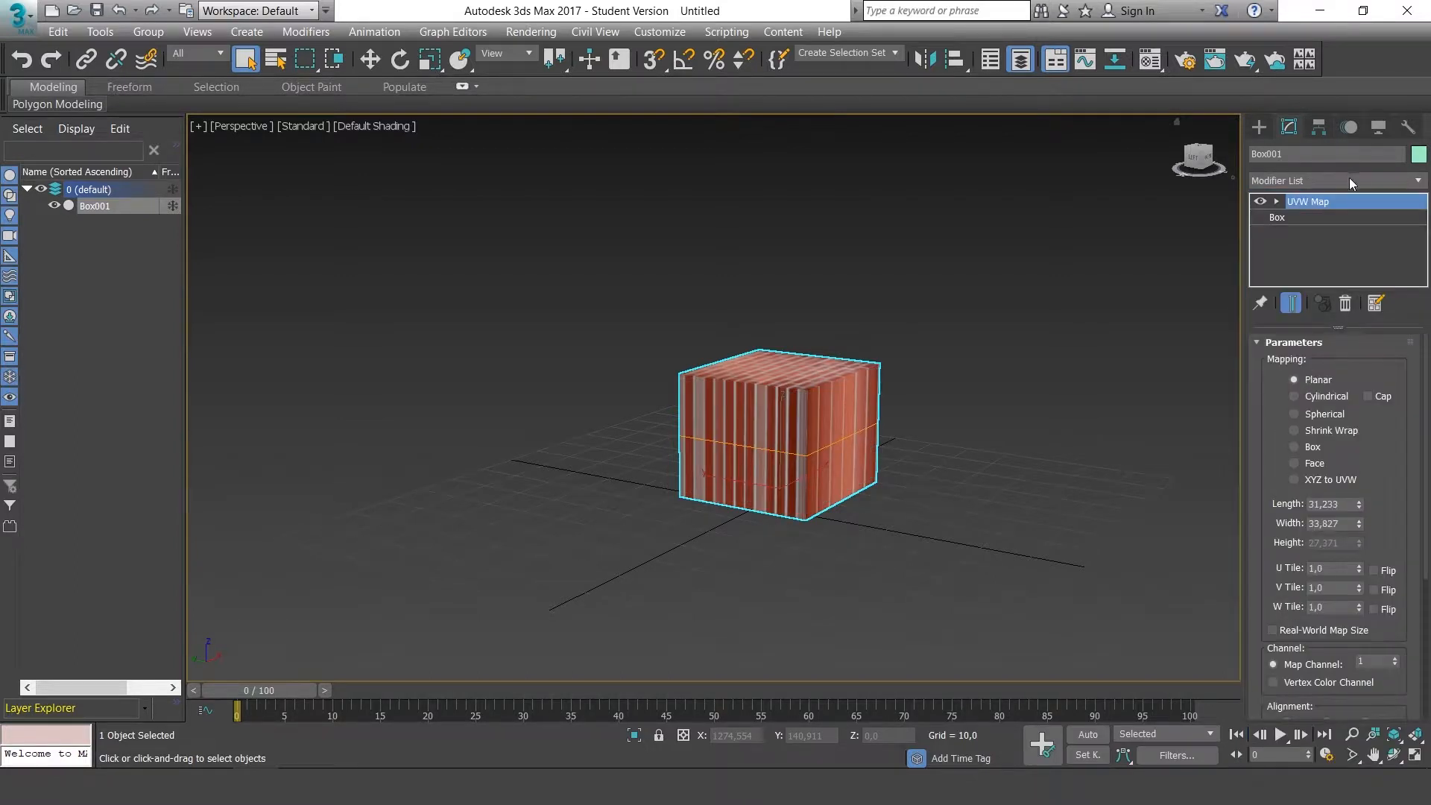
pyautogui.keyDown('alt'); pyautogui.moveTo(1068, 322); pyautogui.dragTo(1111, 363, button='middle'); pyautogui.keyUp('alt')
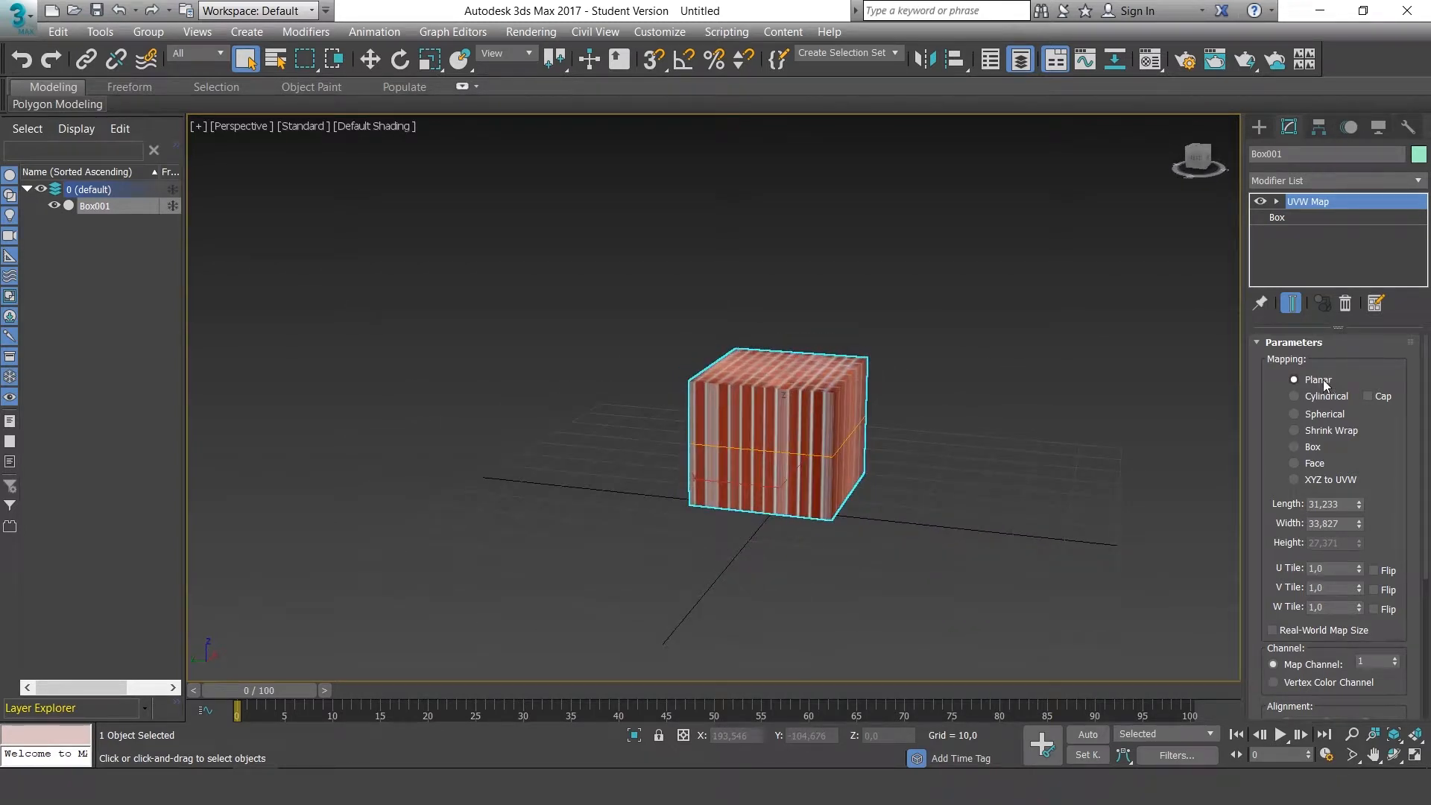
pyautogui.moveTo(1427, 365); pyautogui.dragTo(1427, 366)
pyautogui.scroll(-3, 1427, 442)
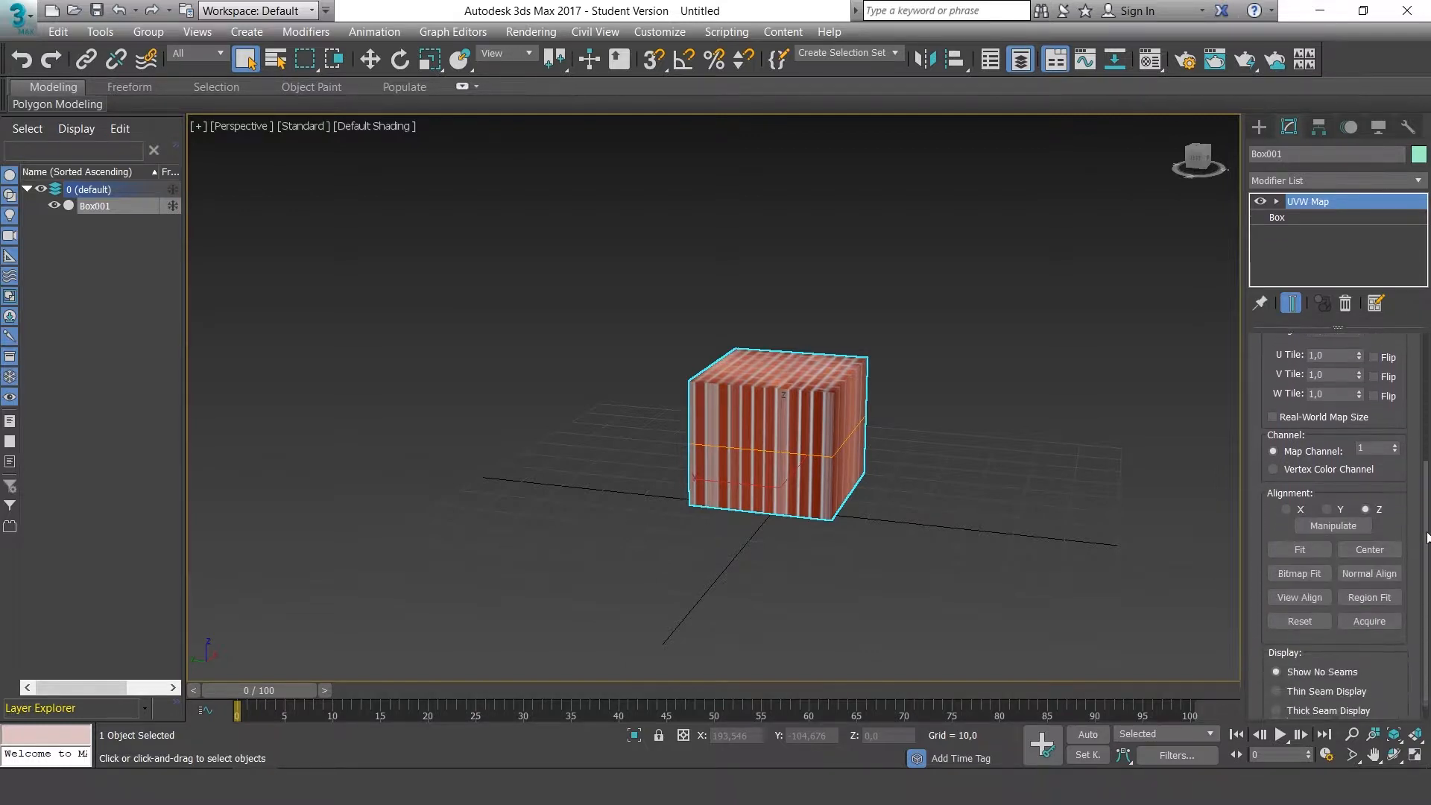
# Try the Cylindrical mapping with Cap on and off, Spherical, Shrink Wrap and Face, and set the box's UVW mapping to Box
pyautogui.scroll(5, 1346, 401)
pyautogui.click(1336, 397)
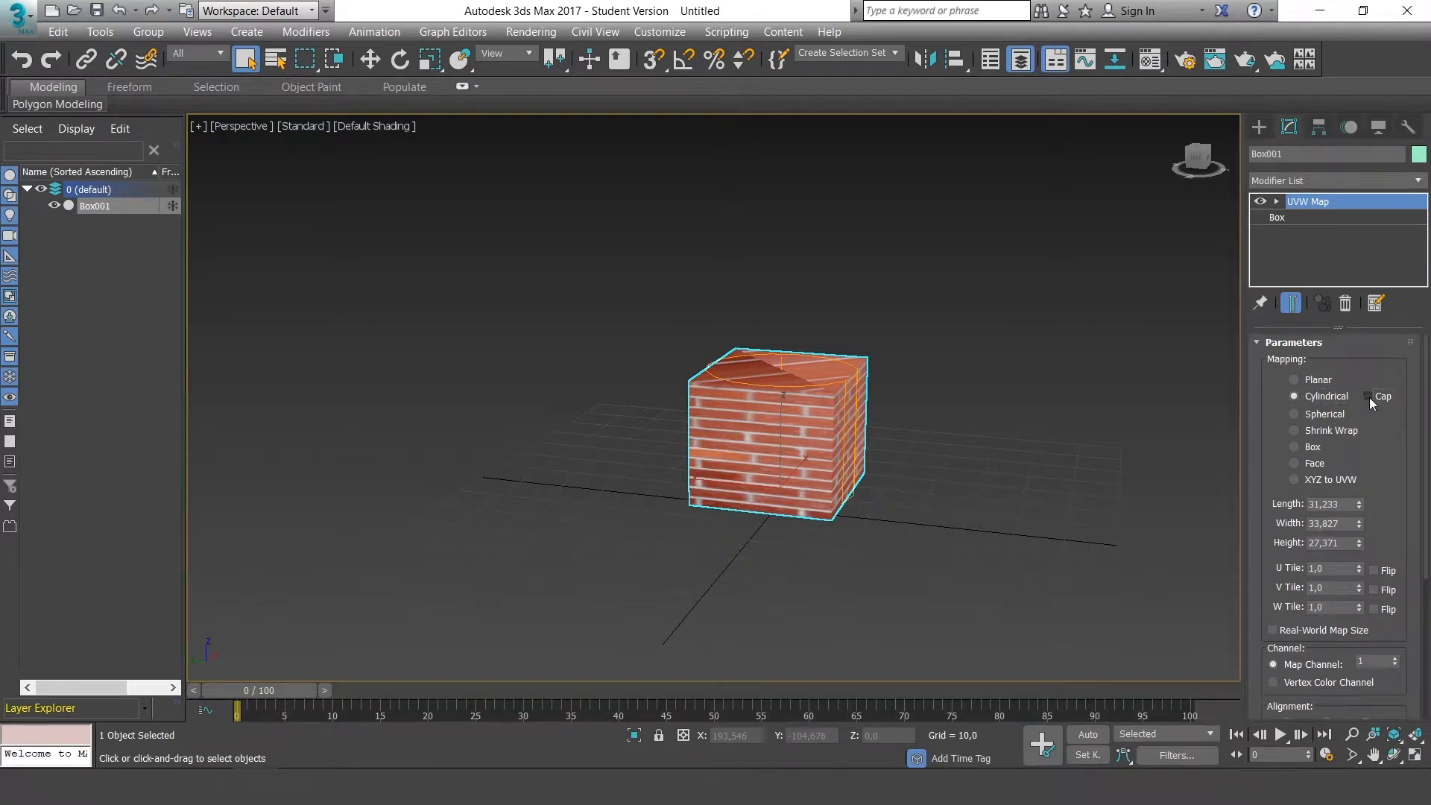
pyautogui.click(1369, 397)
pyautogui.click(1369, 397)
pyautogui.click(1328, 415)
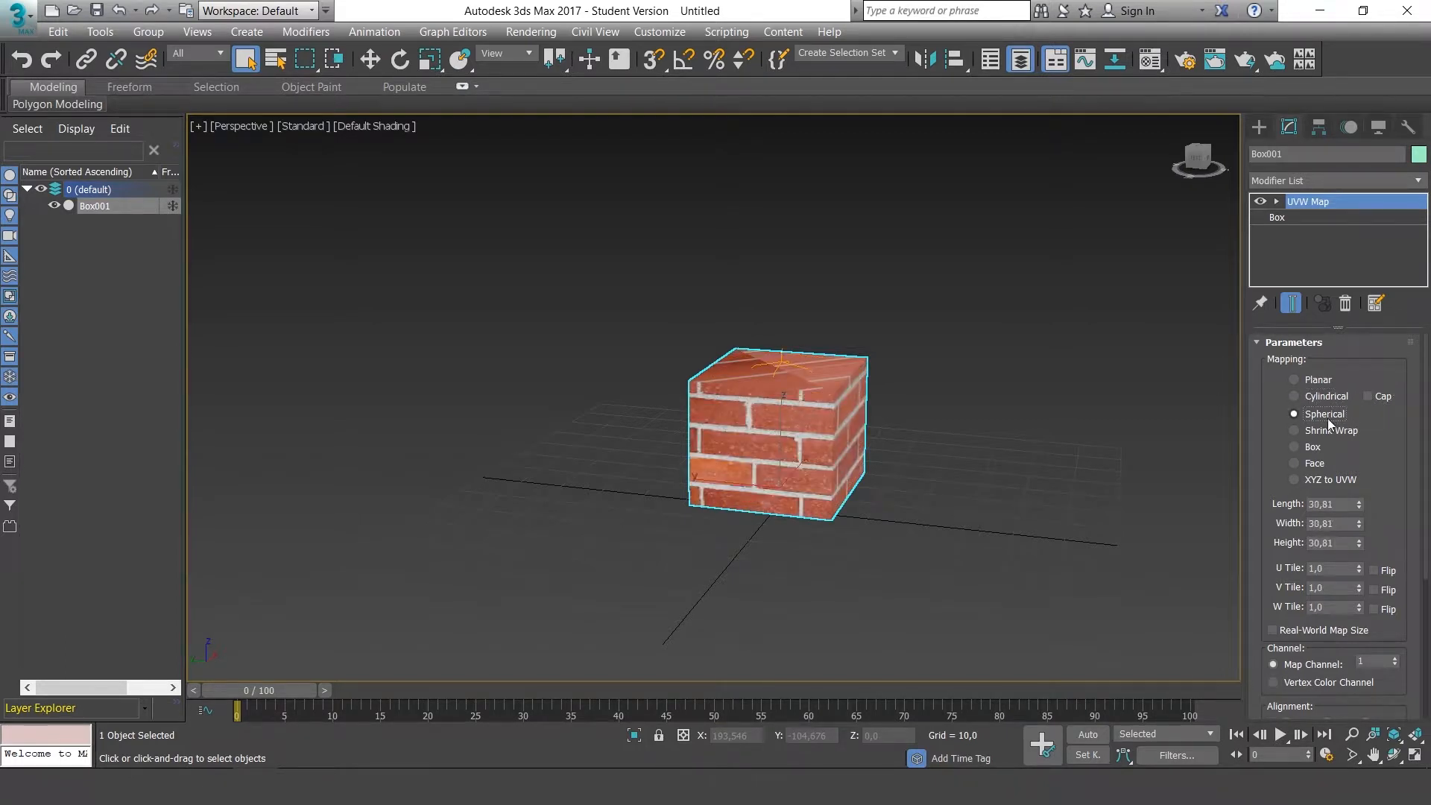
pyautogui.click(1333, 432)
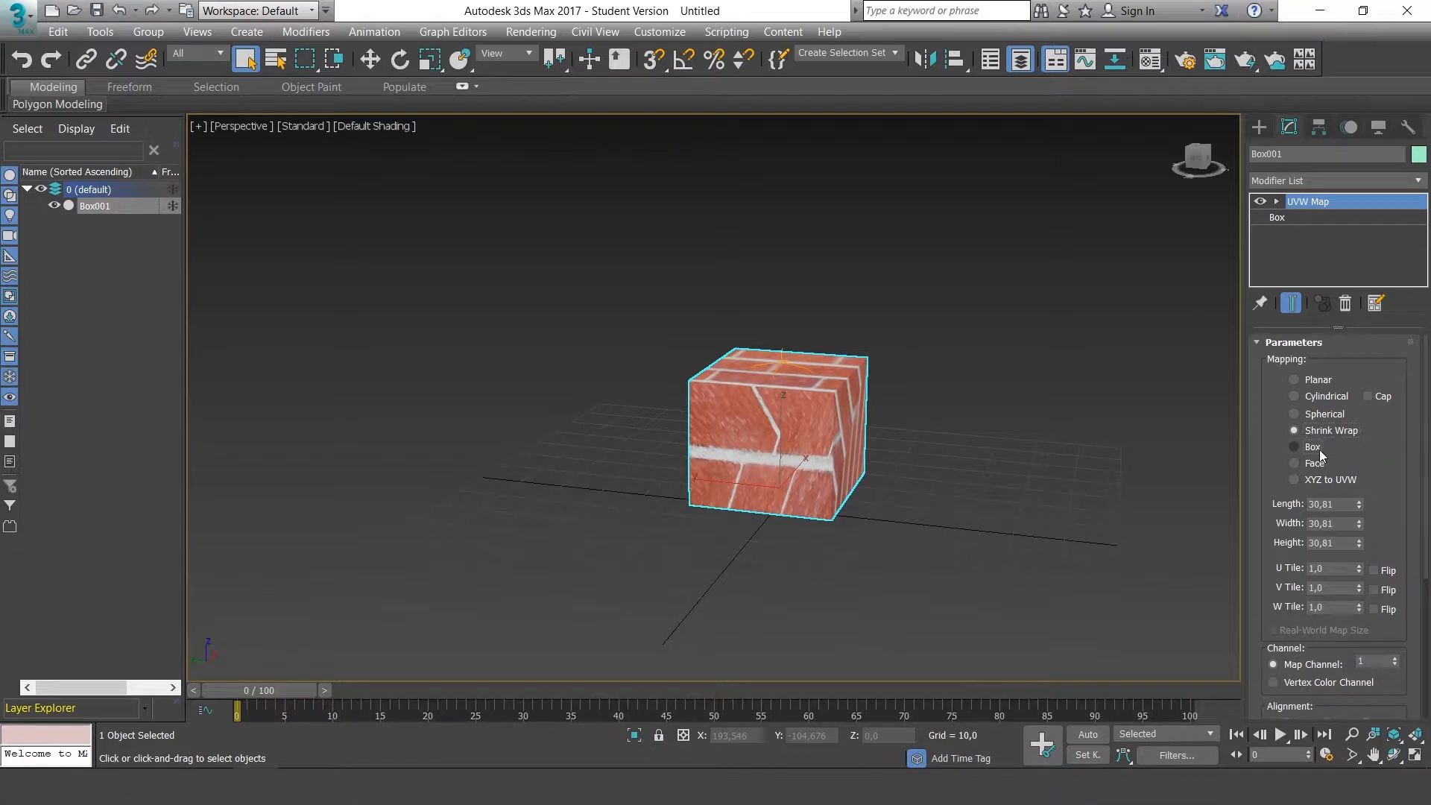
pyautogui.click(1319, 449)
pyautogui.click(1316, 463)
pyautogui.click(1317, 447)
pyautogui.click(1319, 430)
pyautogui.click(1317, 449)
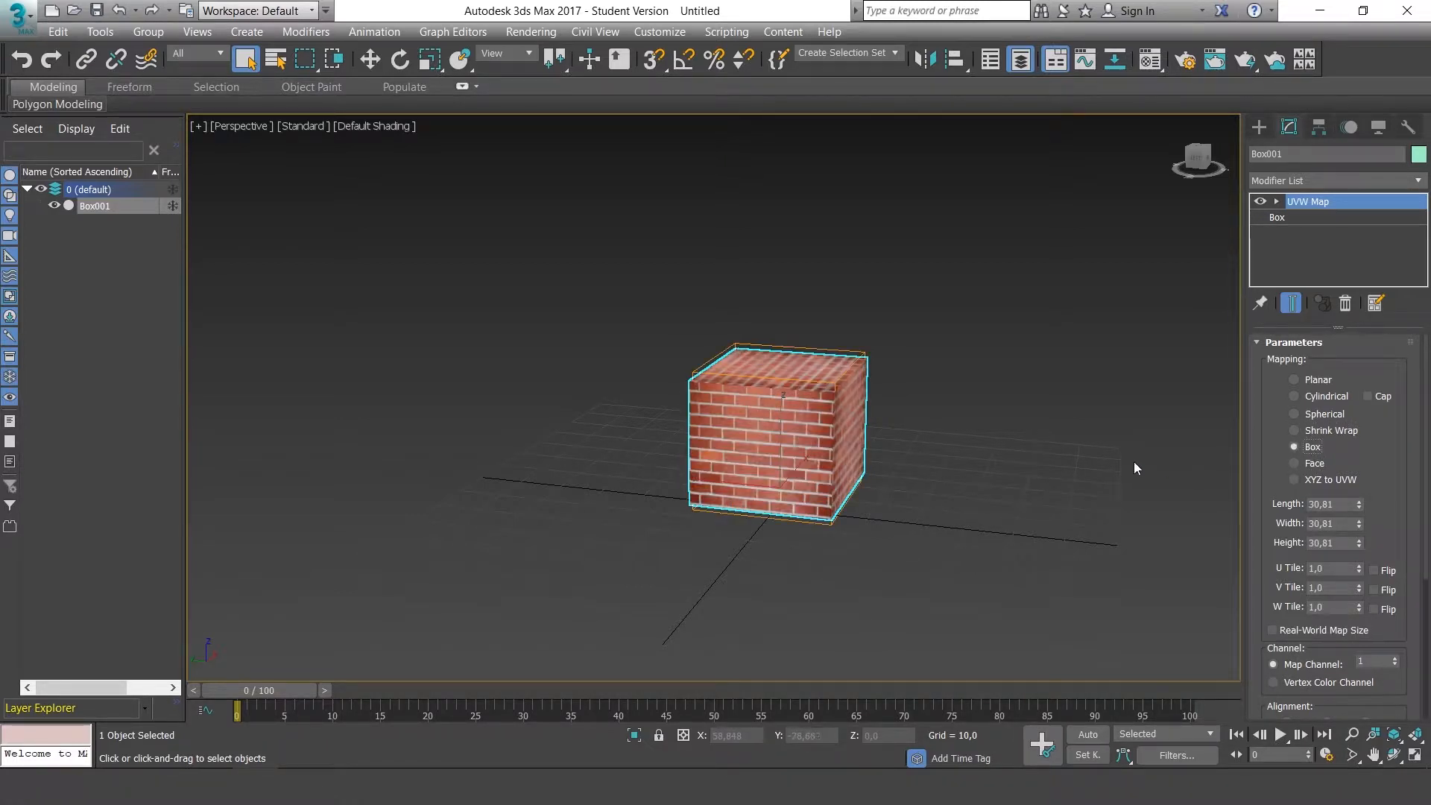
# Compare the Cylindrical, Planar, Spherical and Shrink Wrap mappings again, return to Box and inspect the bricks from several sides
pyautogui.keyDown('alt'); pyautogui.moveTo(996, 395); pyautogui.dragTo(1028, 399, button='middle'); pyautogui.keyUp('alt')
pyautogui.click(1318, 396)
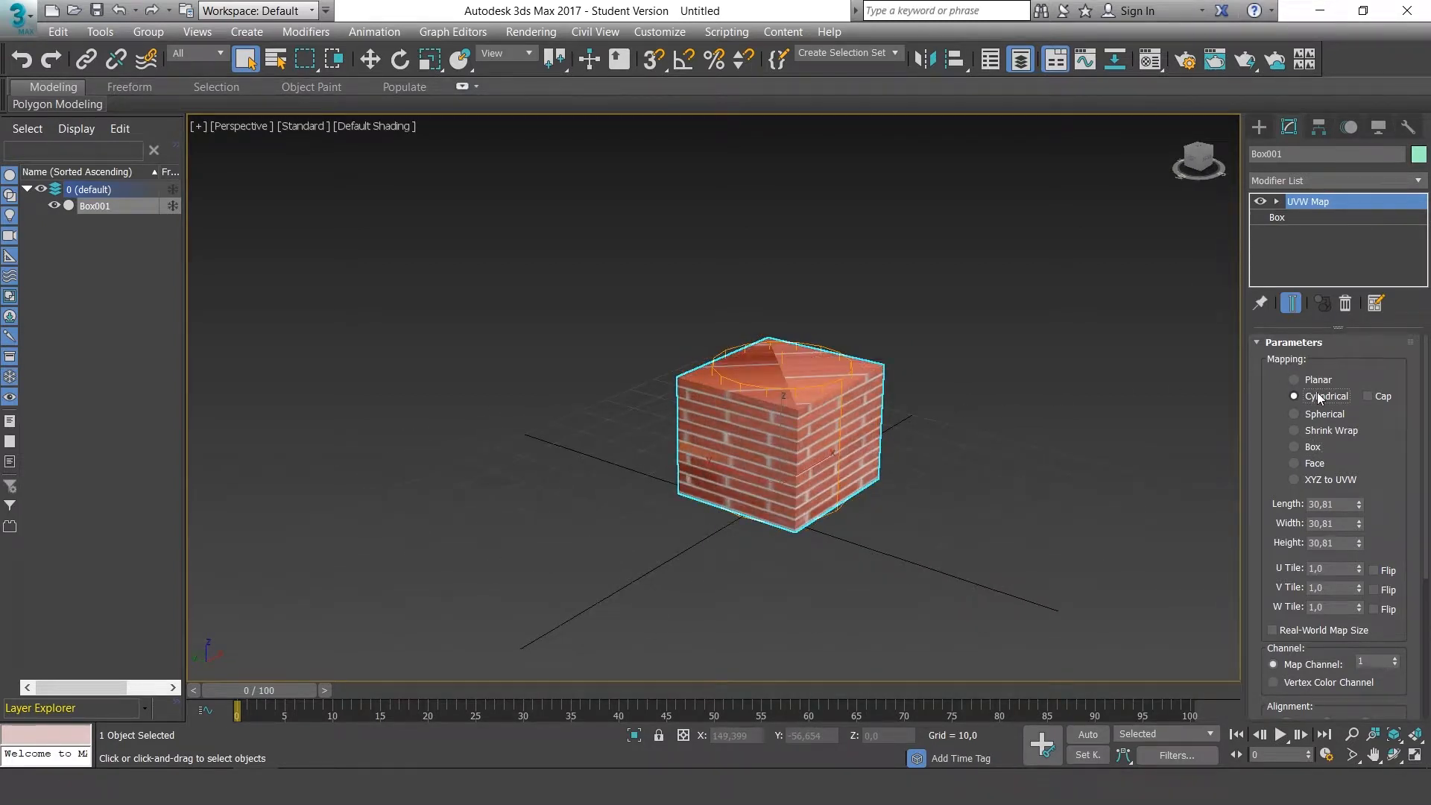
pyautogui.click(1317, 381)
pyautogui.click(1317, 414)
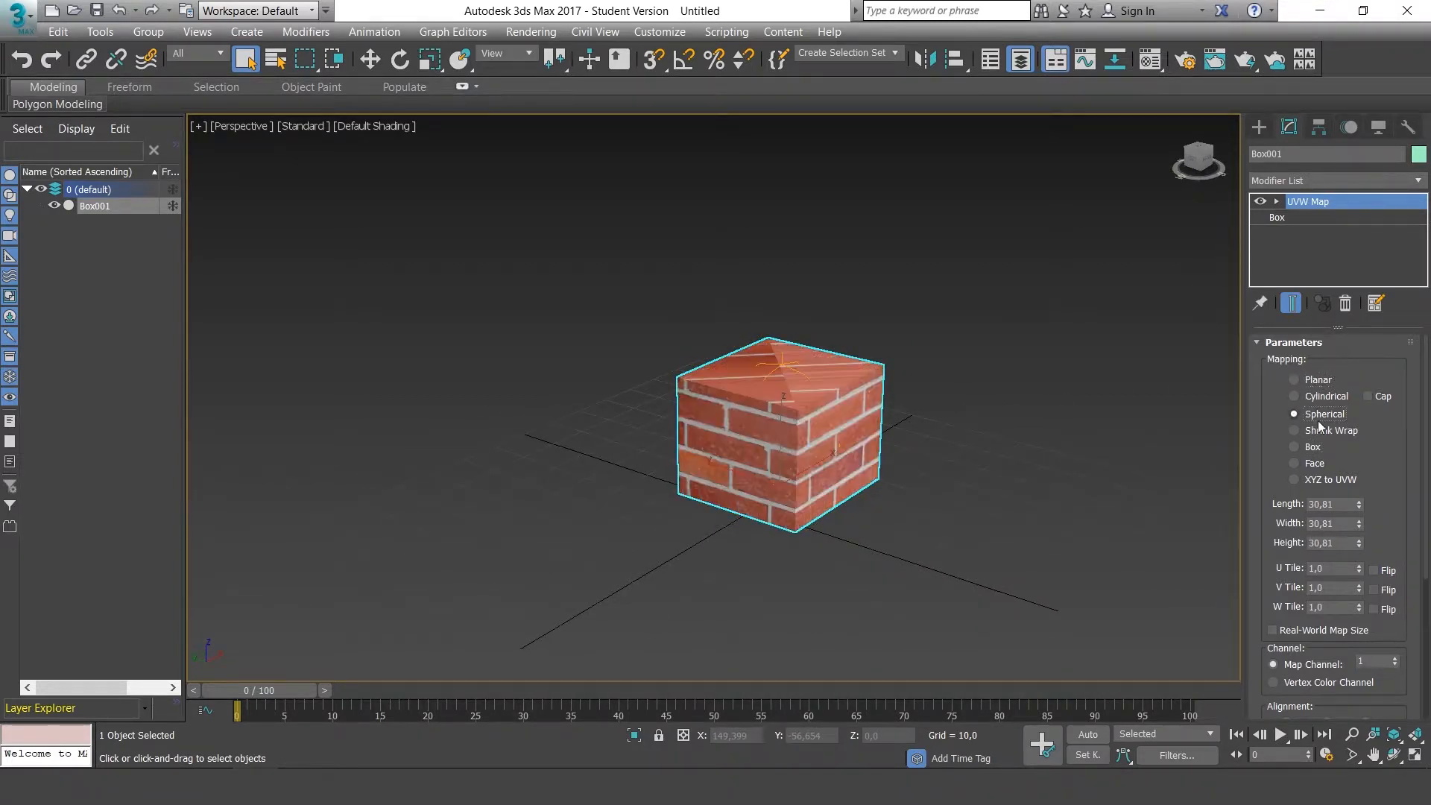
pyautogui.click(1321, 431)
pyautogui.click(1317, 446)
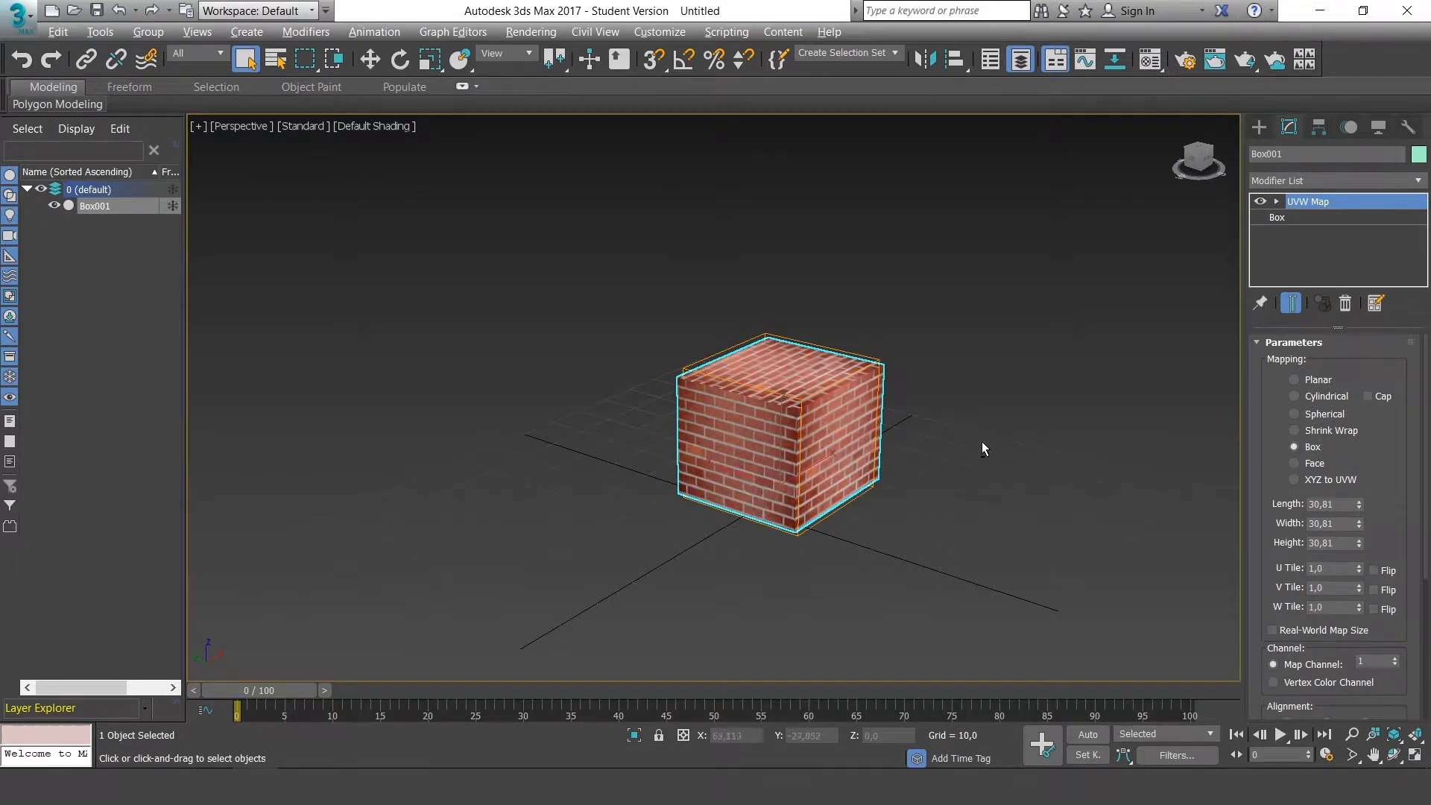
pyautogui.moveTo(982, 441)
pyautogui.keyDown('alt'); pyautogui.mouseDown(button='middle')
pyautogui.moveTo(1170, 423)
pyautogui.moveTo(946, 432)
pyautogui.moveTo(1013, 419)
pyautogui.moveTo(1099, 338)
pyautogui.moveTo(971, 426)
pyautogui.mouseUp(button='middle'); pyautogui.keyUp('alt')
pyautogui.keyDown('alt'); pyautogui.moveTo(854, 395); pyautogui.dragTo(983, 405, button='middle'); pyautogui.keyUp('alt')
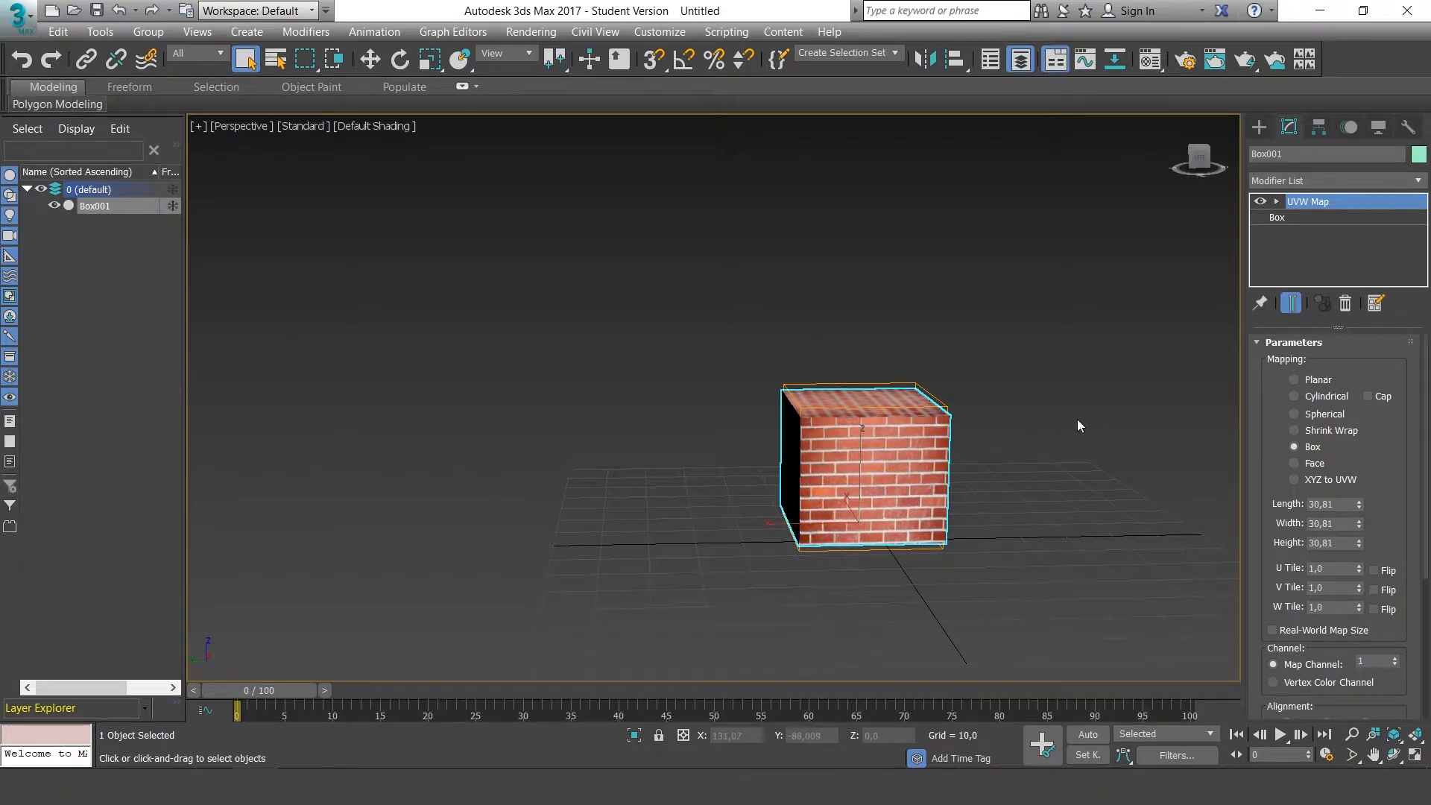
pyautogui.moveTo(1078, 425)
pyautogui.keyDown('alt'); pyautogui.mouseDown(button='middle')
pyautogui.moveTo(1048, 413)
pyautogui.moveTo(1028, 438)
pyautogui.moveTo(1079, 442)
pyautogui.moveTo(1038, 425)
pyautogui.moveTo(1109, 425)
pyautogui.moveTo(1088, 419)
pyautogui.moveTo(1100, 409)
pyautogui.mouseUp(button='middle'); pyautogui.keyUp('alt')
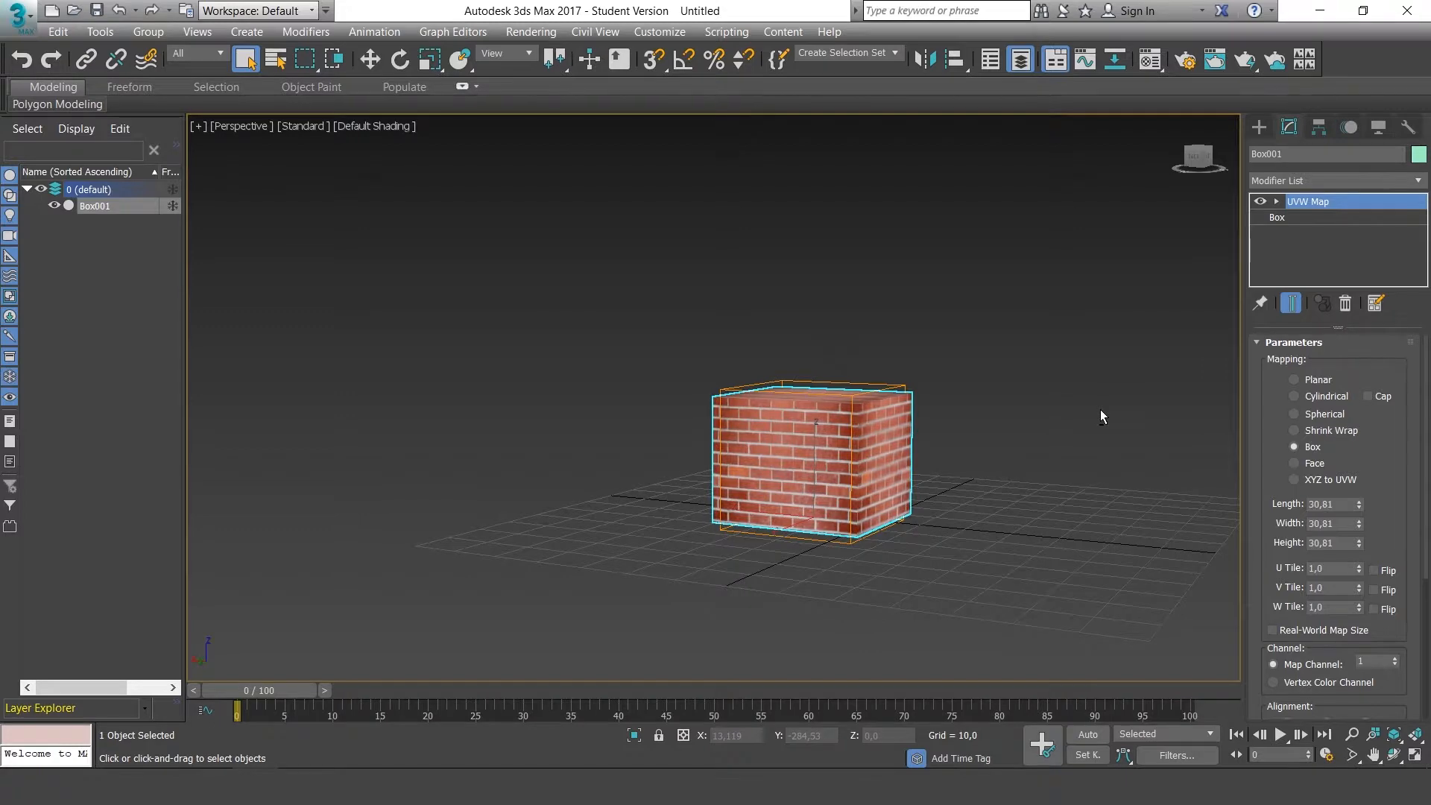
# Delete the brick box and draw a plane about 176.6 long and 163.5 wide in the Front viewport
pyautogui.press('Delete')
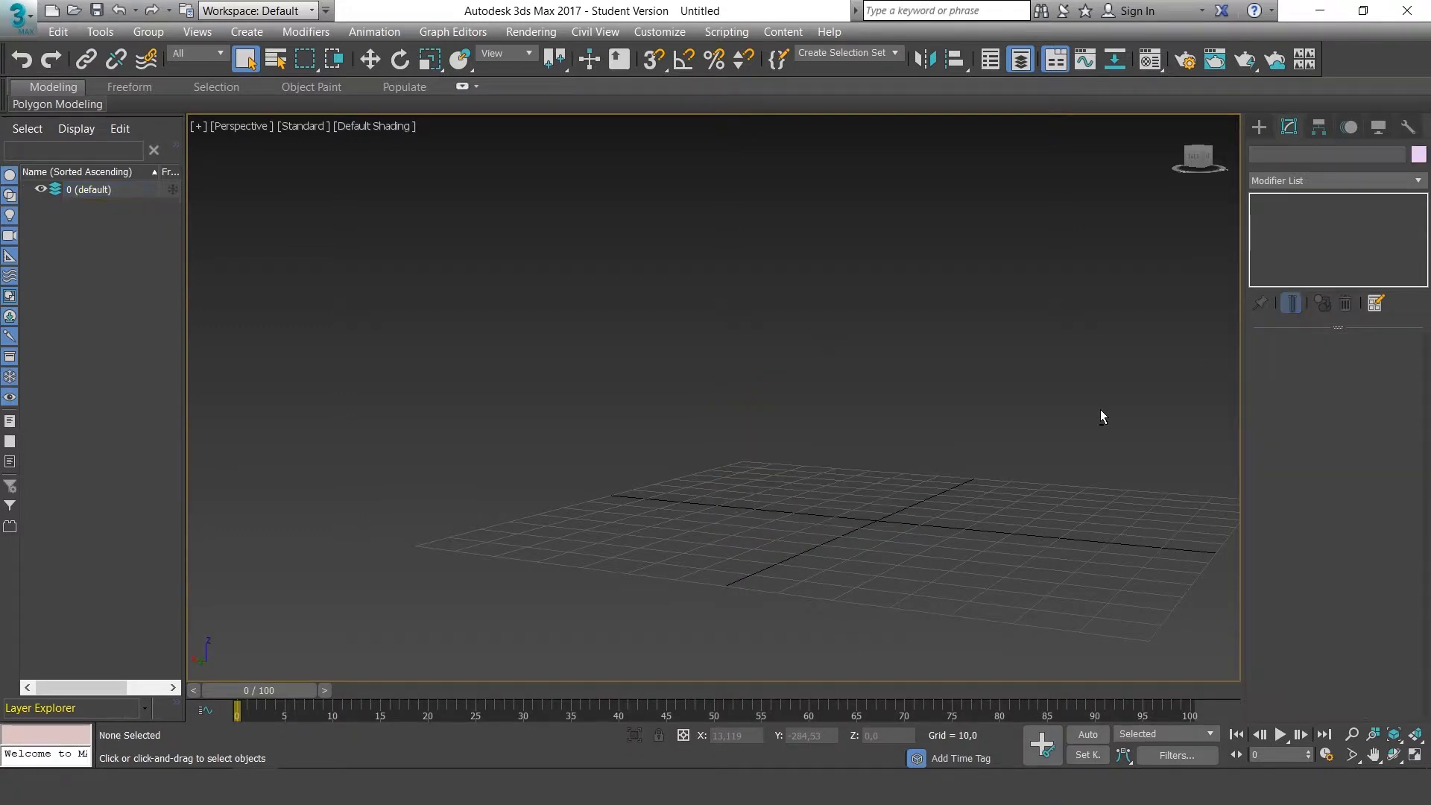
pyautogui.hotkey('alt', 'w')
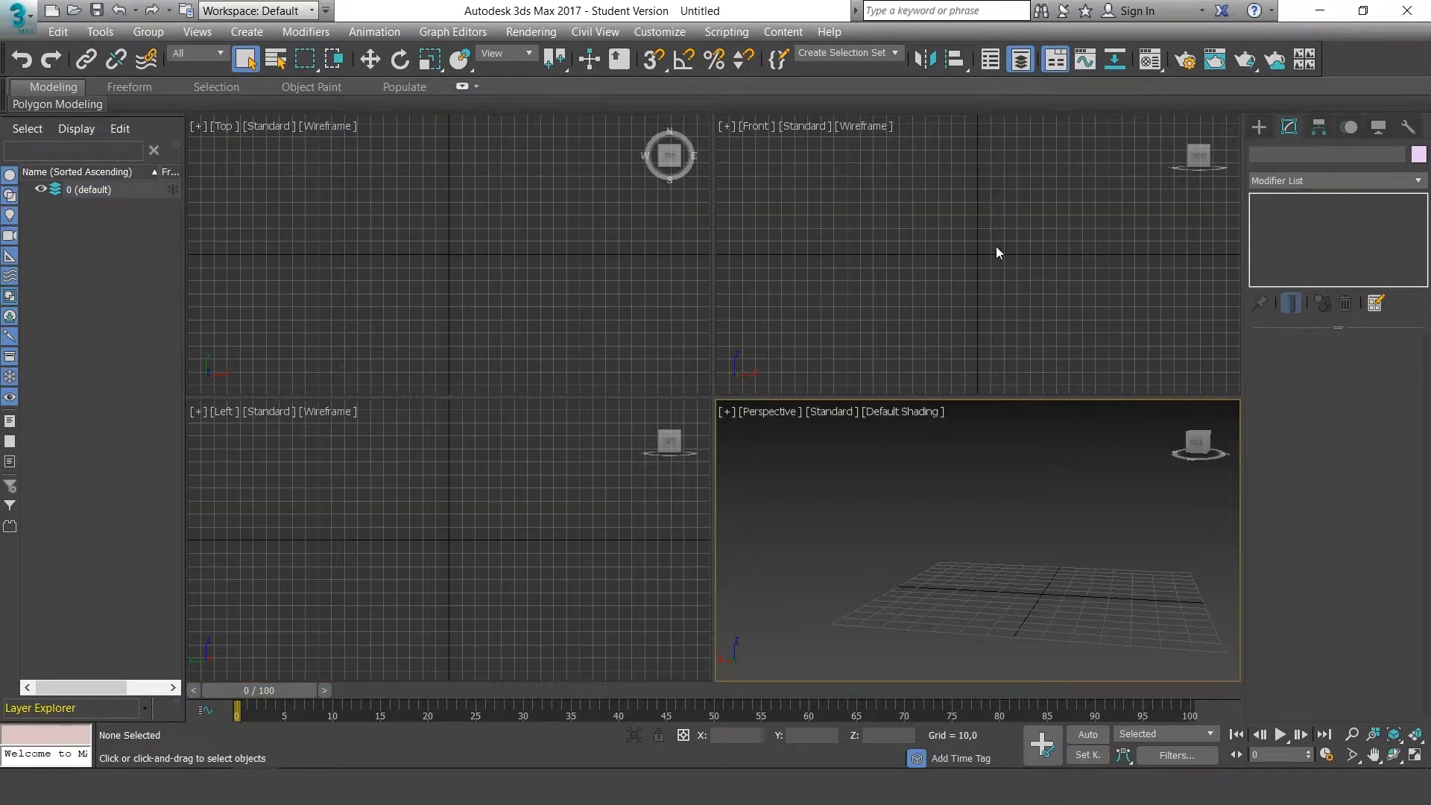
pyautogui.click(996, 252)
pyautogui.click(1259, 127)
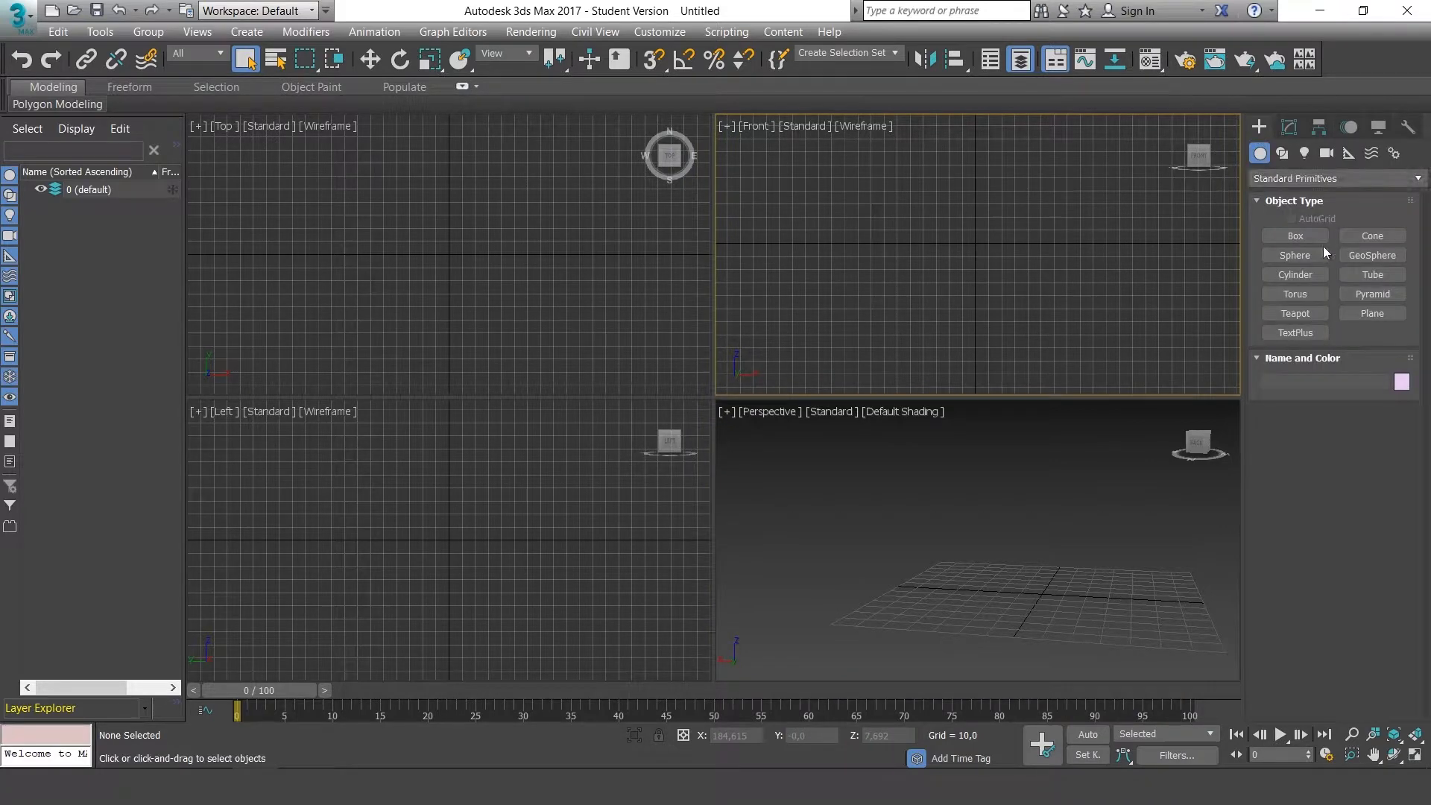
pyautogui.click(1373, 314)
pyautogui.moveTo(878, 148); pyautogui.dragTo(1091, 381)
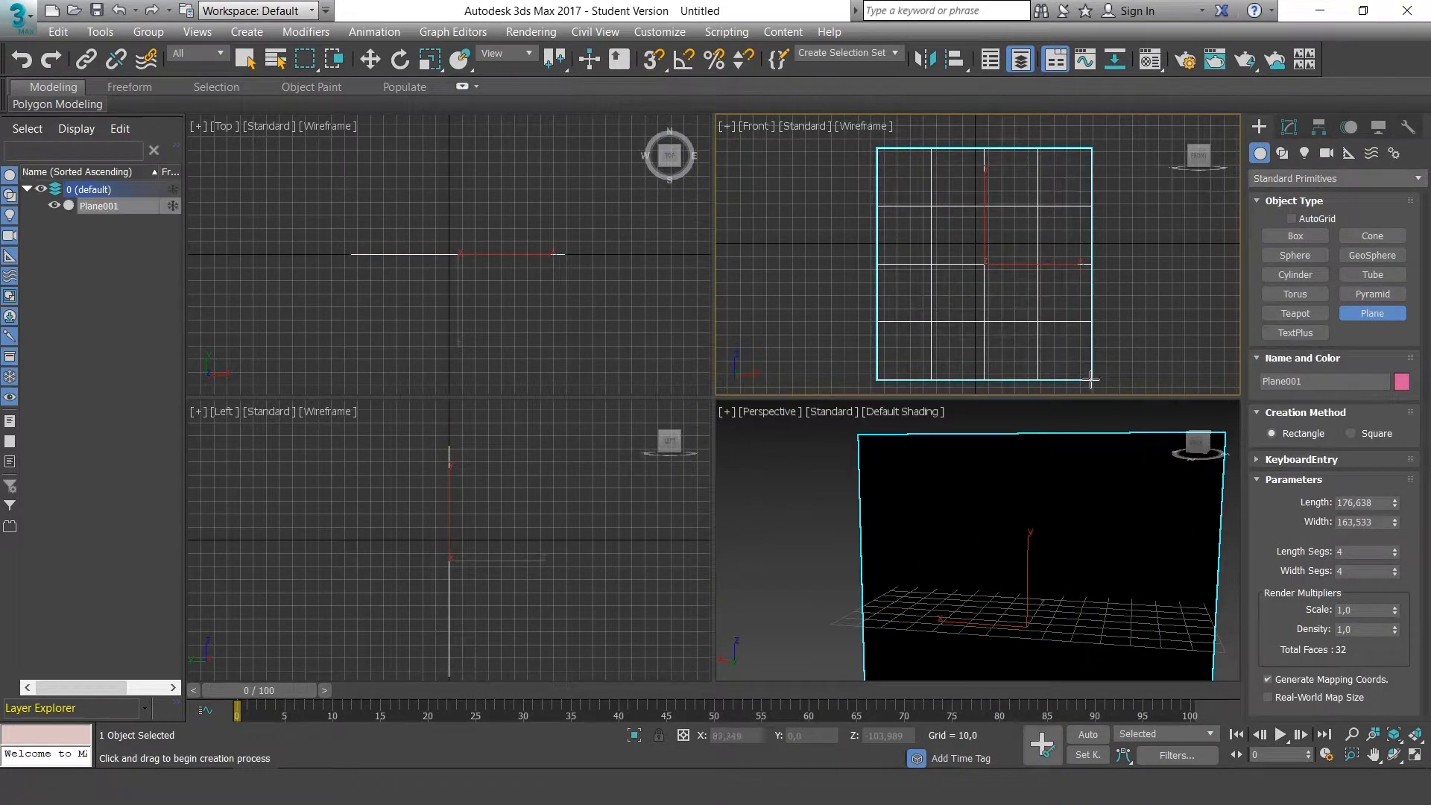
pyautogui.hotkey('alt', 'w')
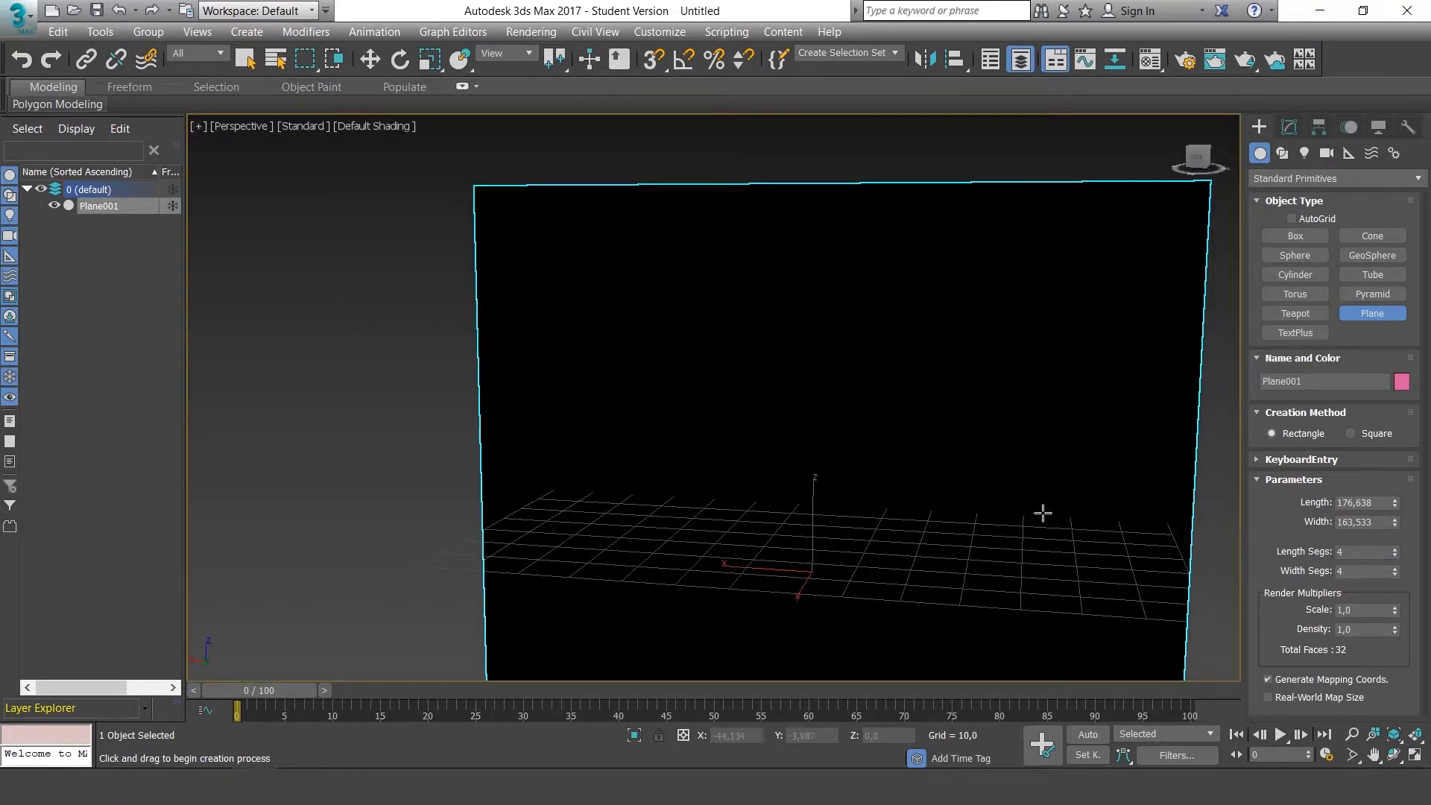
pyautogui.keyDown('alt'); pyautogui.moveTo(1041, 511); pyautogui.dragTo(826, 491, button='middle'); pyautogui.keyUp('alt')
pyautogui.scroll(-3, 993, 511)
pyautogui.moveTo(894, 524); pyautogui.dragTo(809, 370, button='middle')
pyautogui.keyDown('alt'); pyautogui.moveTo(849, 410); pyautogui.dragTo(885, 403, button='middle'); pyautogui.keyUp('alt')
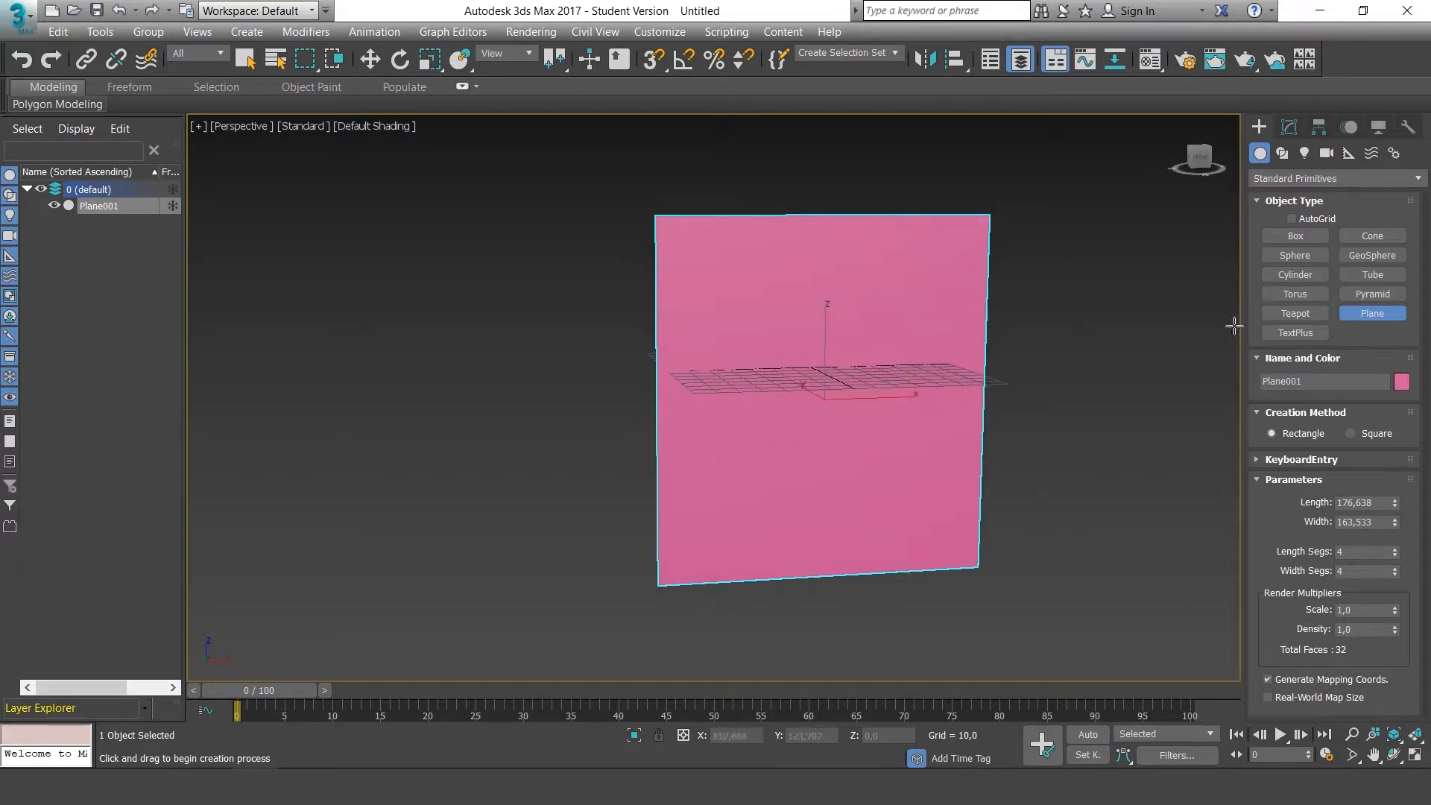
pyautogui.click(1372, 313)
# Assign the bitmap PLANE_FRONT as the diffuse map of the second material and return to its main parameters
pyautogui.press('m')
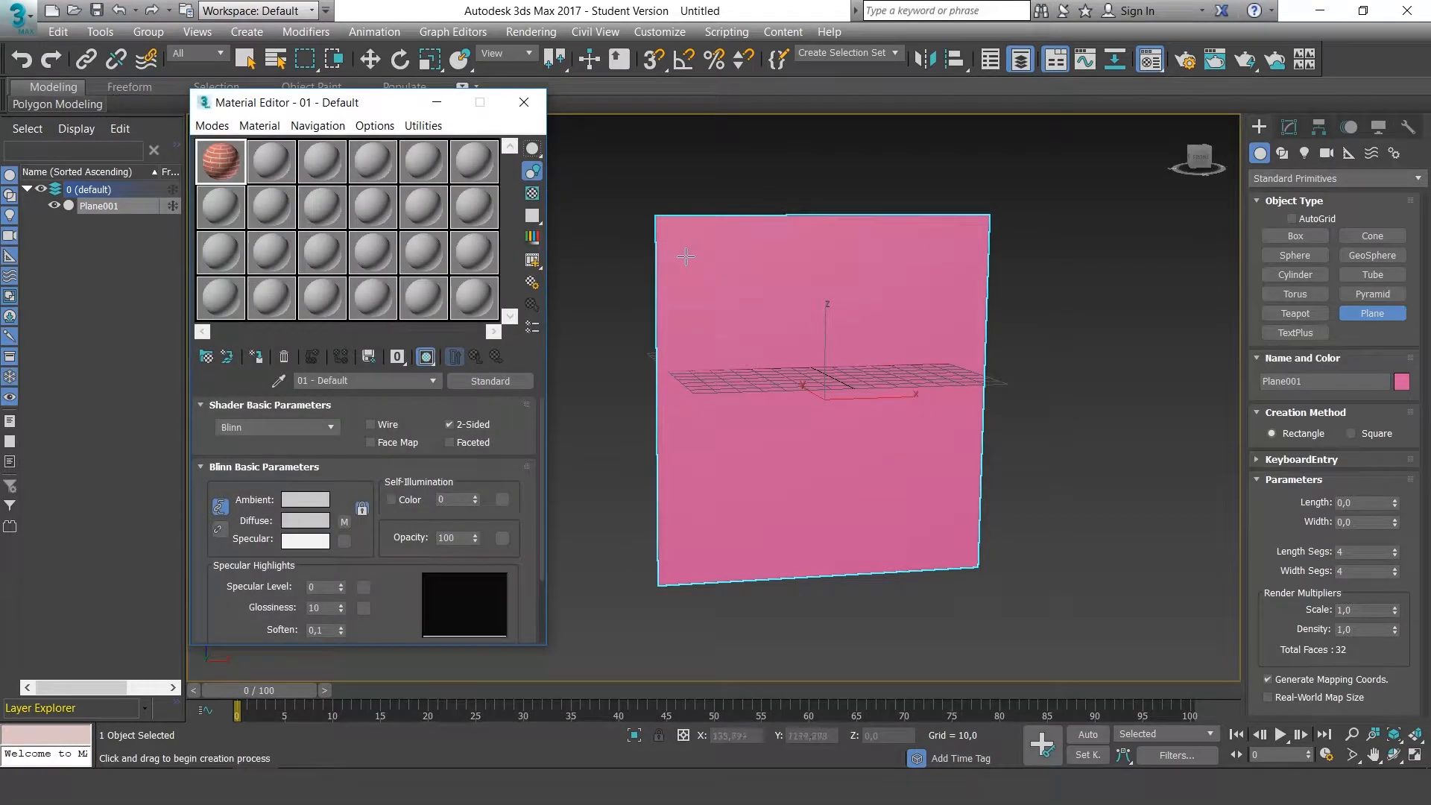
pyautogui.click(271, 162)
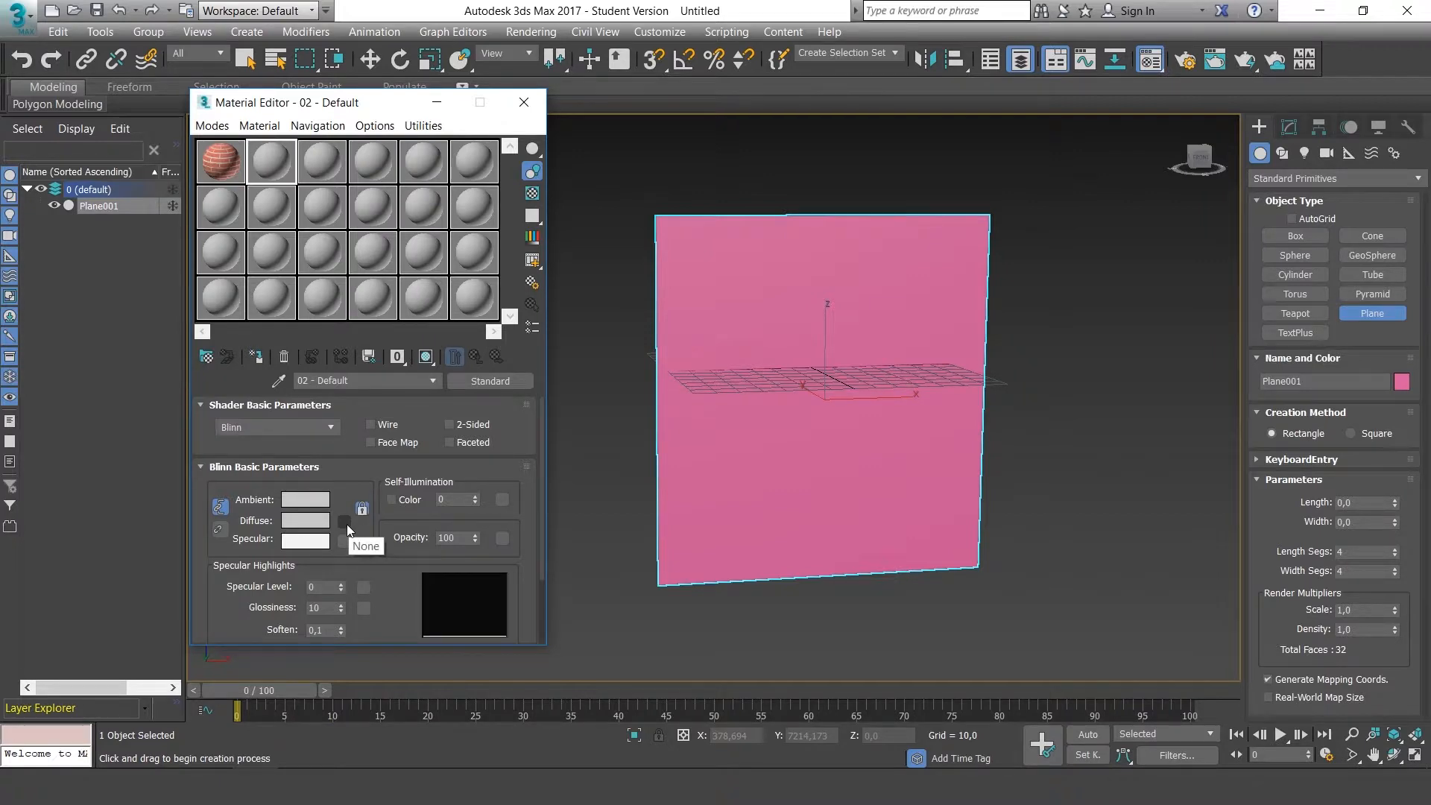
pyautogui.click(344, 521)
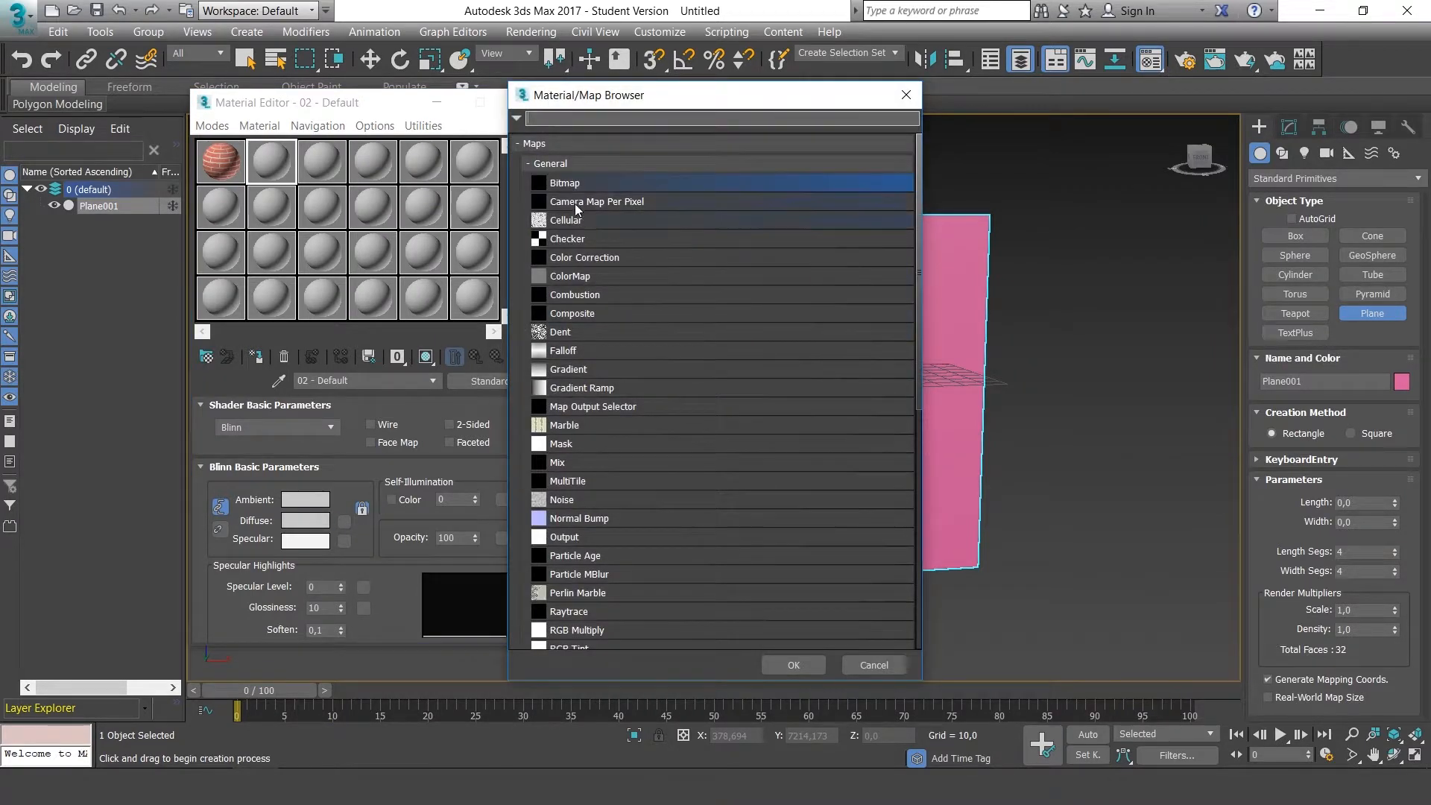
pyautogui.doubleClick(565, 183)
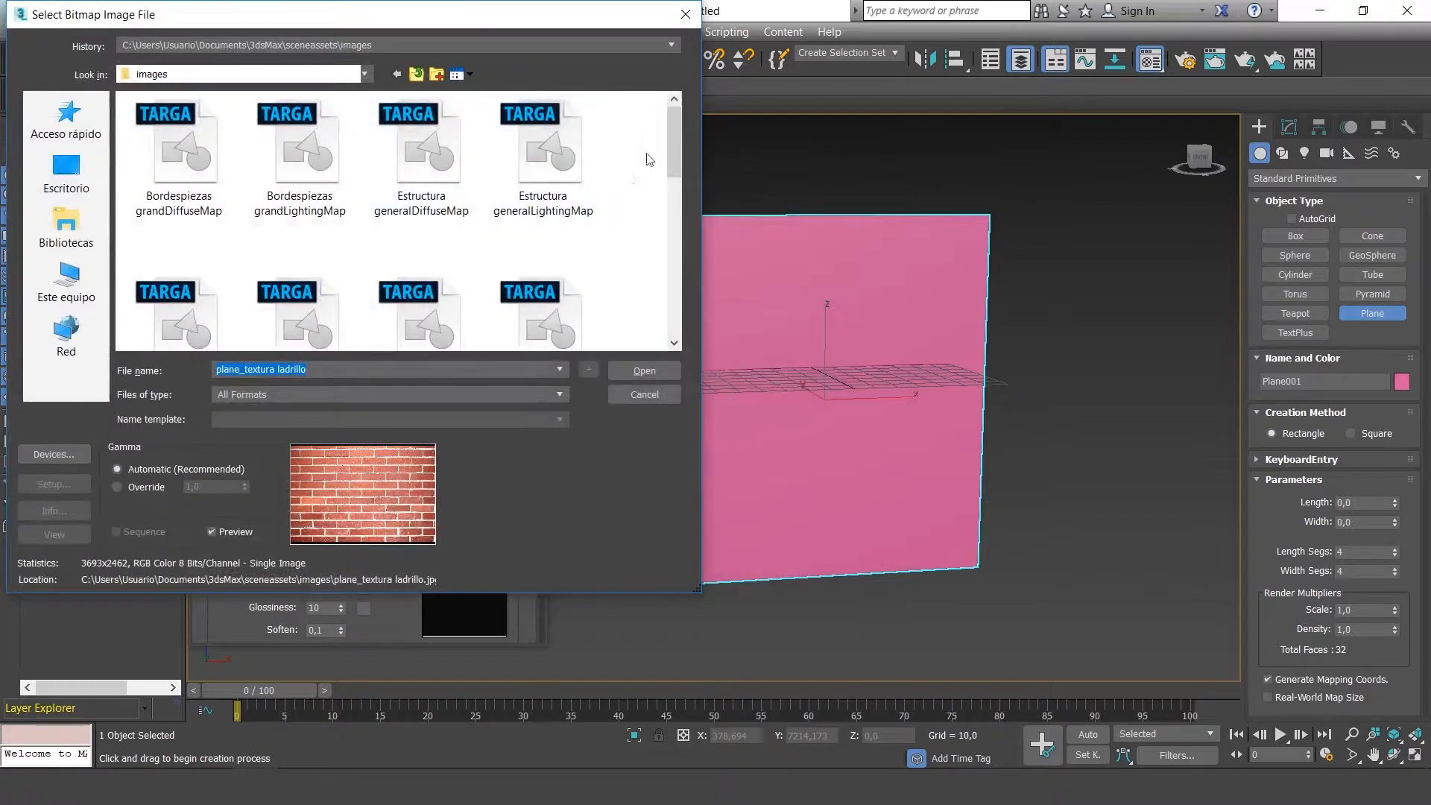
pyautogui.moveTo(670, 145); pyautogui.dragTo(672, 274)
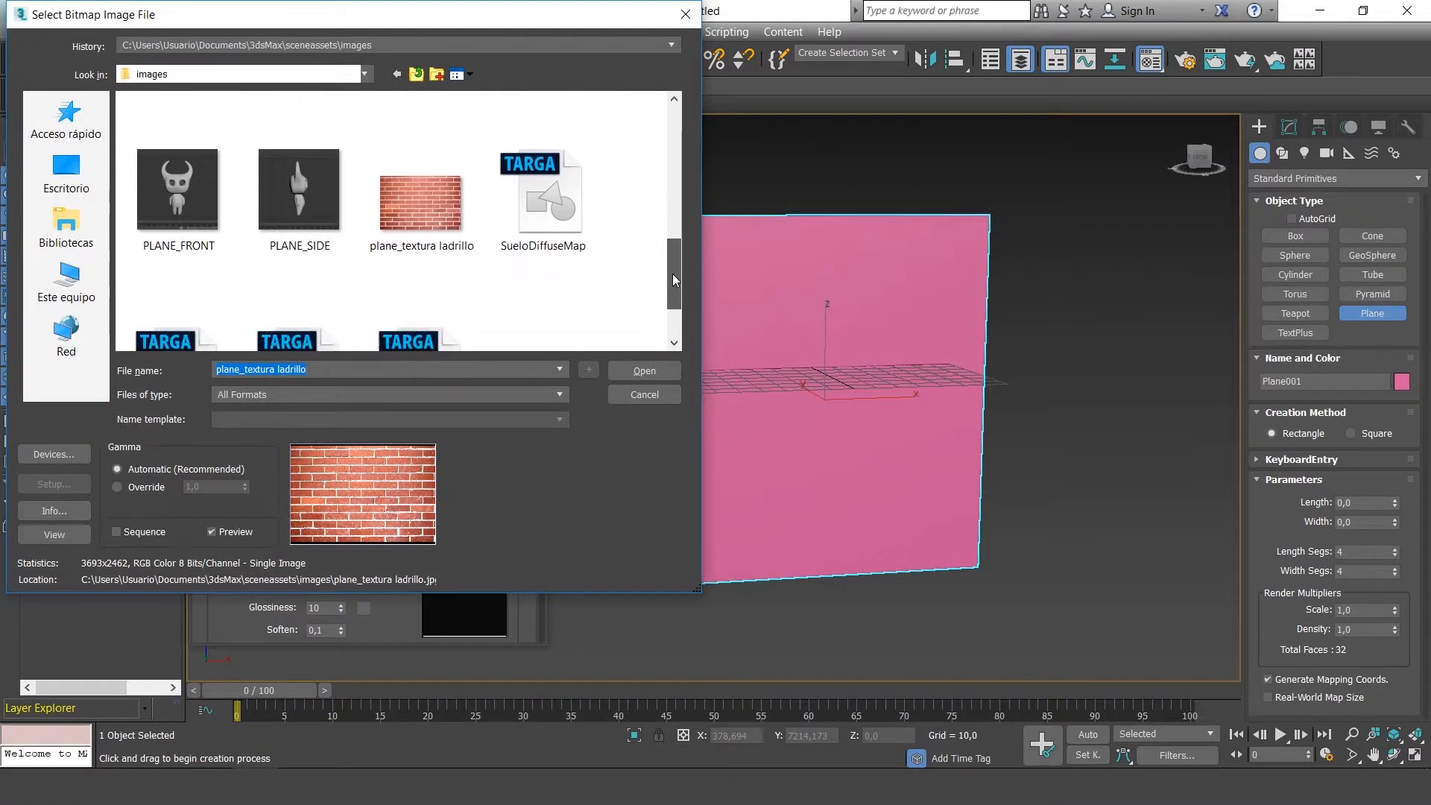
pyautogui.click(211, 207)
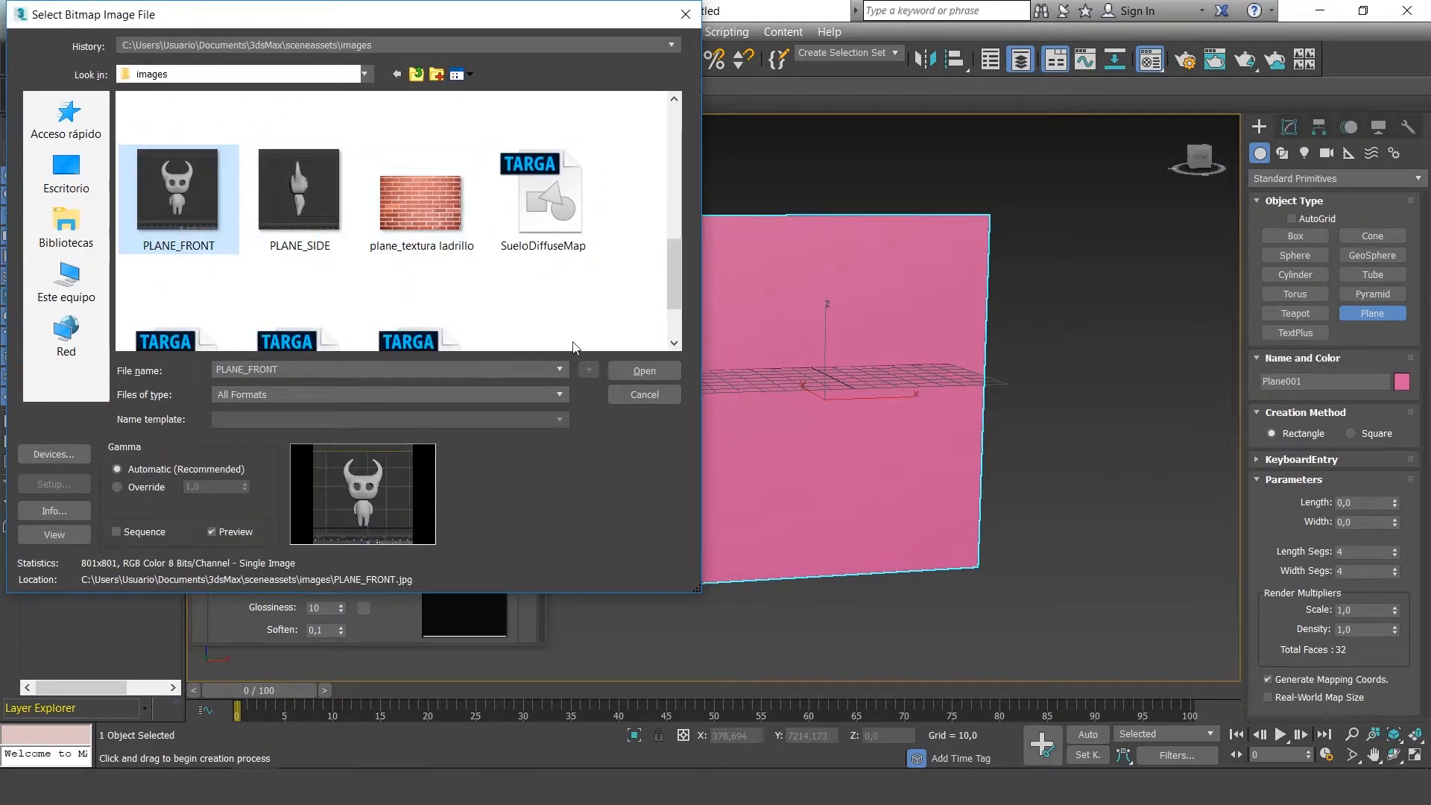
pyautogui.click(629, 369)
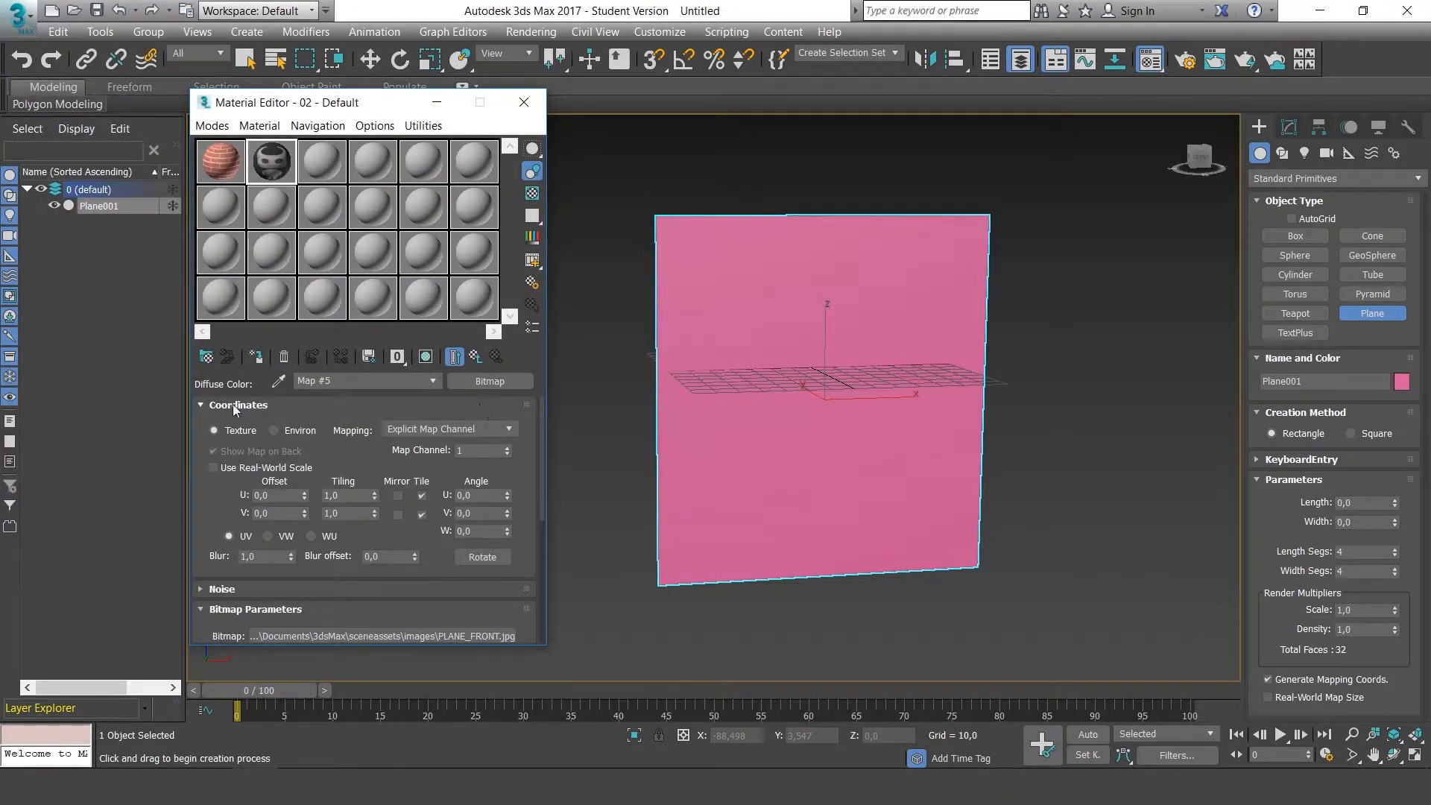
pyautogui.click(455, 358)
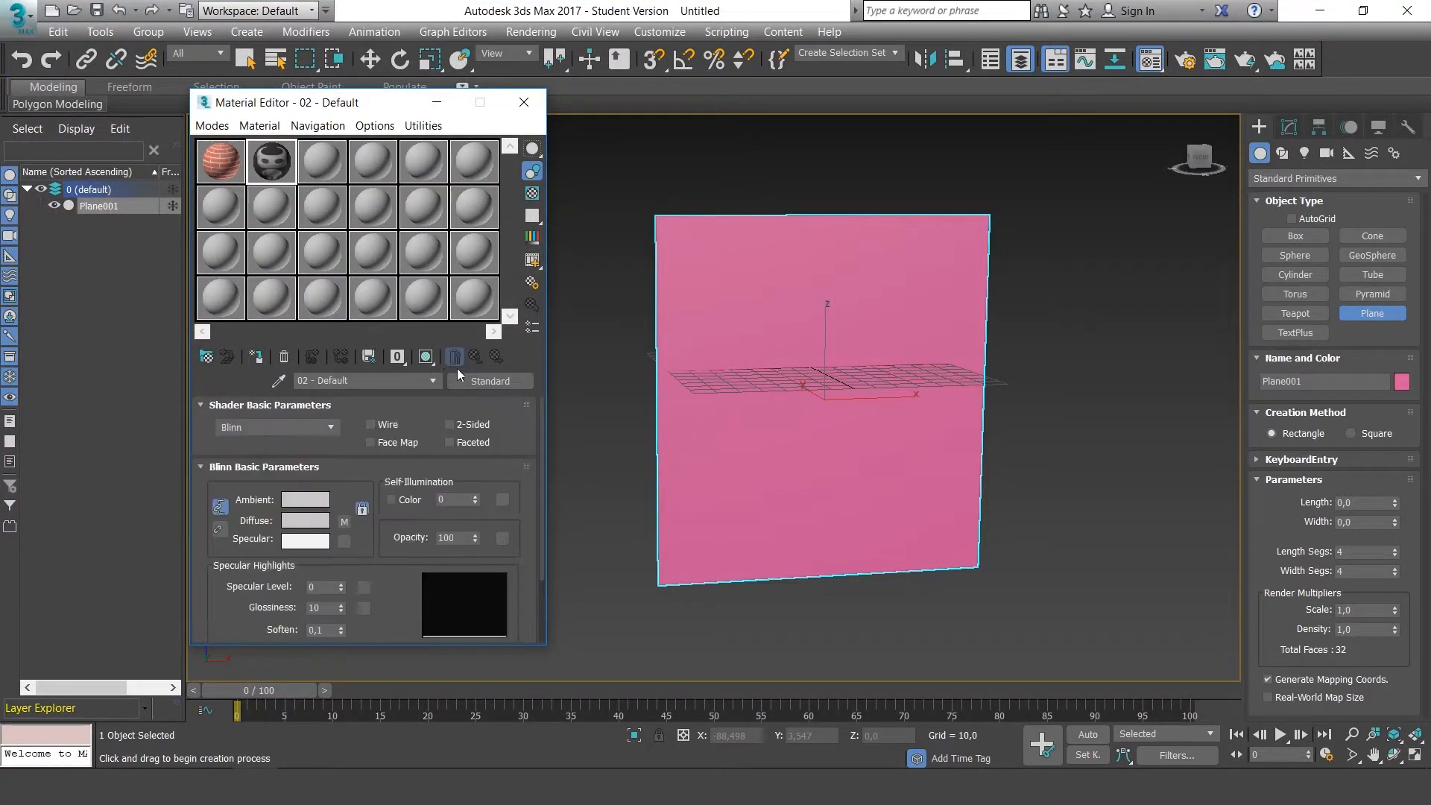
# Assign the bitmap PLANE_SIDE as the diffuse map of the third material and return to its main parameters
pyautogui.click(322, 163)
pyautogui.click(344, 521)
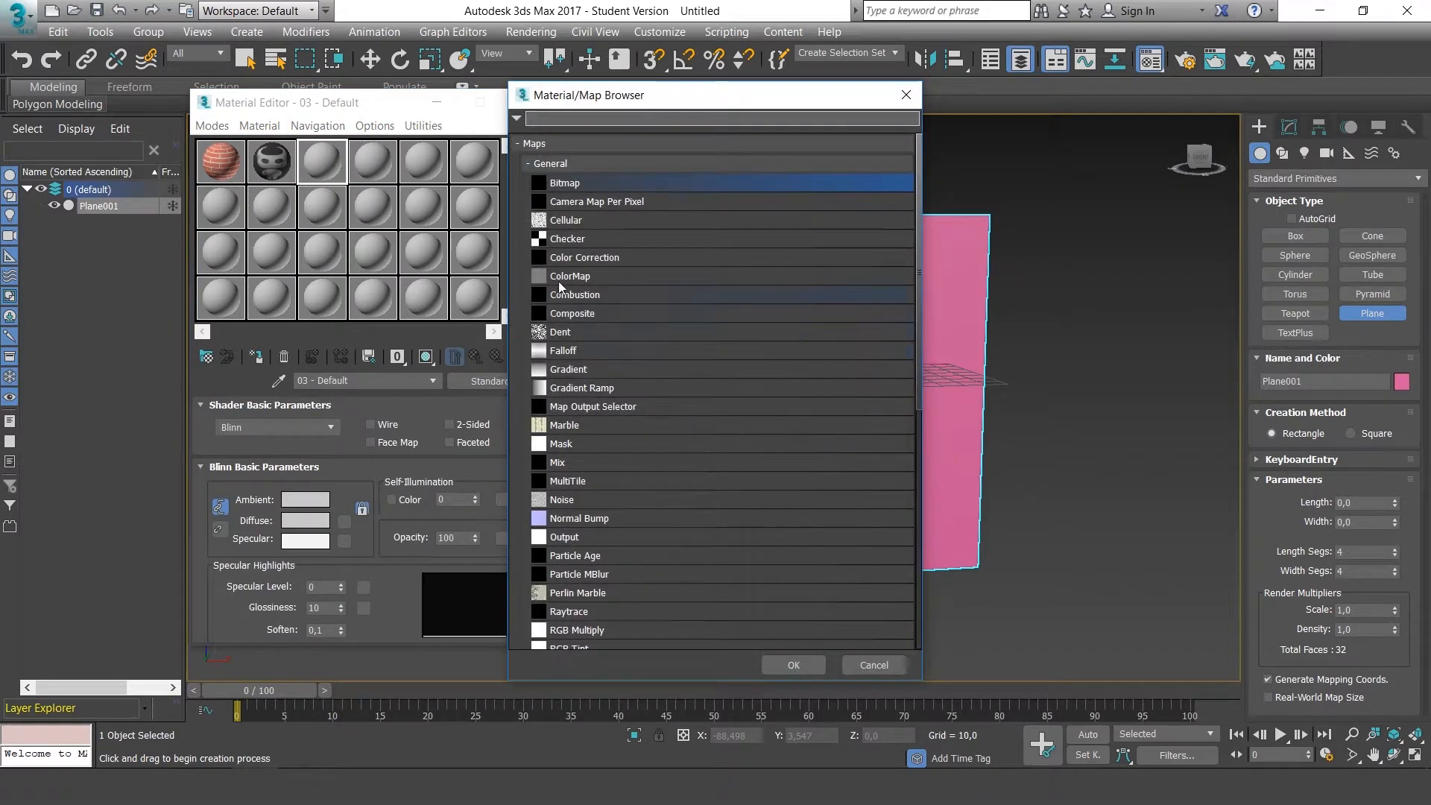
pyautogui.doubleClick(586, 184)
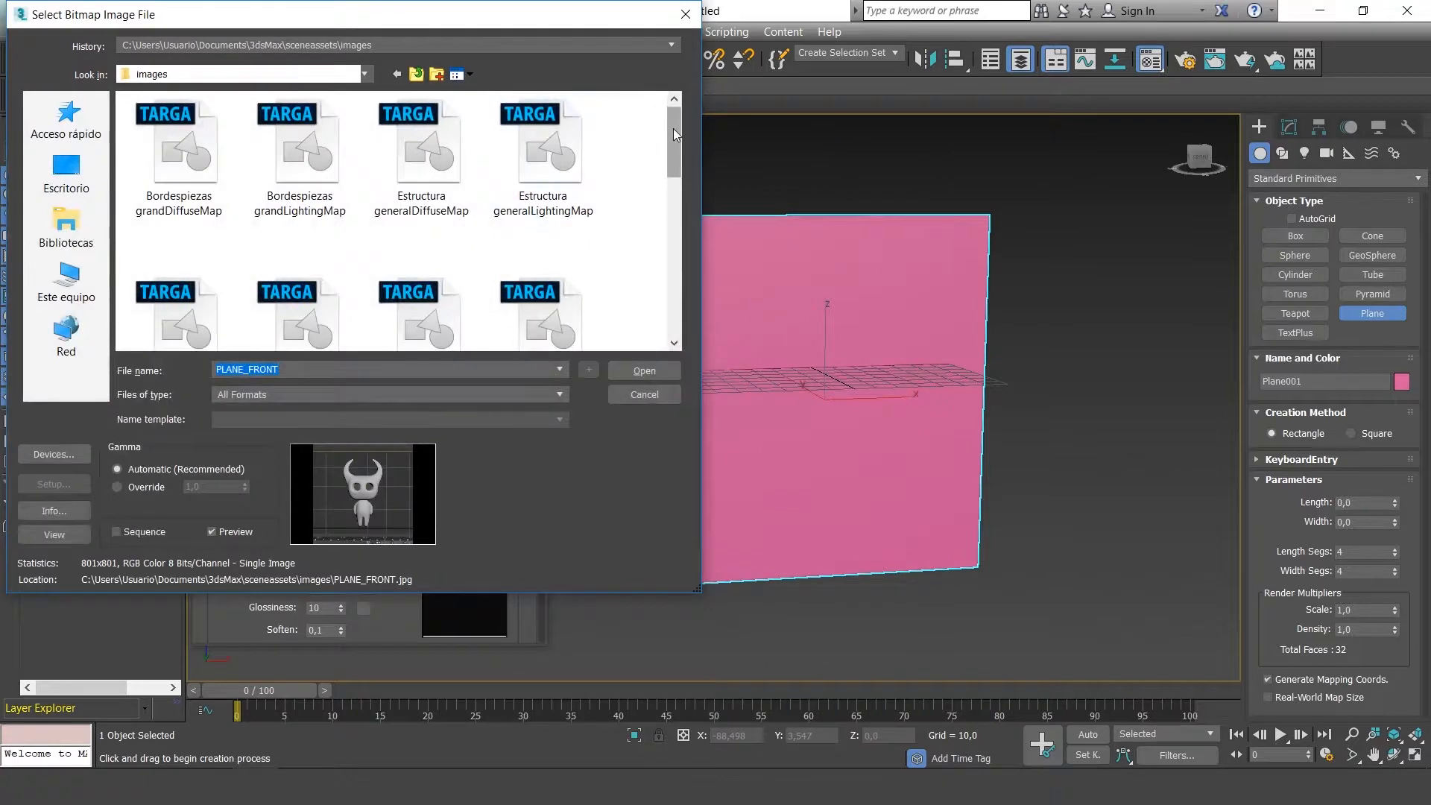
pyautogui.moveTo(673, 128); pyautogui.dragTo(673, 250)
pyautogui.click(310, 250)
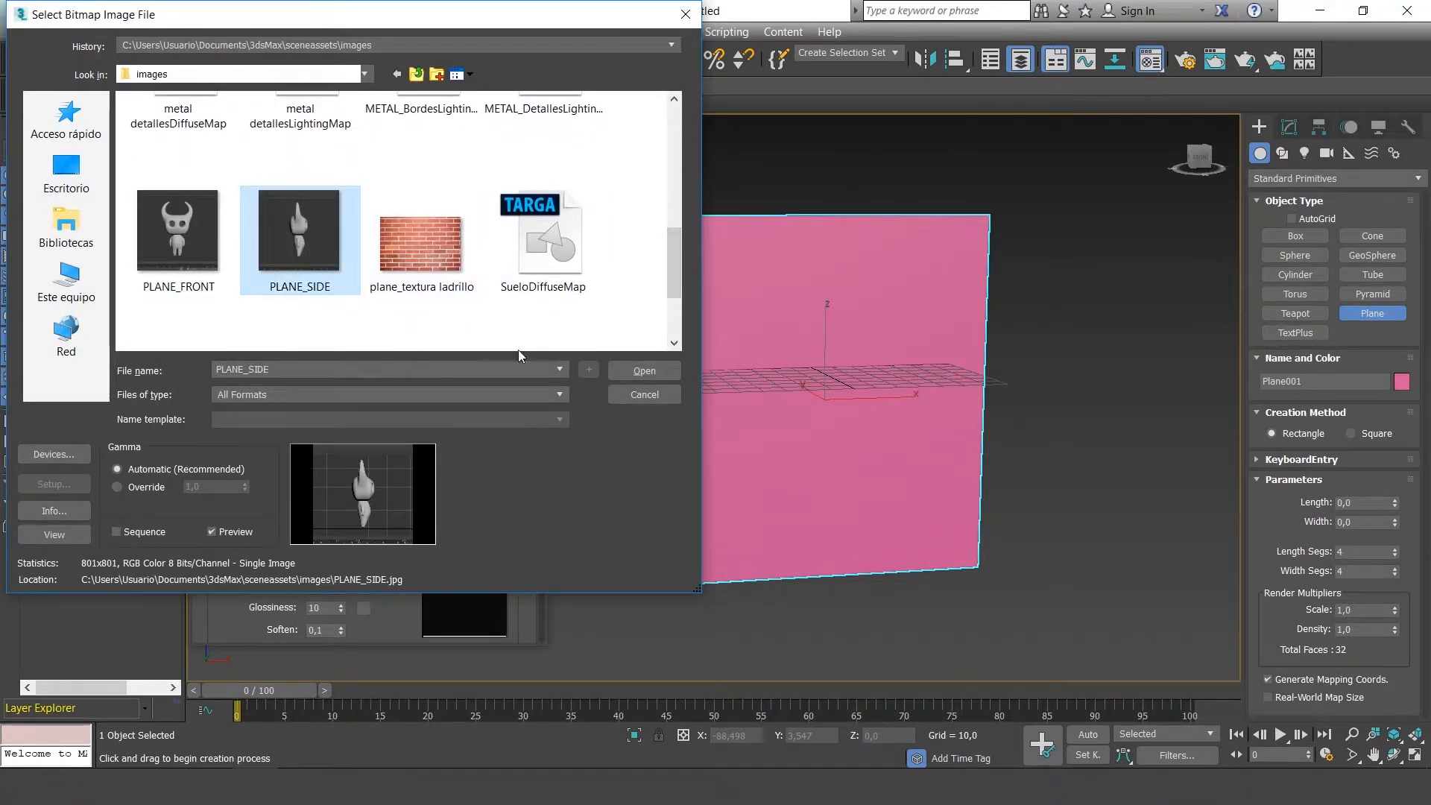
pyautogui.click(640, 373)
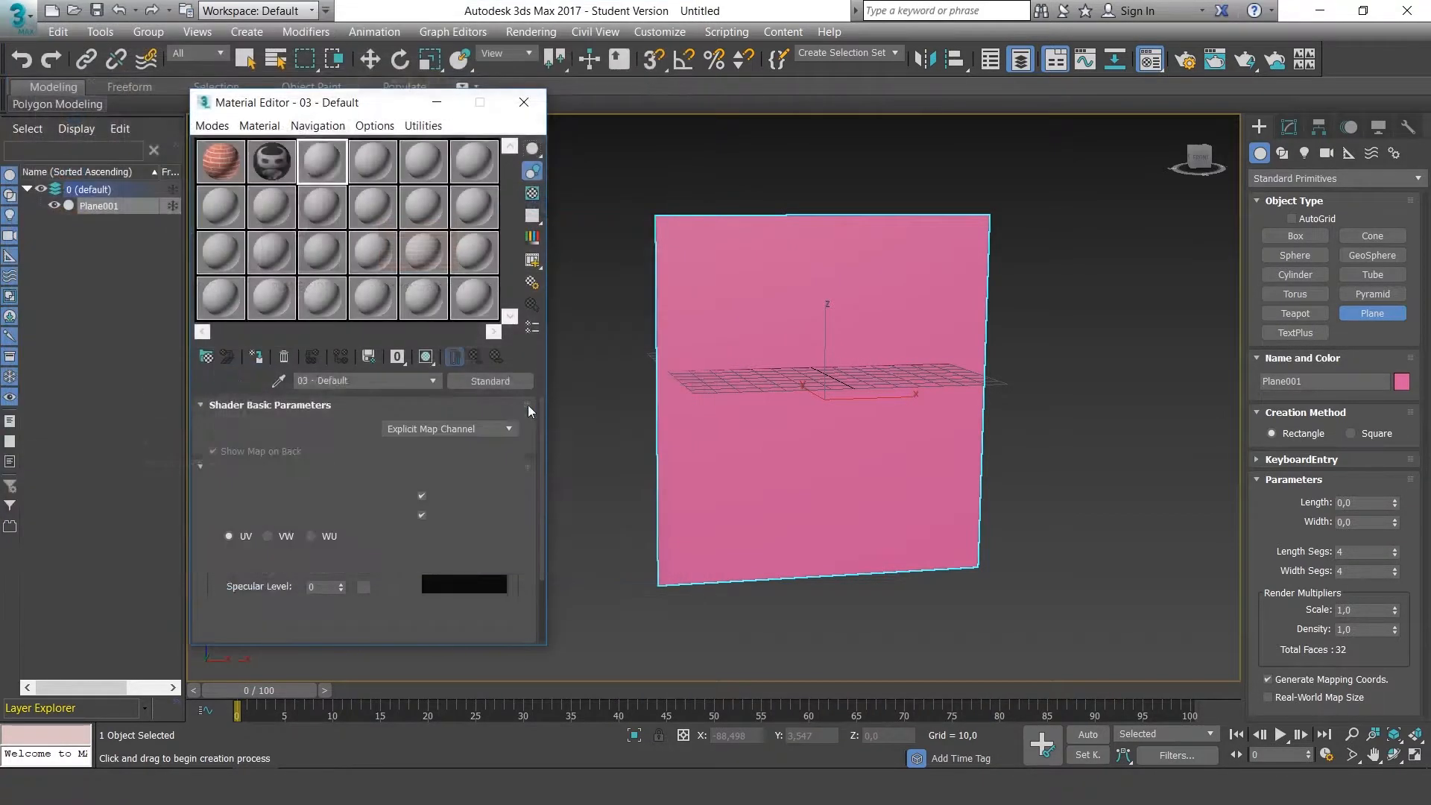
pyautogui.click(474, 358)
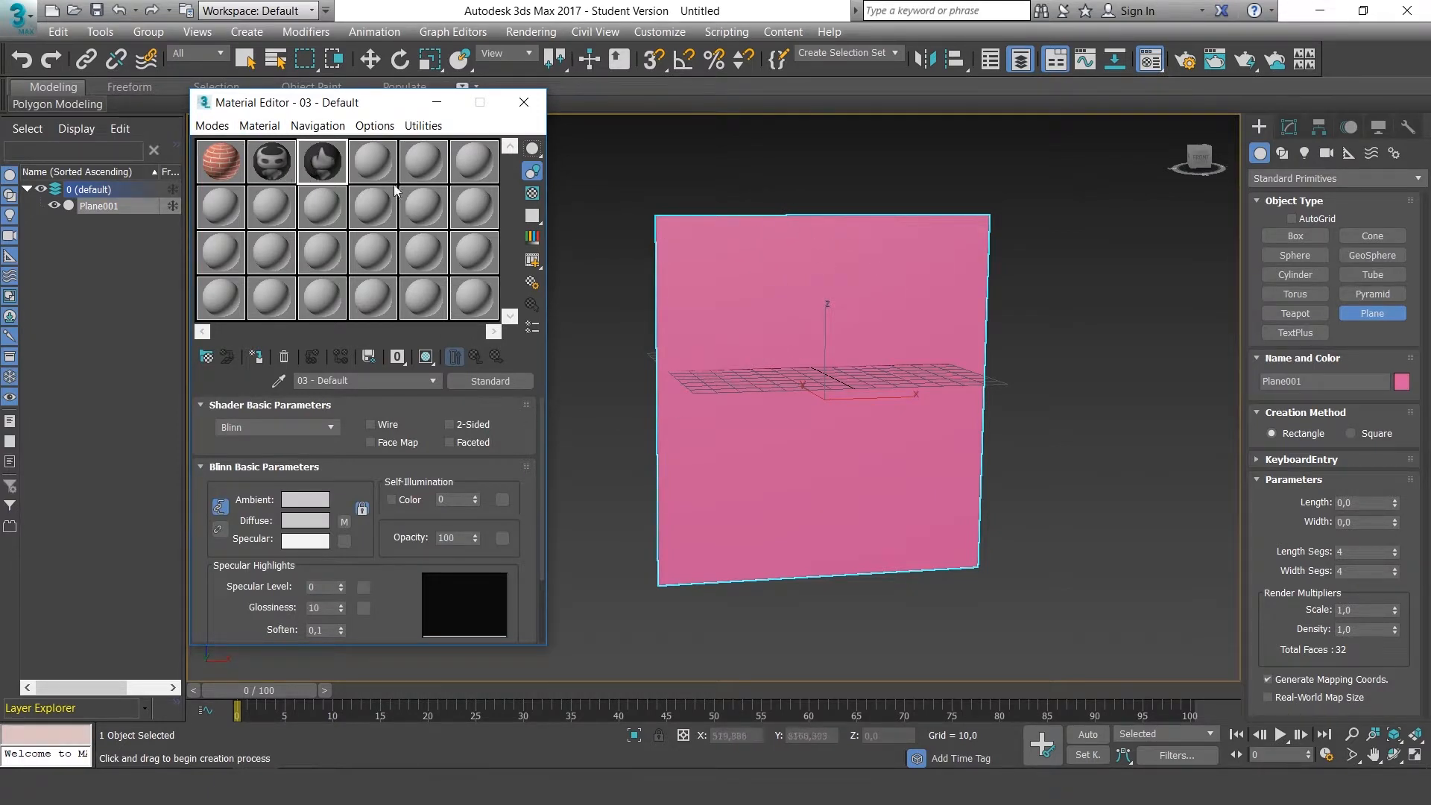
# Apply the PLANE_FRONT material to the selected plane, show its texture in the viewport and close the Material Editor
pyautogui.click(286, 158)
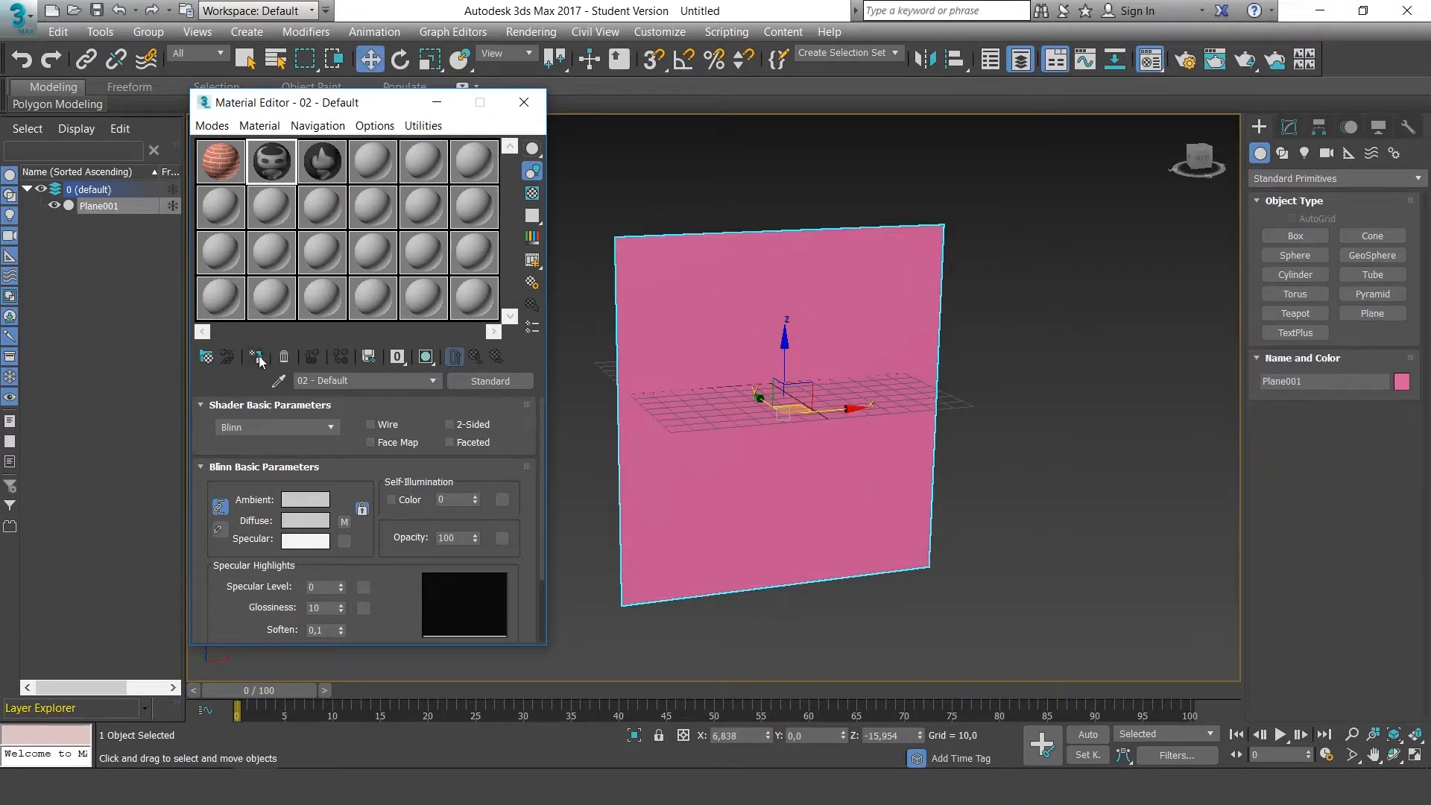
pyautogui.click(258, 359)
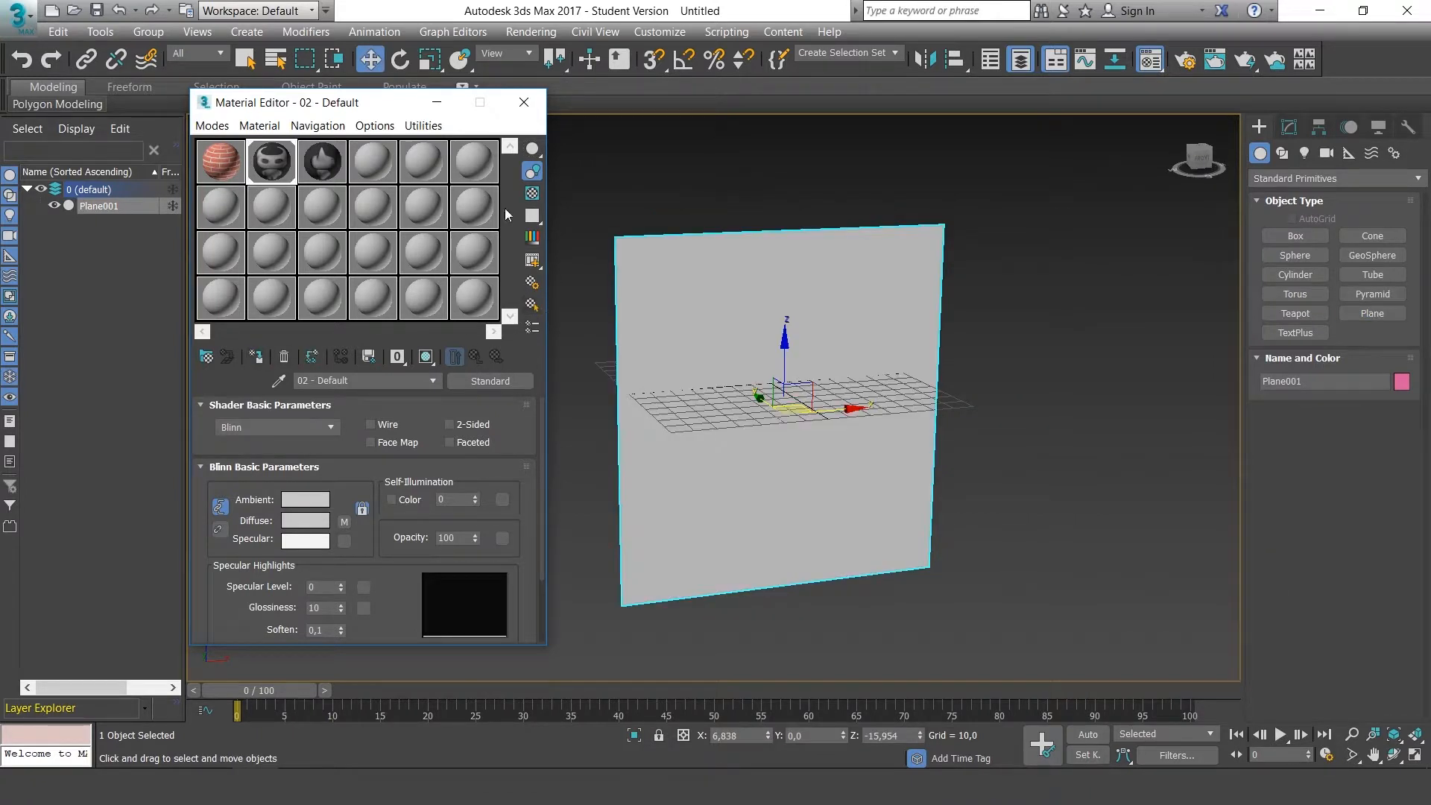
pyautogui.click(425, 357)
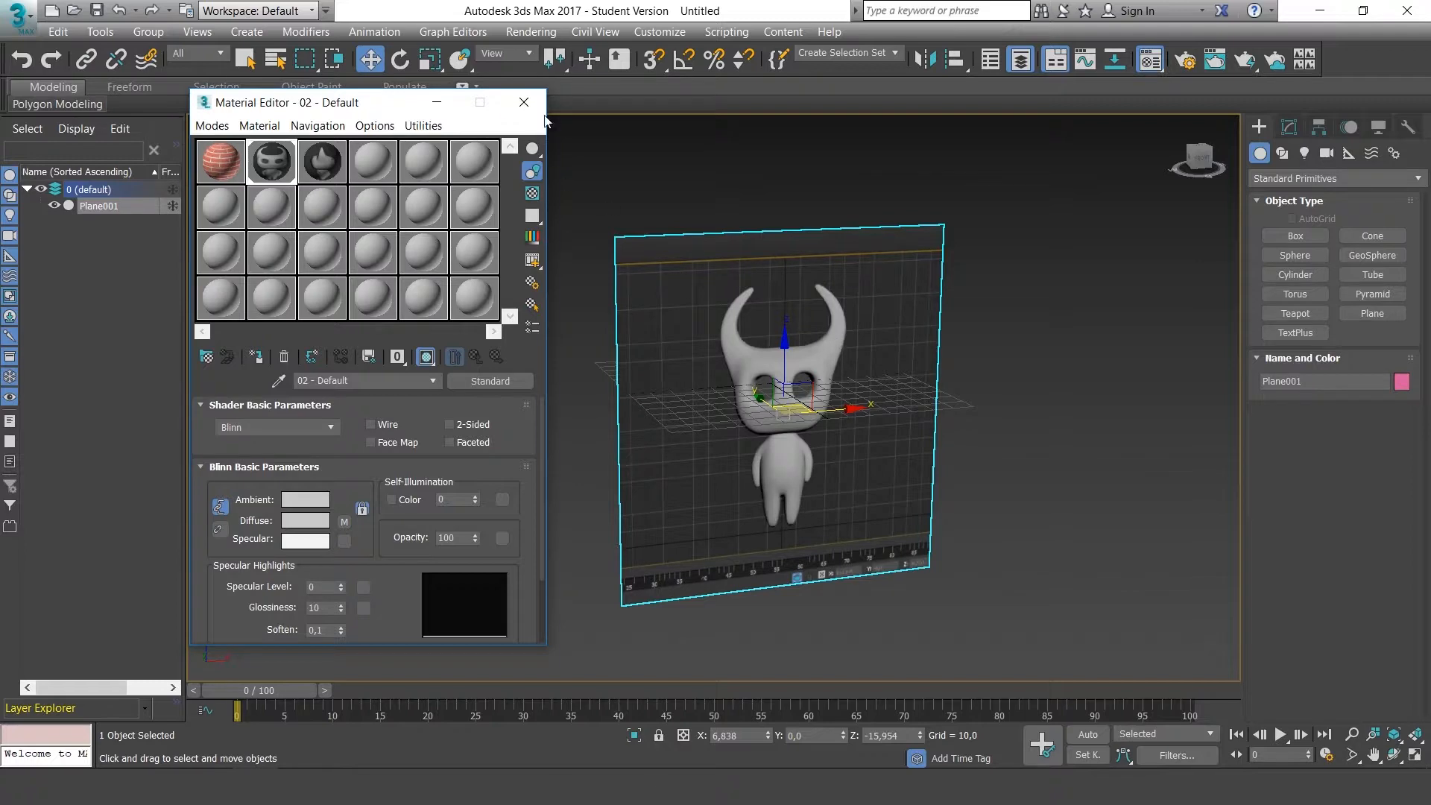
pyautogui.click(524, 102)
# Clone the front reference plane in the Top viewport, offsetting the copy about 24.6 units along negative Y
pyautogui.hotkey('alt', 'w')
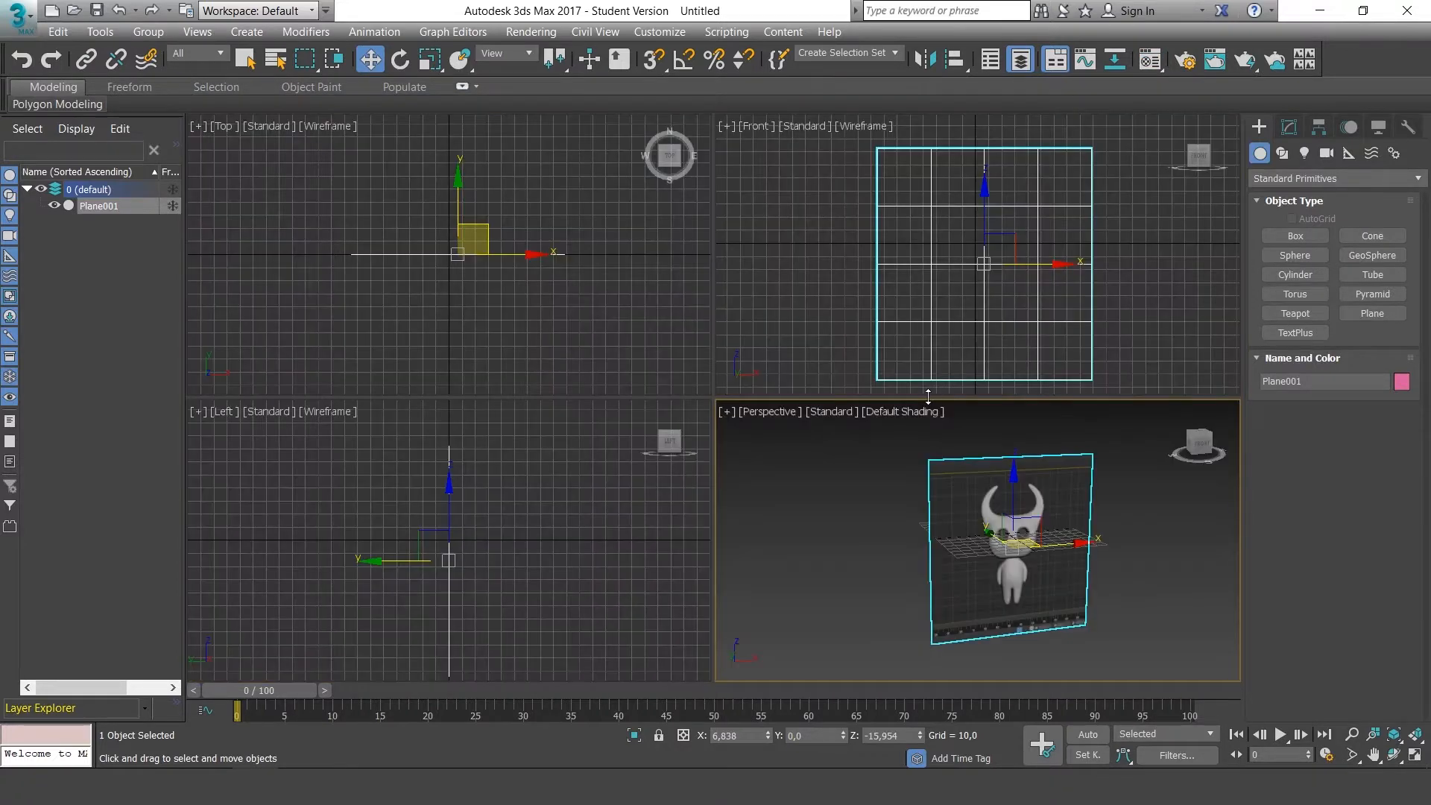
pyautogui.moveTo(996, 486); pyautogui.dragTo(875, 449, button='middle')
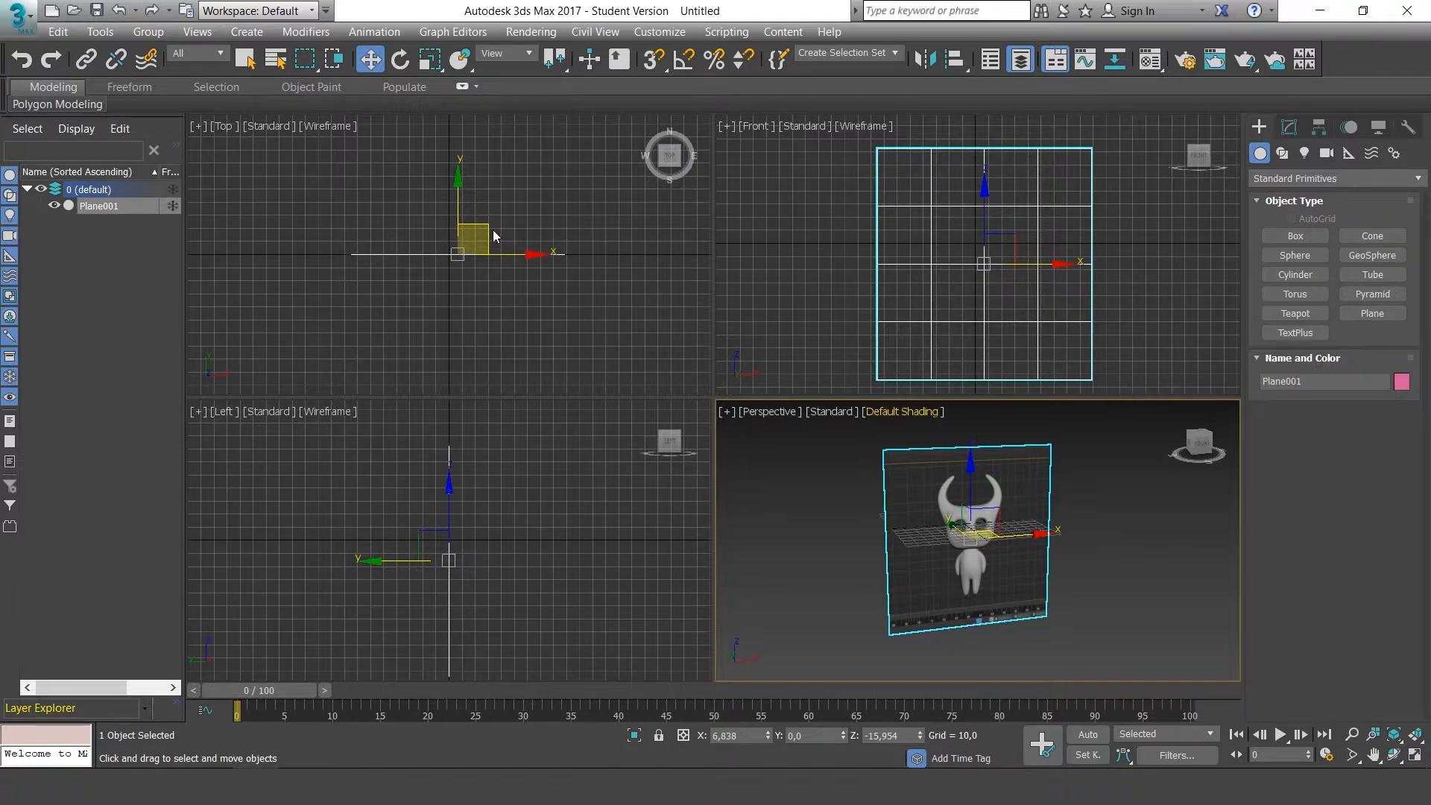
pyautogui.moveTo(531, 229); pyautogui.dragTo(536, 216, button='middle')
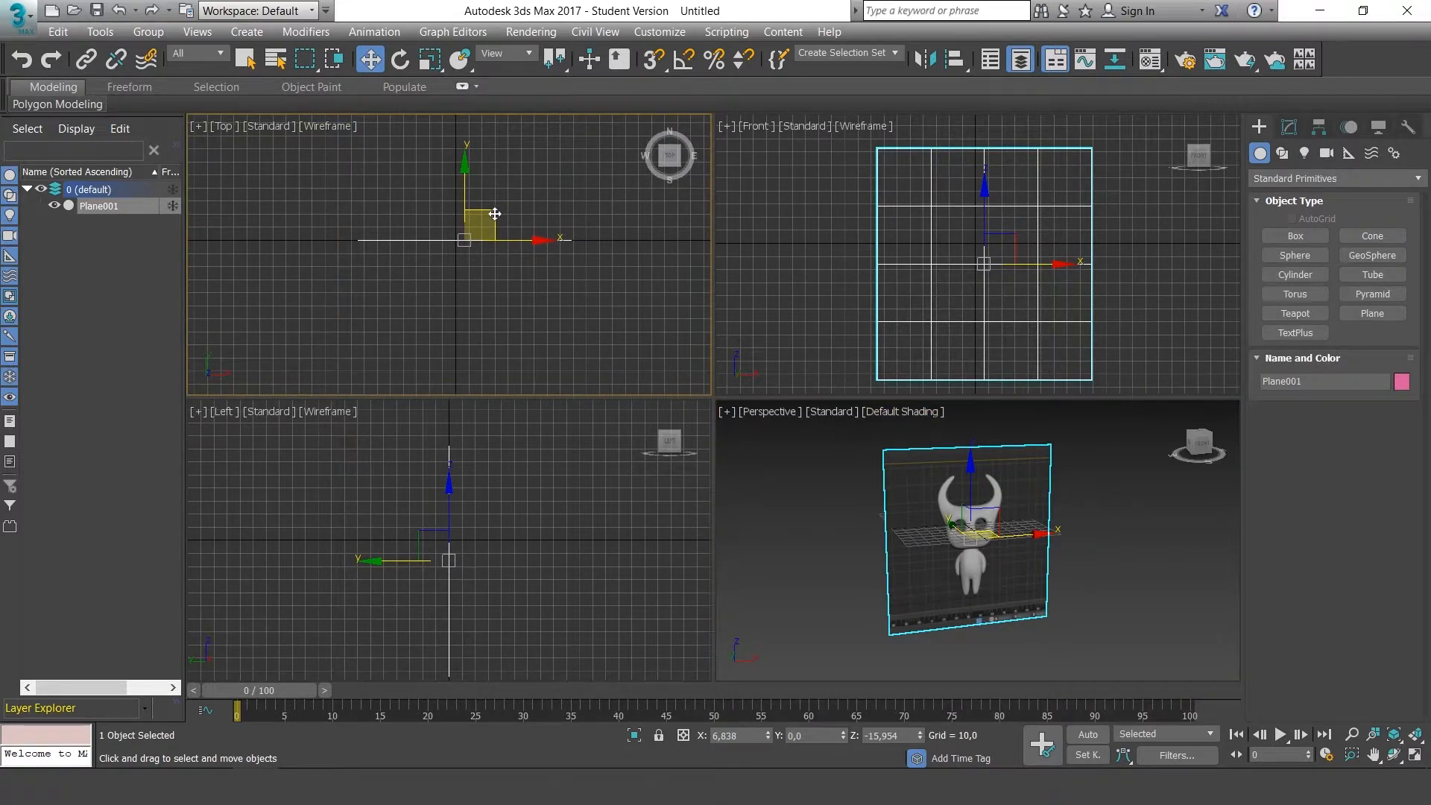
pyautogui.keyDown('shift'); pyautogui.moveTo(475, 209); pyautogui.dragTo(585, 246); pyautogui.keyUp('shift')
pyautogui.click(719, 469)
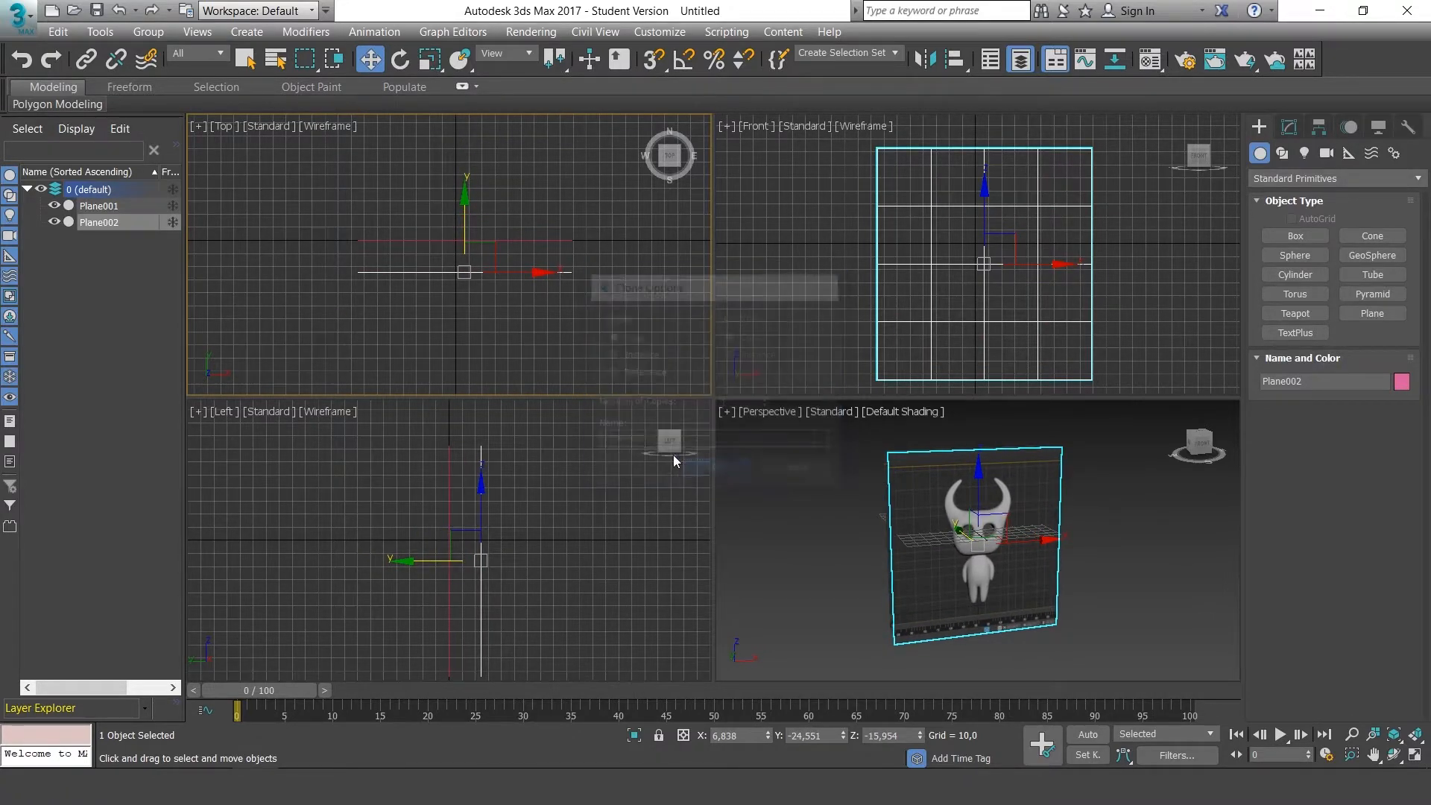
# With angle snap on, rotate the copied plane perpendicular to the front one and move it to about X 95.85, Y -75.29
pyautogui.click(683, 64)
pyautogui.click(400, 59)
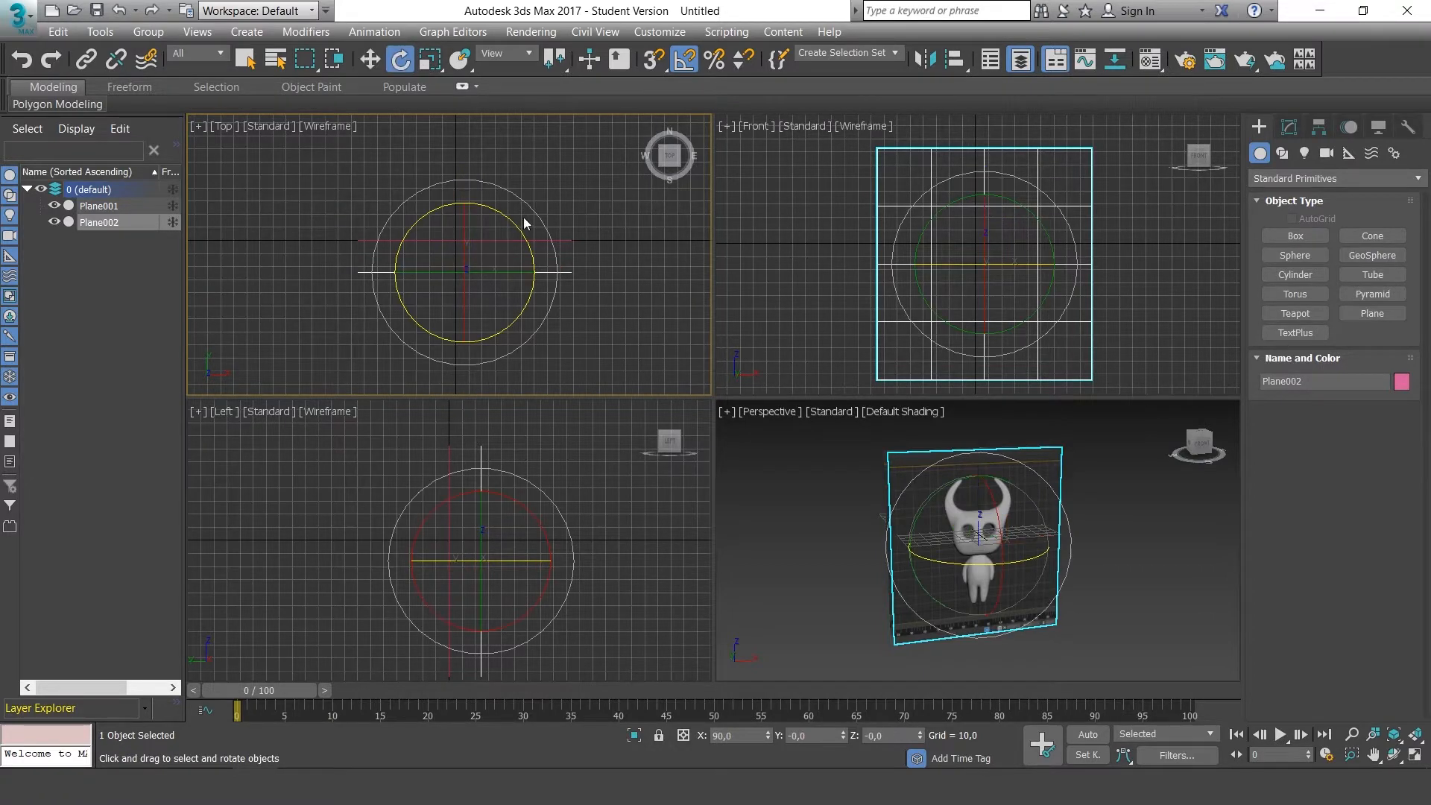
pyautogui.moveTo(498, 211); pyautogui.dragTo(609, 314)
pyautogui.click(369, 59)
pyautogui.moveTo(1097, 589)
pyautogui.keyDown('alt'); pyautogui.mouseDown(button='middle')
pyautogui.moveTo(1176, 587)
pyautogui.moveTo(1088, 590)
pyautogui.moveTo(1113, 589)
pyautogui.mouseUp(button='middle'); pyautogui.keyUp('alt')
pyautogui.hotkey('alt', 'w')
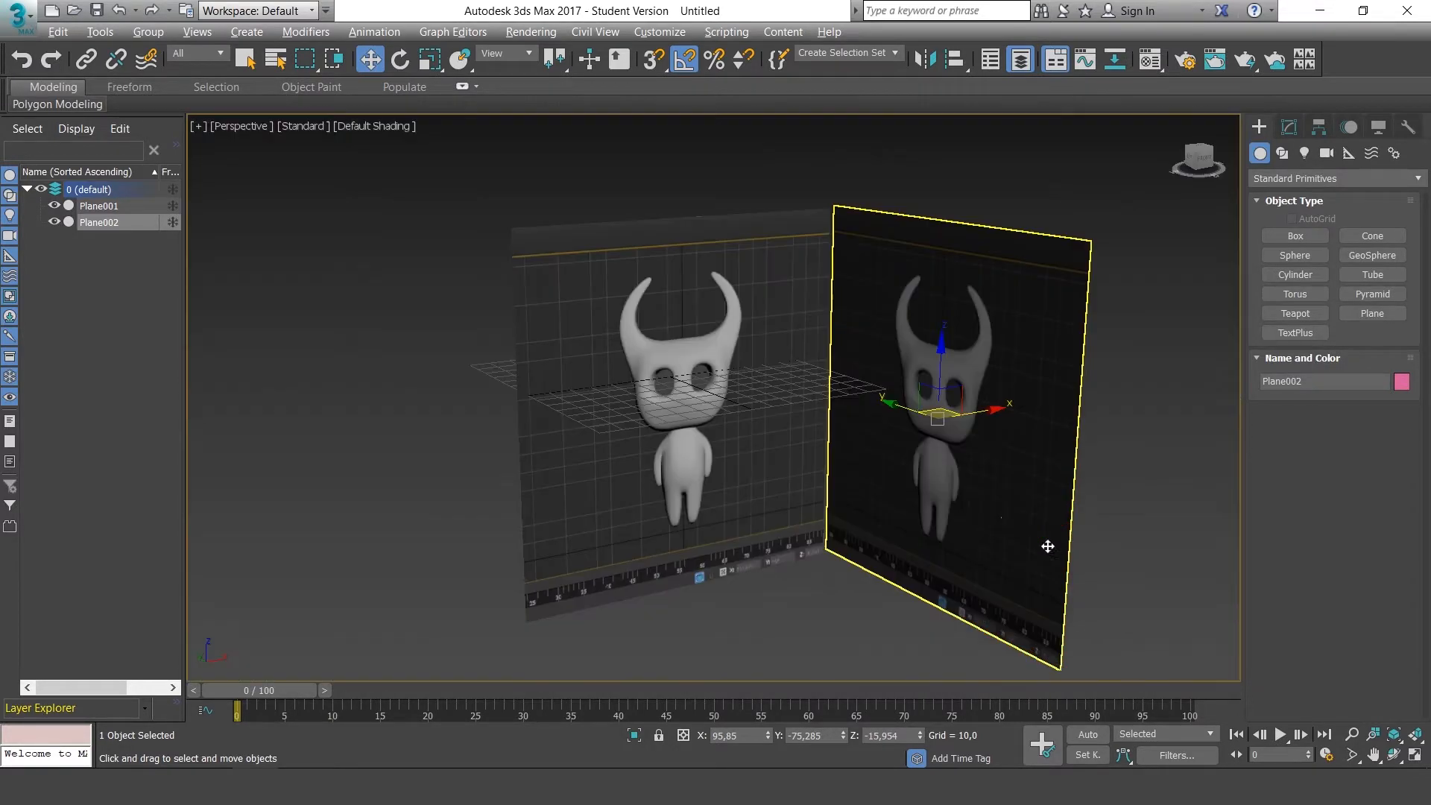
pyautogui.keyDown('alt'); pyautogui.moveTo(1009, 517); pyautogui.dragTo(1160, 502, button='middle'); pyautogui.keyUp('alt')
pyautogui.click(1141, 502)
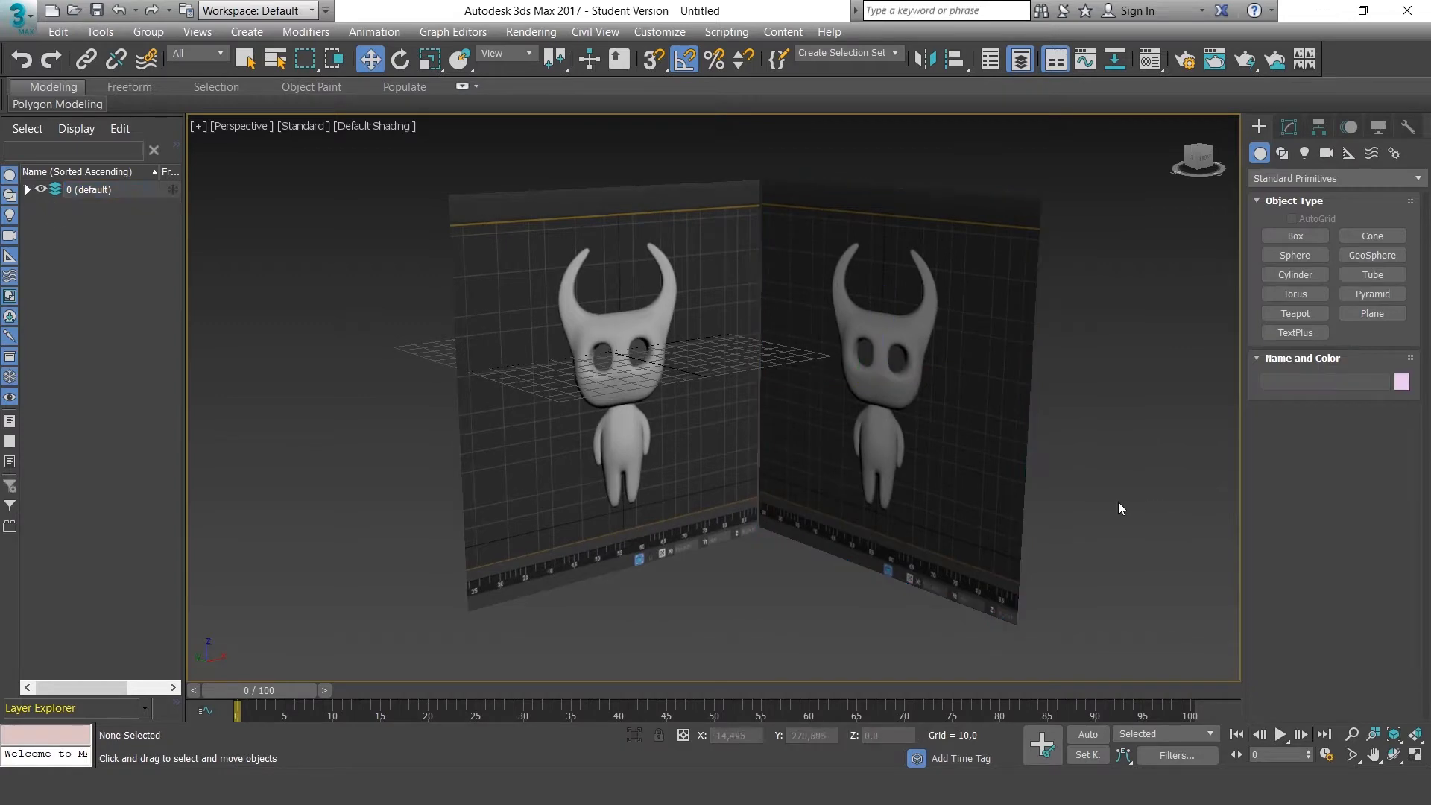
# Apply the PLANE_SIDE material to the perpendicular plane, show its texture in the viewport and close the Material Editor
pyautogui.press('m')
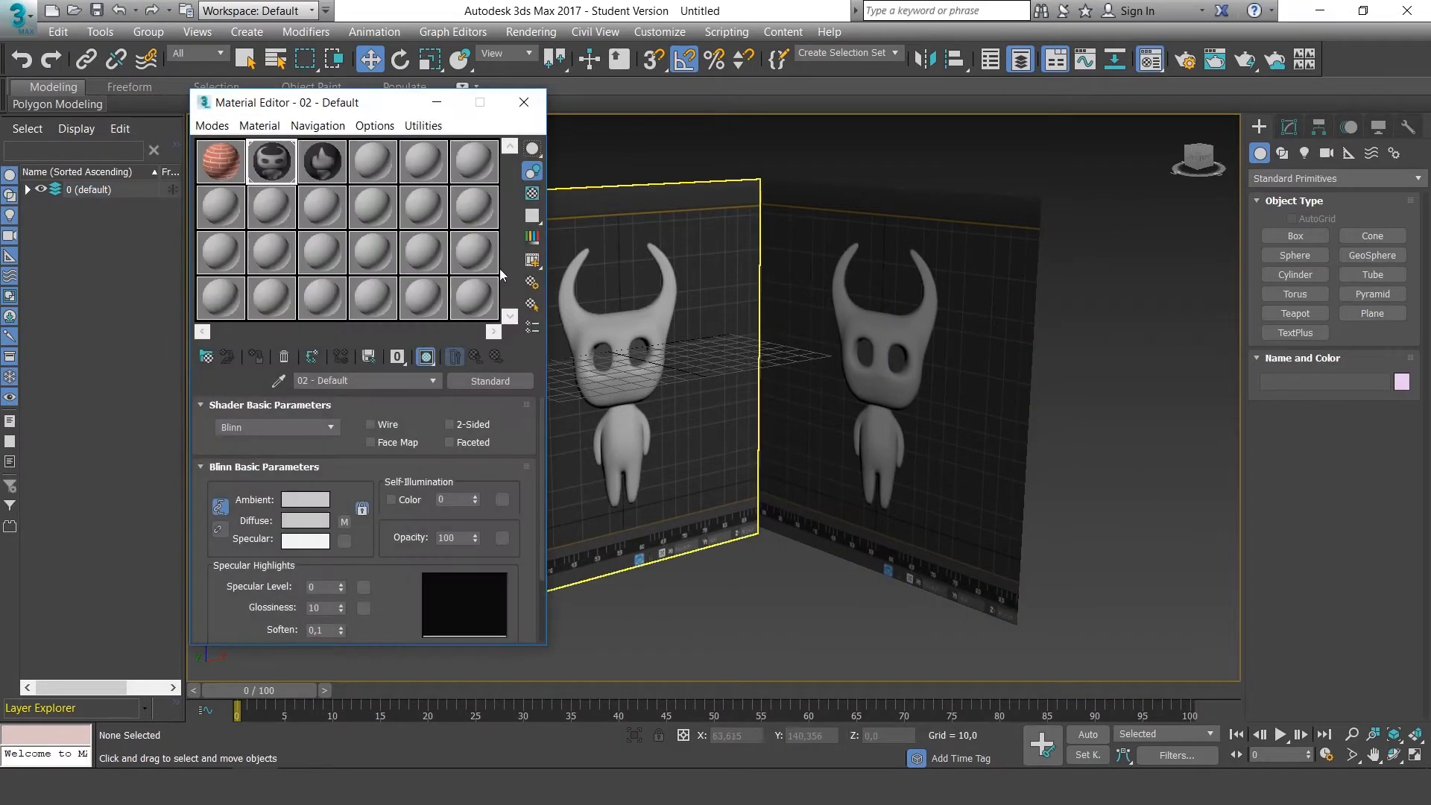
pyautogui.click(991, 337)
pyautogui.click(324, 164)
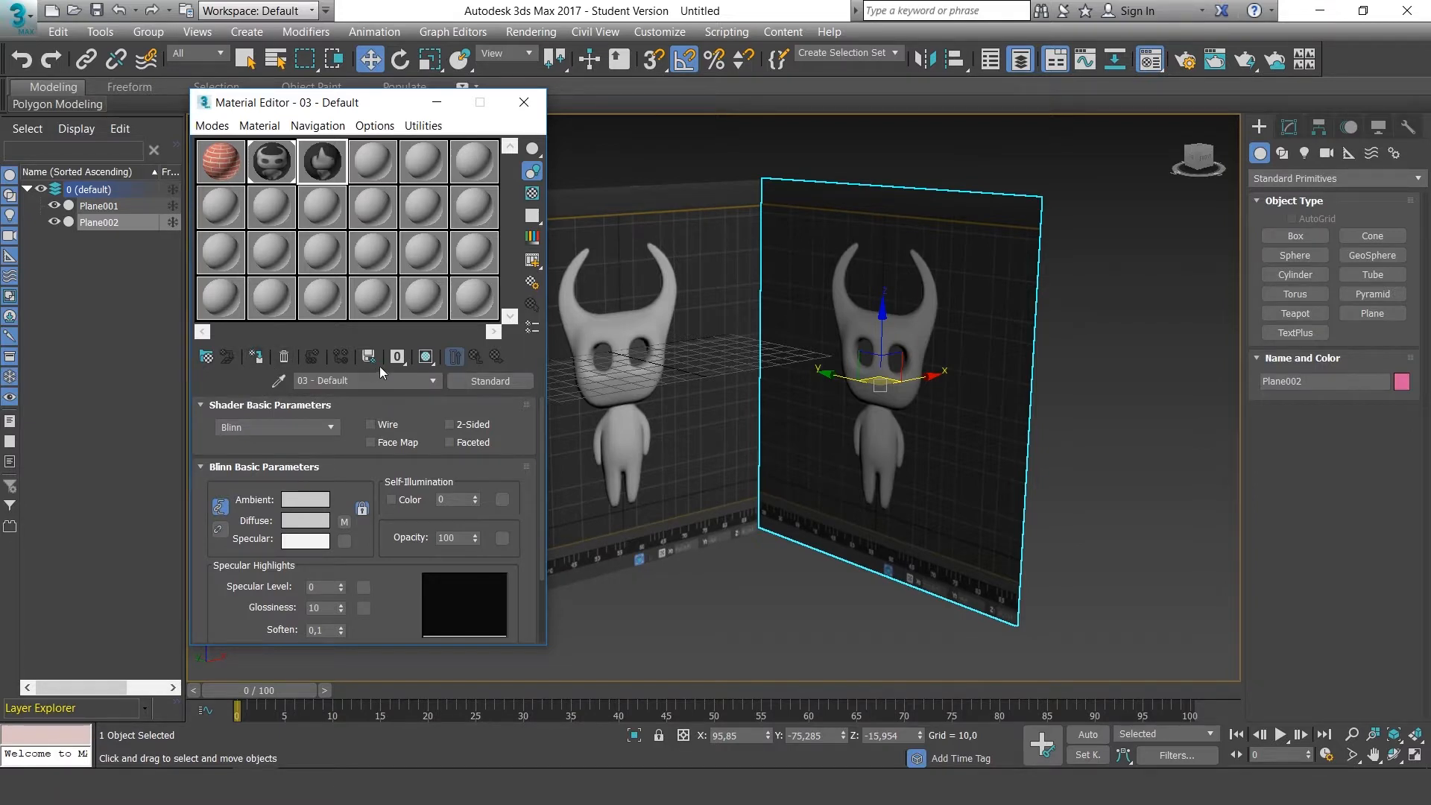
pyautogui.click(257, 359)
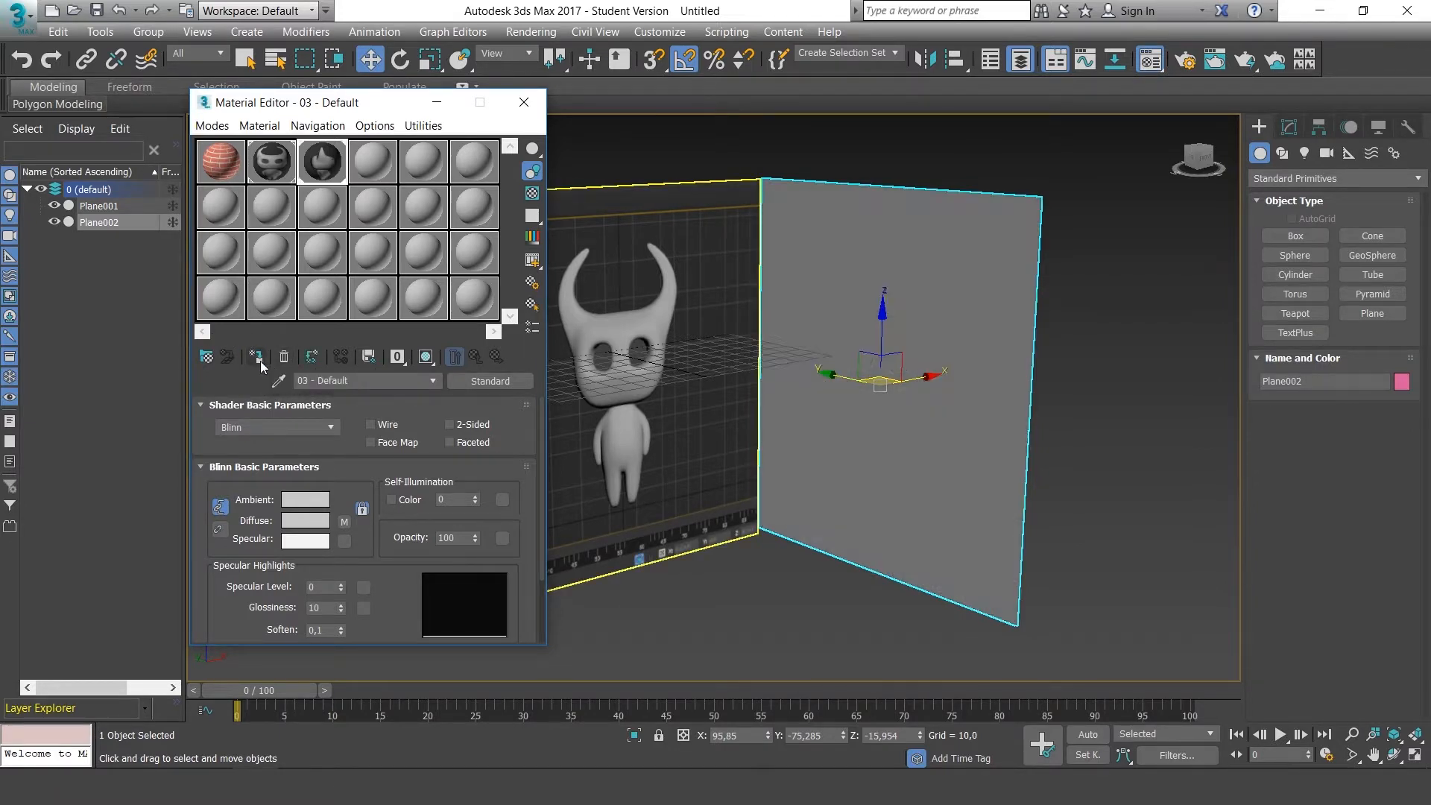
pyautogui.click(431, 363)
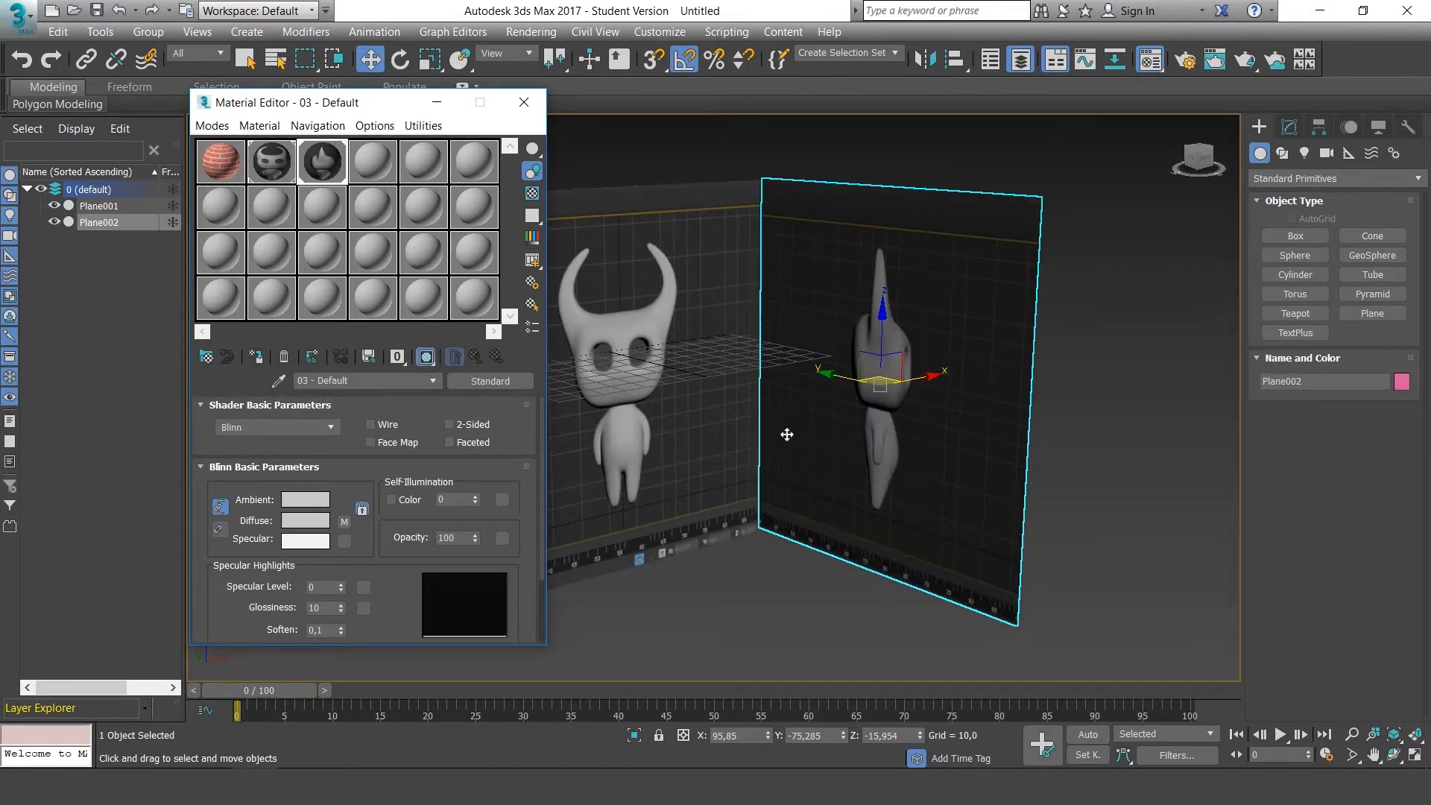
pyautogui.moveTo(783, 431)
pyautogui.keyDown('alt'); pyautogui.mouseDown(button='middle')
pyautogui.moveTo(847, 441)
pyautogui.moveTo(812, 458)
pyautogui.mouseUp(button='middle'); pyautogui.keyUp('alt')
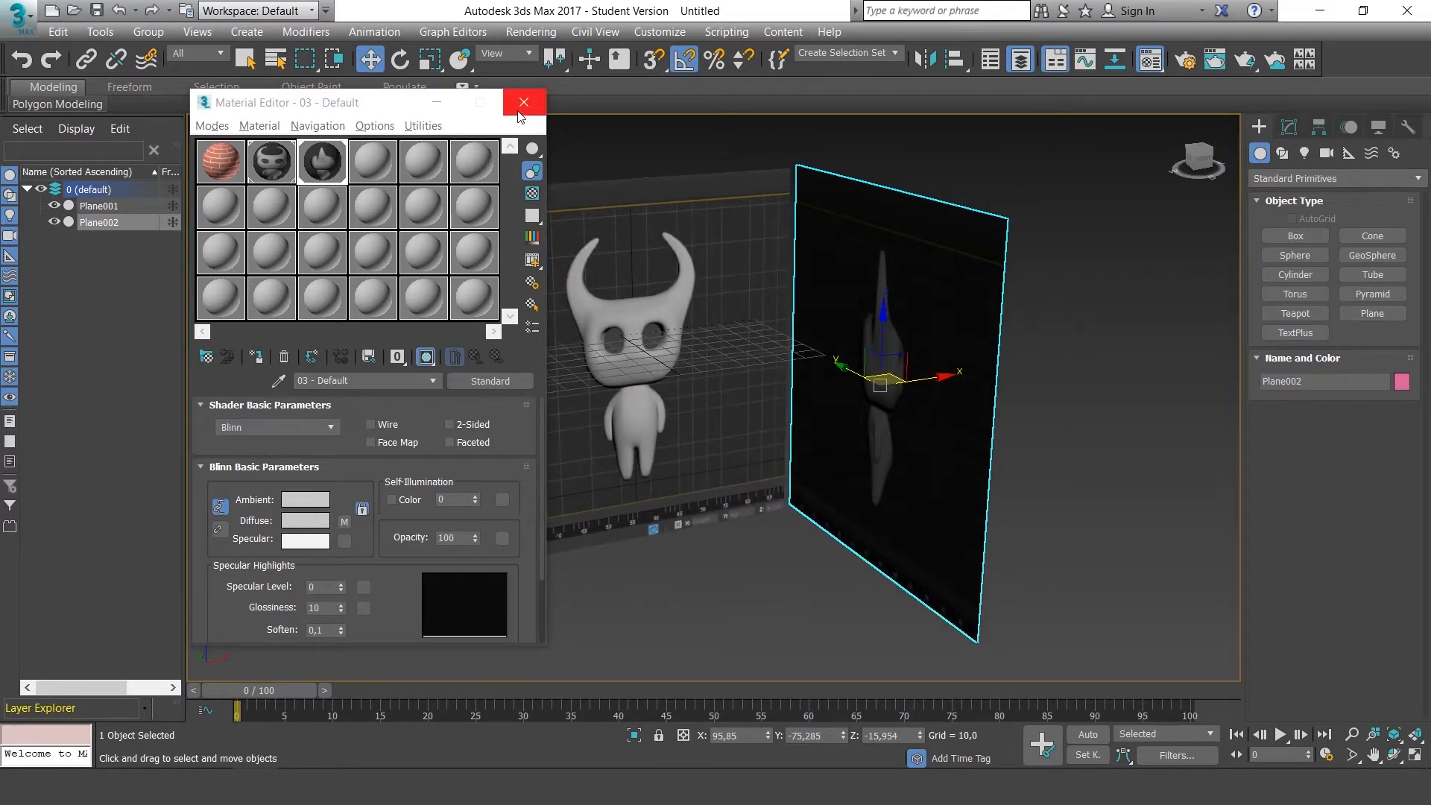
pyautogui.click(527, 114)
# Add a UVW Map modifier to the front reference plane
pyautogui.moveTo(693, 395); pyautogui.dragTo(717, 288, button='middle')
pyautogui.click(716, 288)
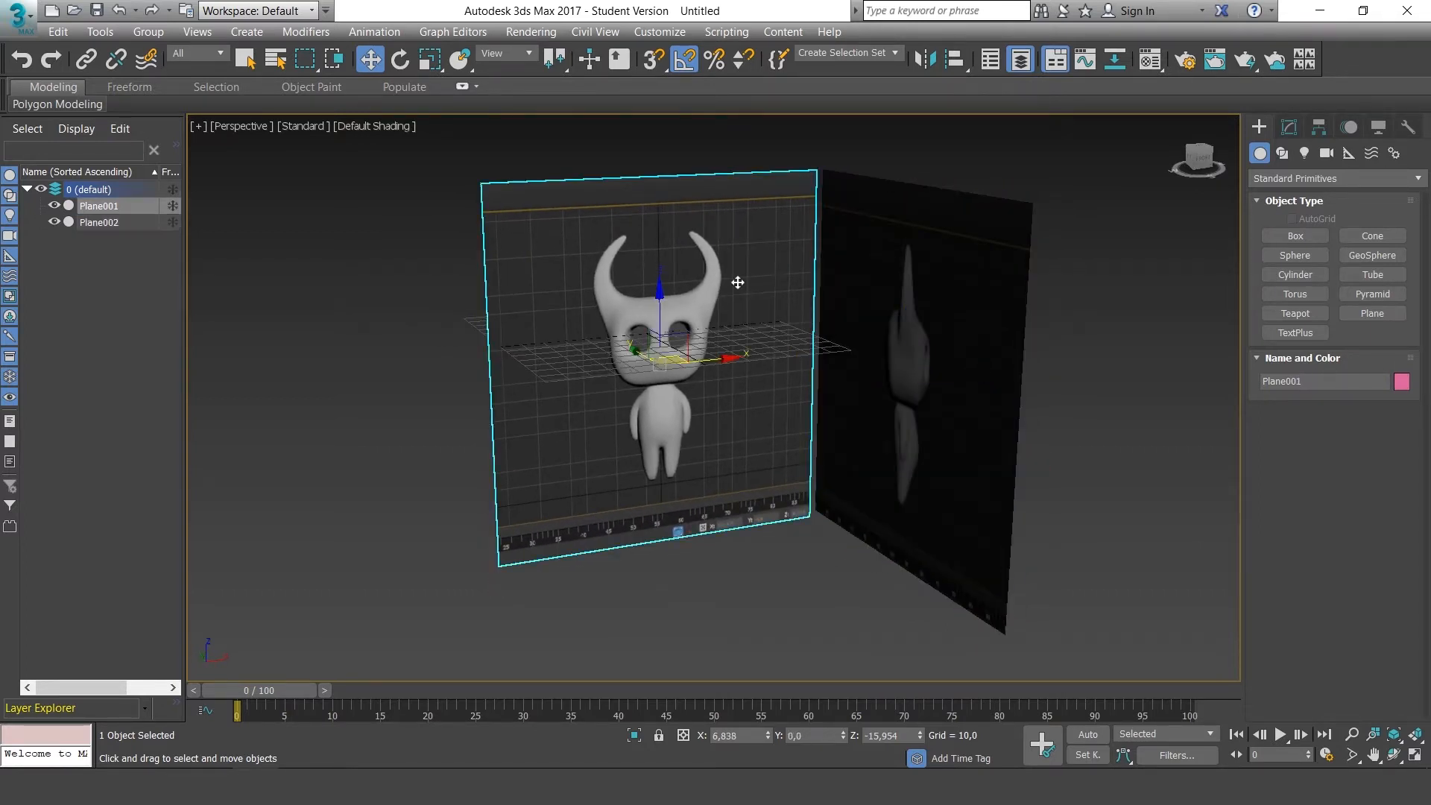
pyautogui.click(853, 268)
pyautogui.click(728, 268)
pyautogui.click(1289, 127)
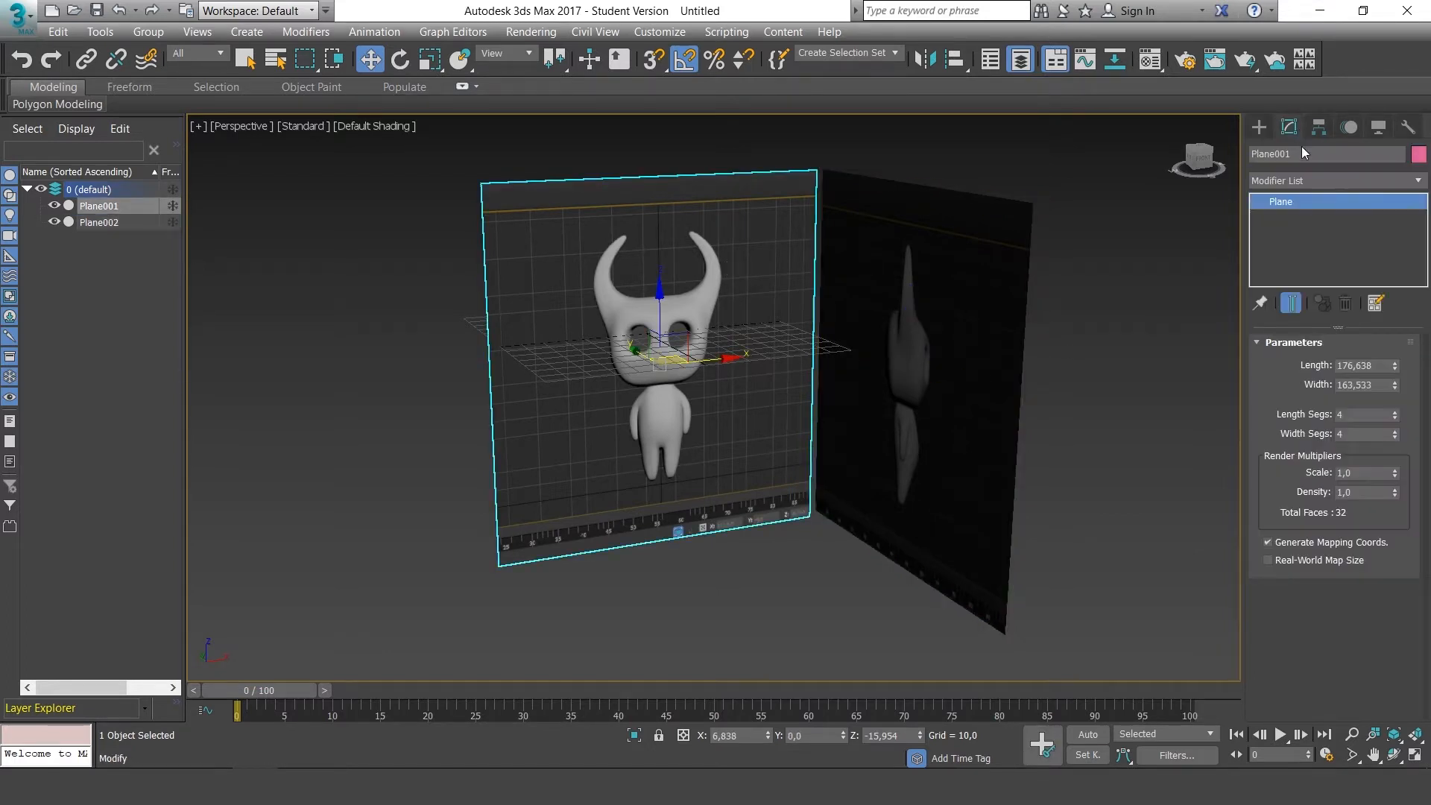
pyautogui.click(1334, 179)
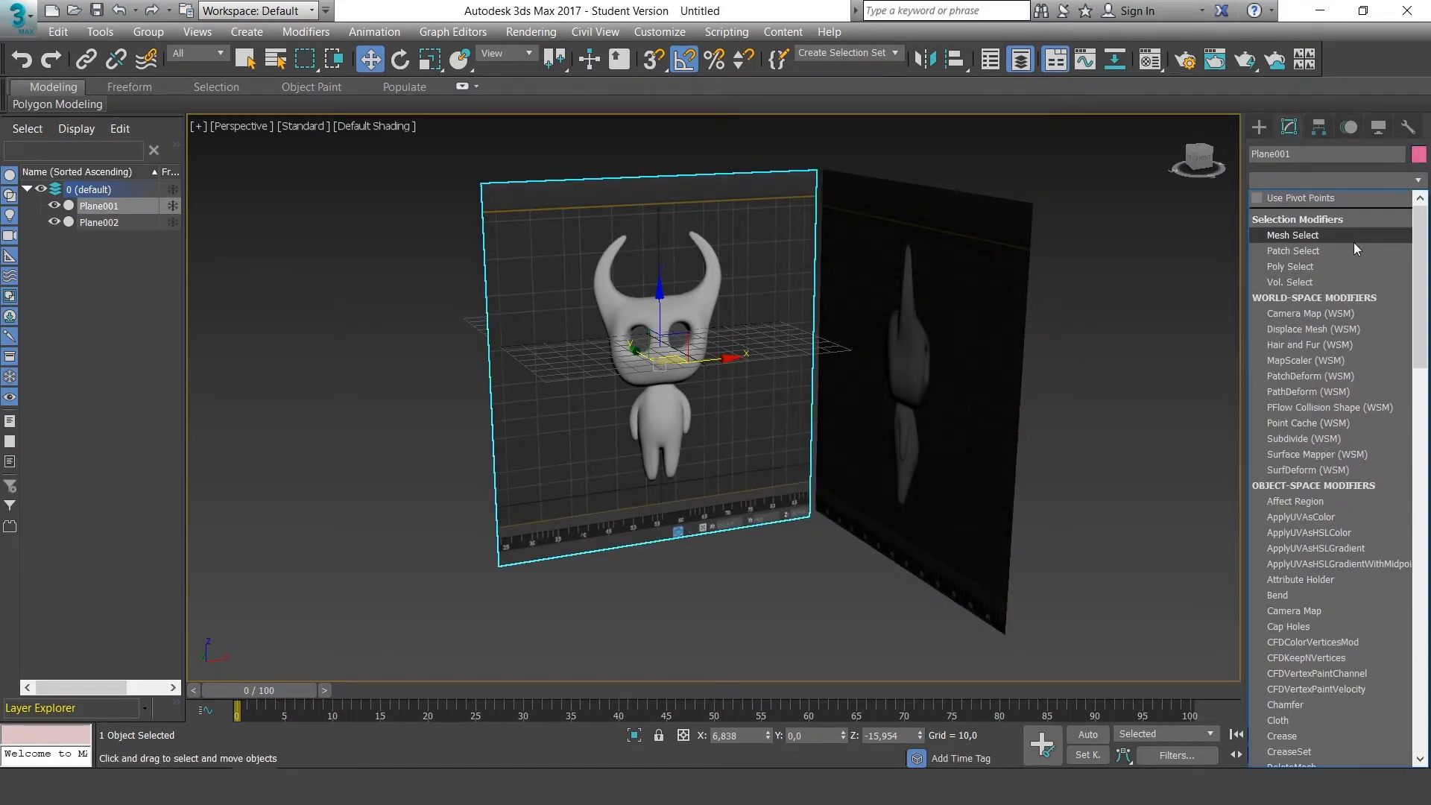
pyautogui.scroll(-20, 1354, 243)
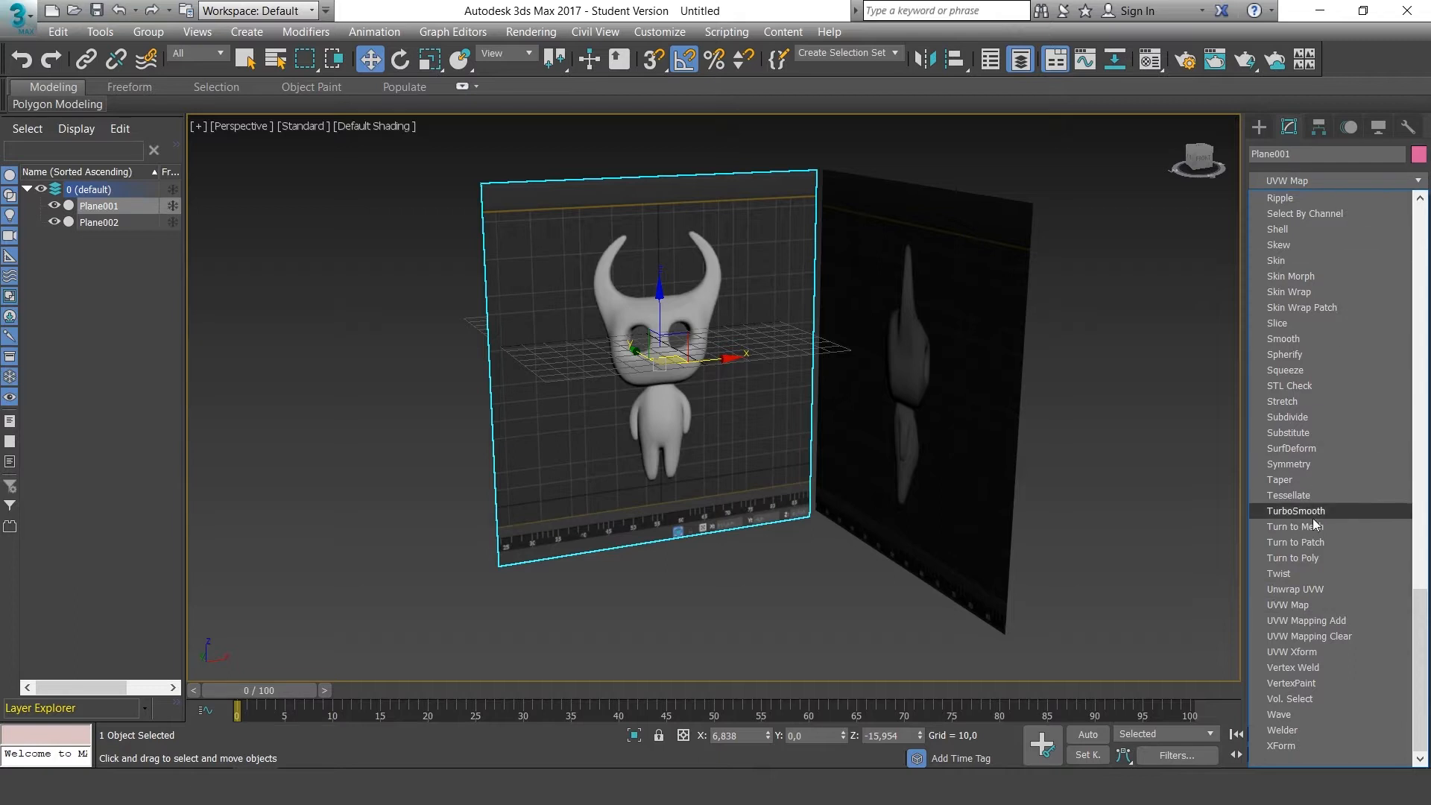
pyautogui.click(1300, 604)
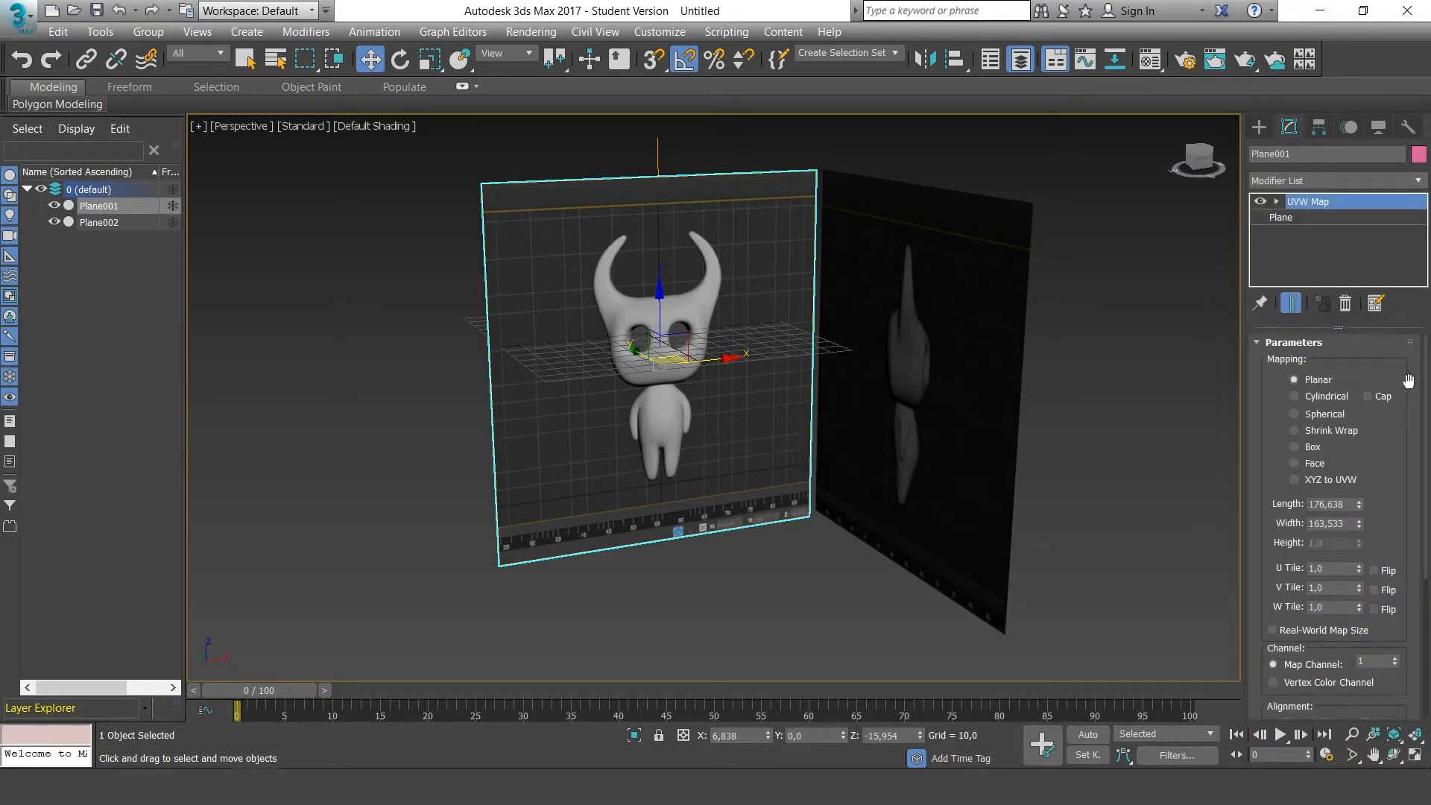
# Fit the front plane's UVW mapping to the proportions of the PLANE_FRONT image with Bitmap Fit
pyautogui.moveTo(1425, 367); pyautogui.dragTo(1411, 490)
pyautogui.moveTo(1062, 362)
pyautogui.keyDown('alt'); pyautogui.mouseDown(button='middle')
pyautogui.moveTo(1121, 368)
pyautogui.moveTo(1086, 360)
pyautogui.mouseUp(button='middle'); pyautogui.keyUp('alt')
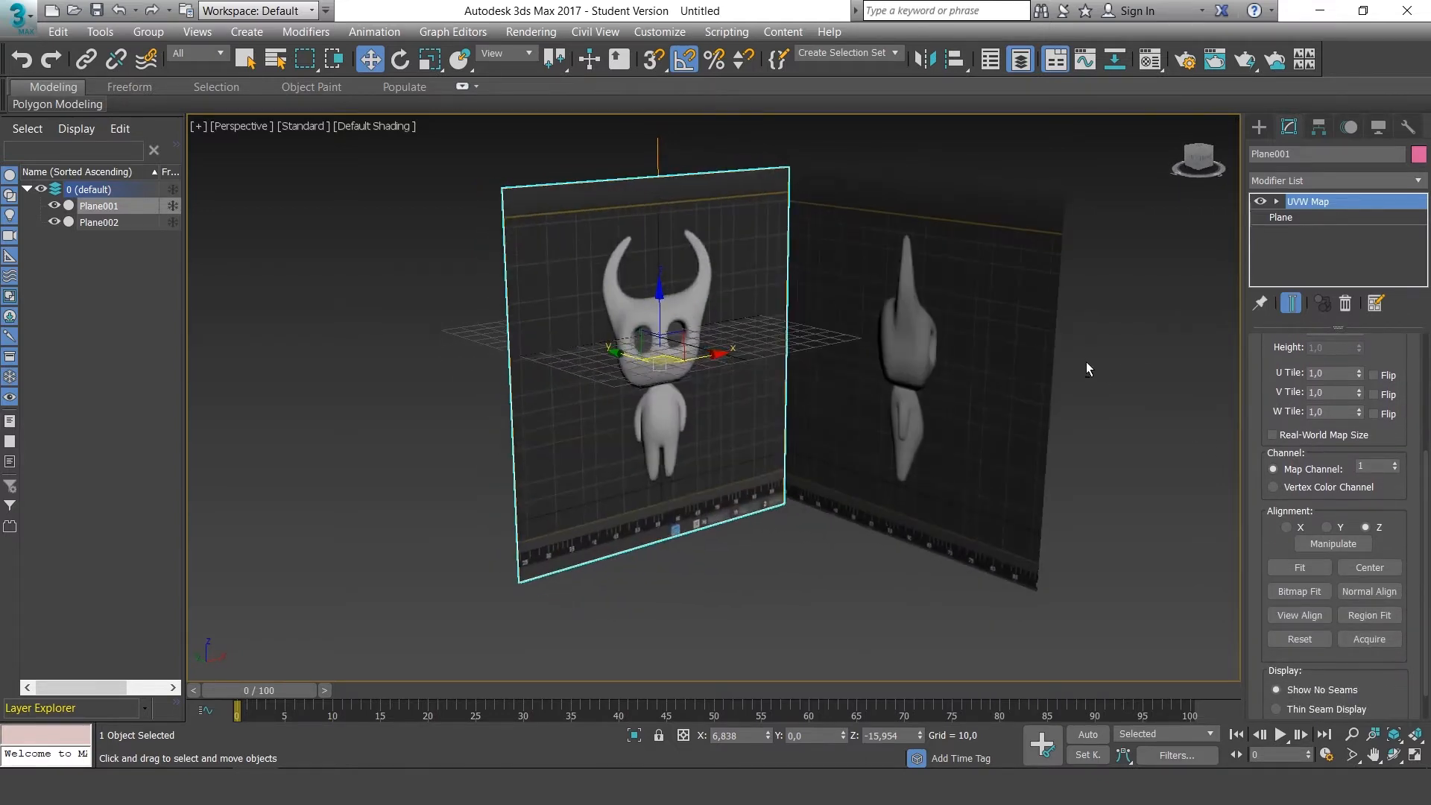
pyautogui.click(1308, 597)
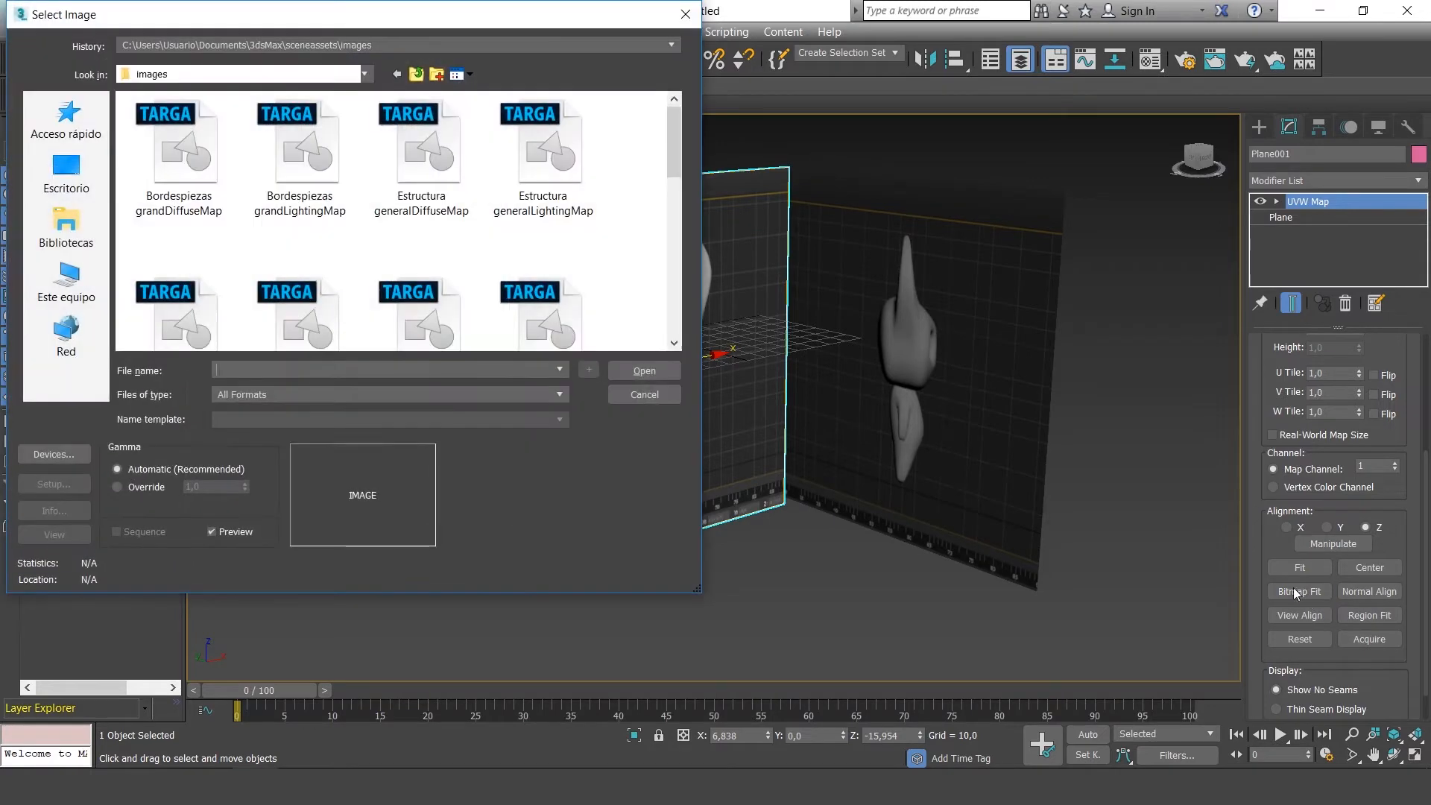
pyautogui.moveTo(674, 127); pyautogui.dragTo(671, 259)
pyautogui.click(166, 210)
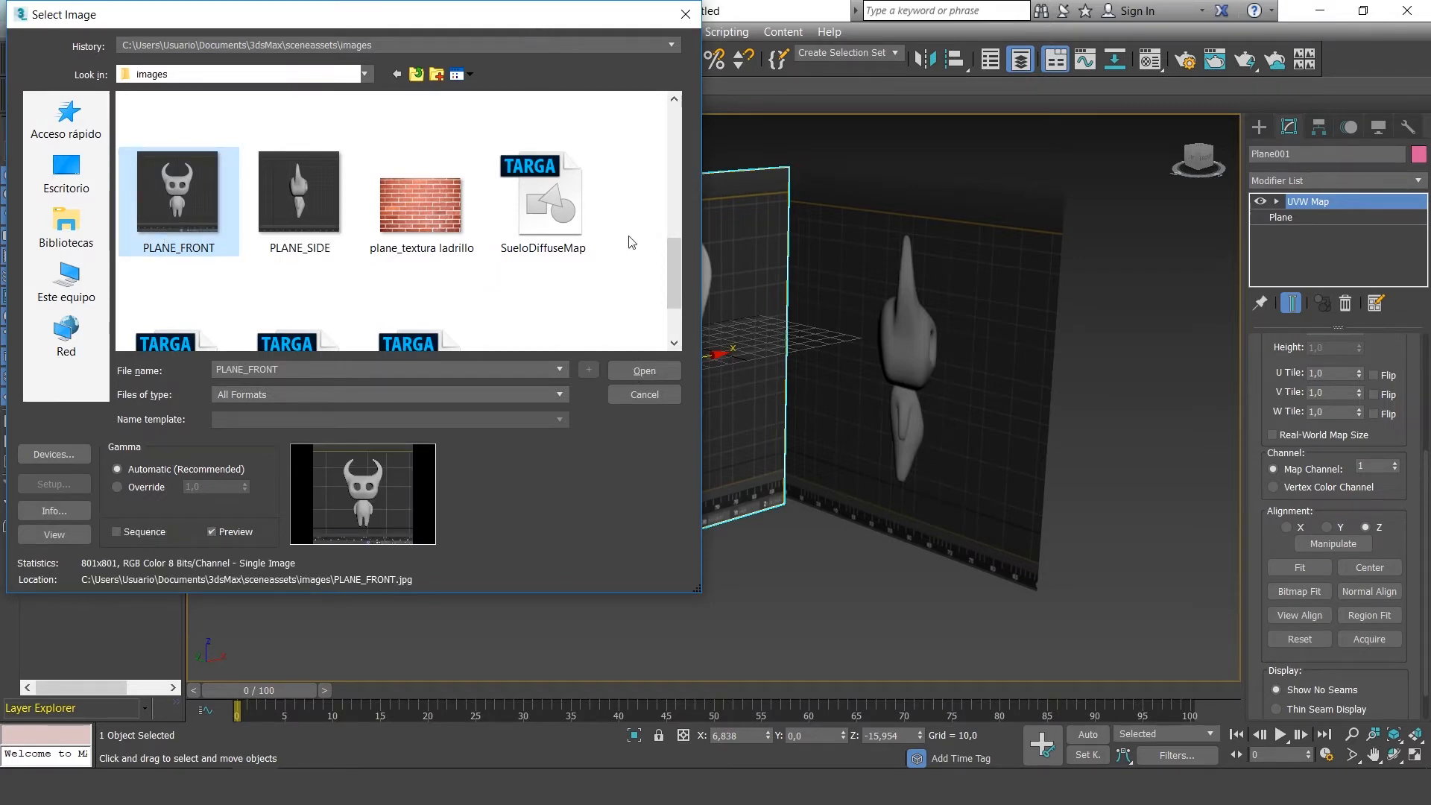
pyautogui.click(647, 371)
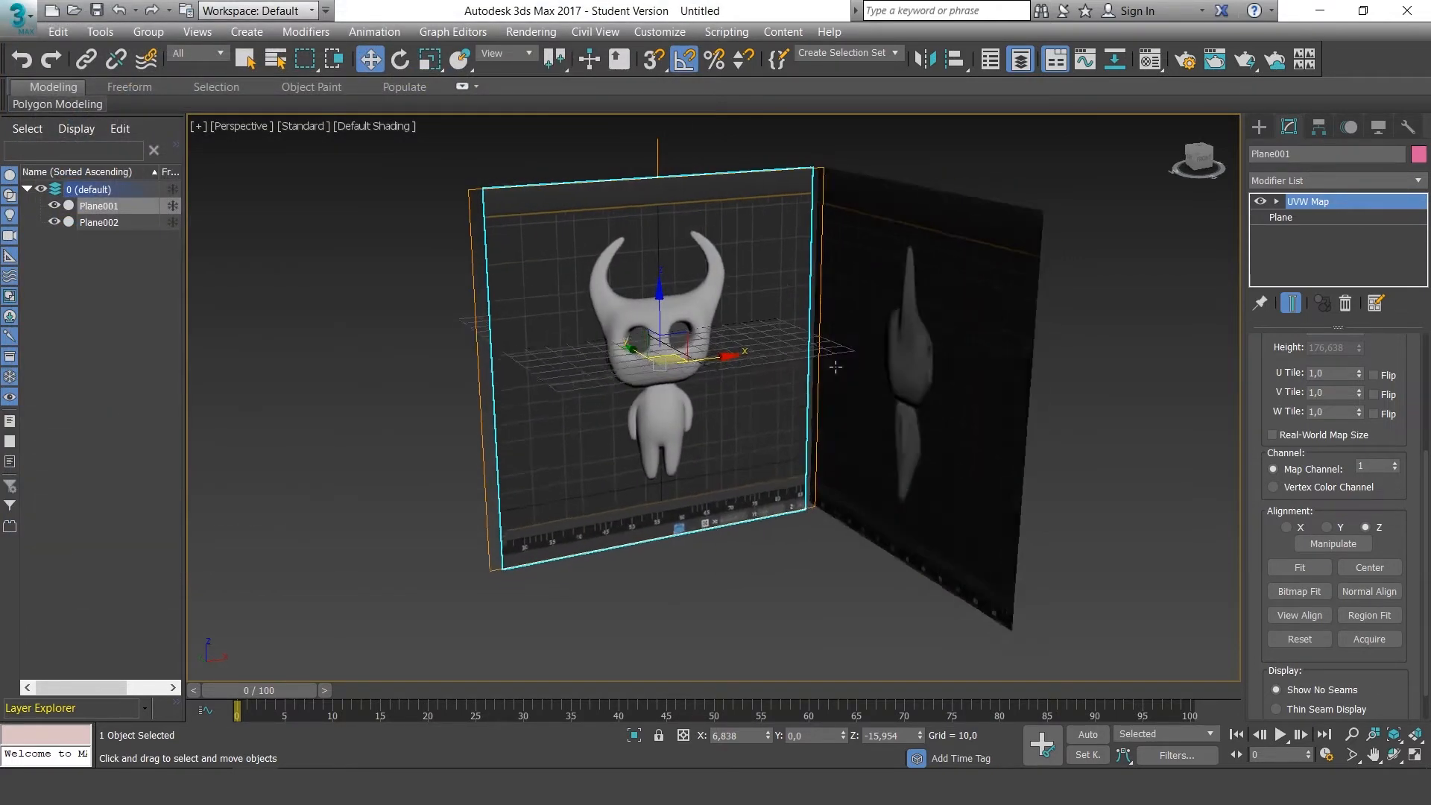
# Add a UVW Map modifier to the side reference plane
pyautogui.keyDown('alt'); pyautogui.moveTo(835, 367); pyautogui.dragTo(933, 319, button='middle'); pyautogui.keyUp('alt')
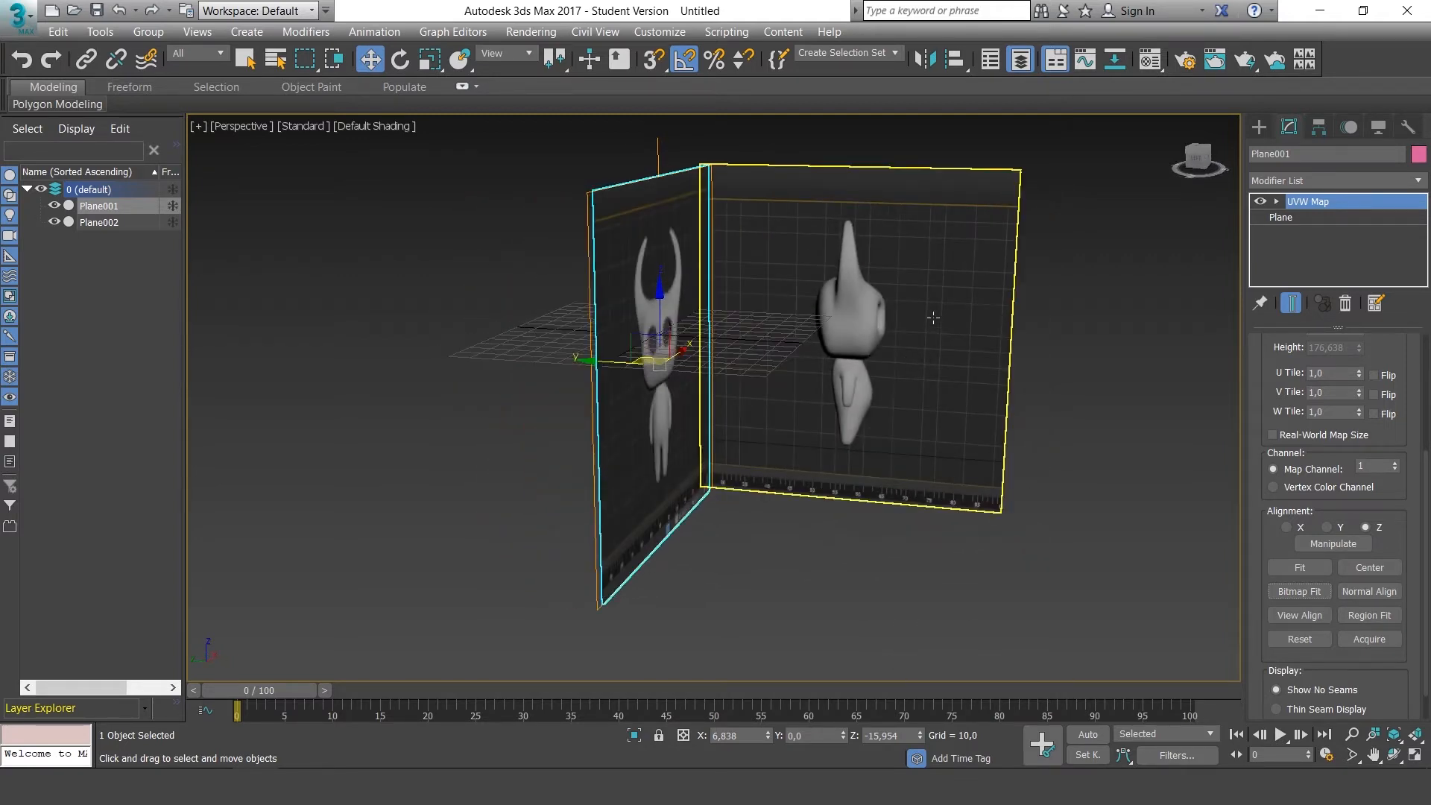
pyautogui.click(933, 318)
pyautogui.click(1419, 184)
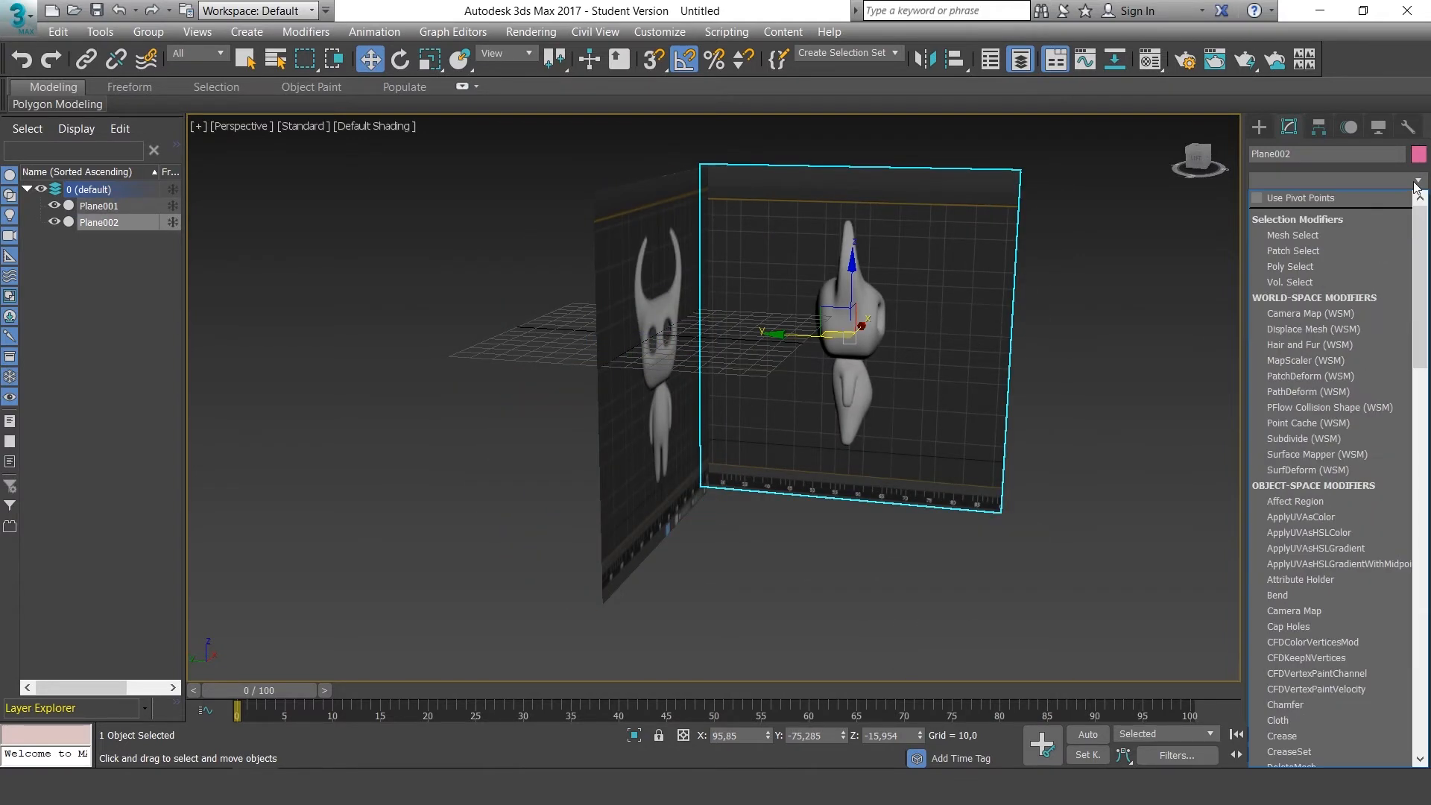
pyautogui.scroll(-10, 1348, 501)
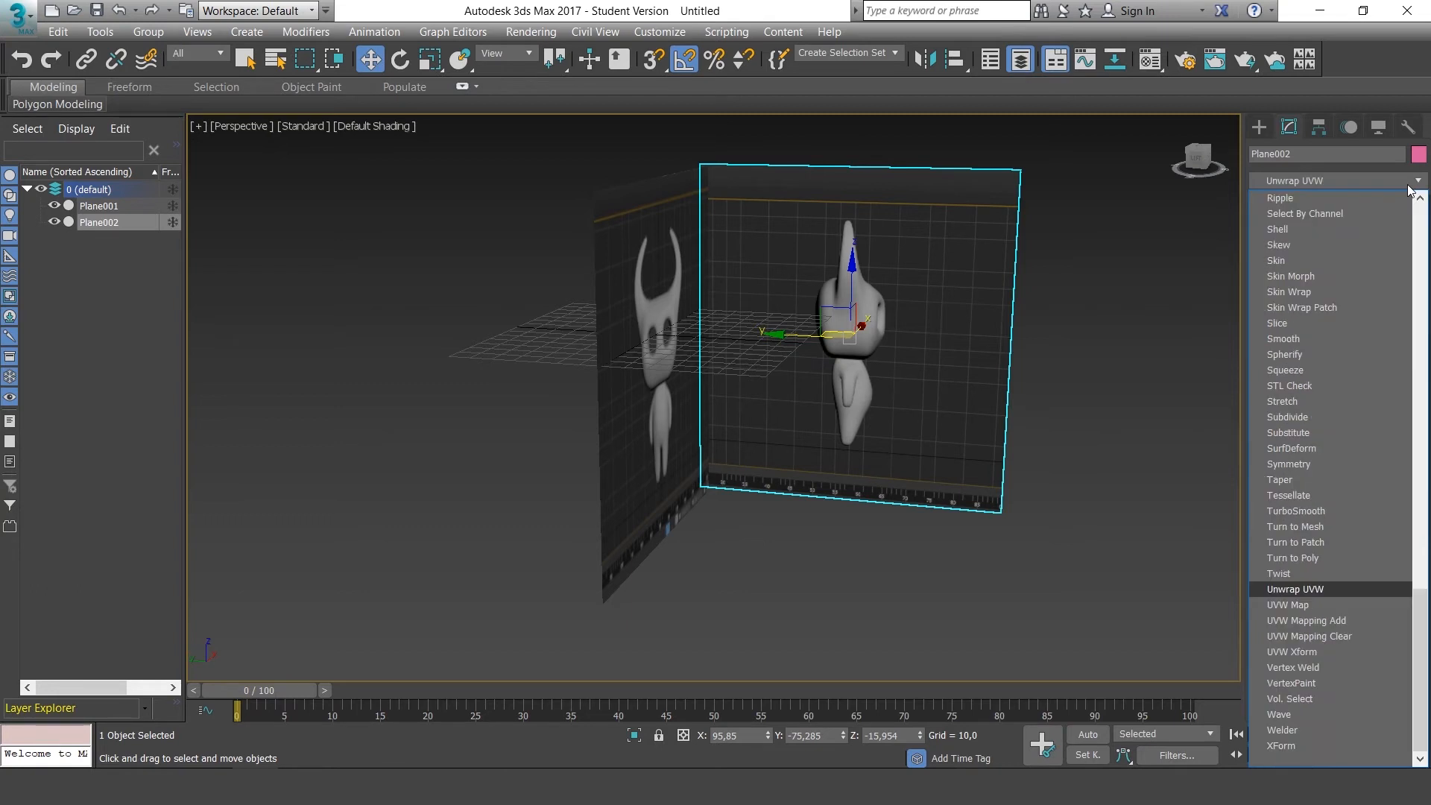
pyautogui.click(1327, 603)
pyautogui.click(1361, 266)
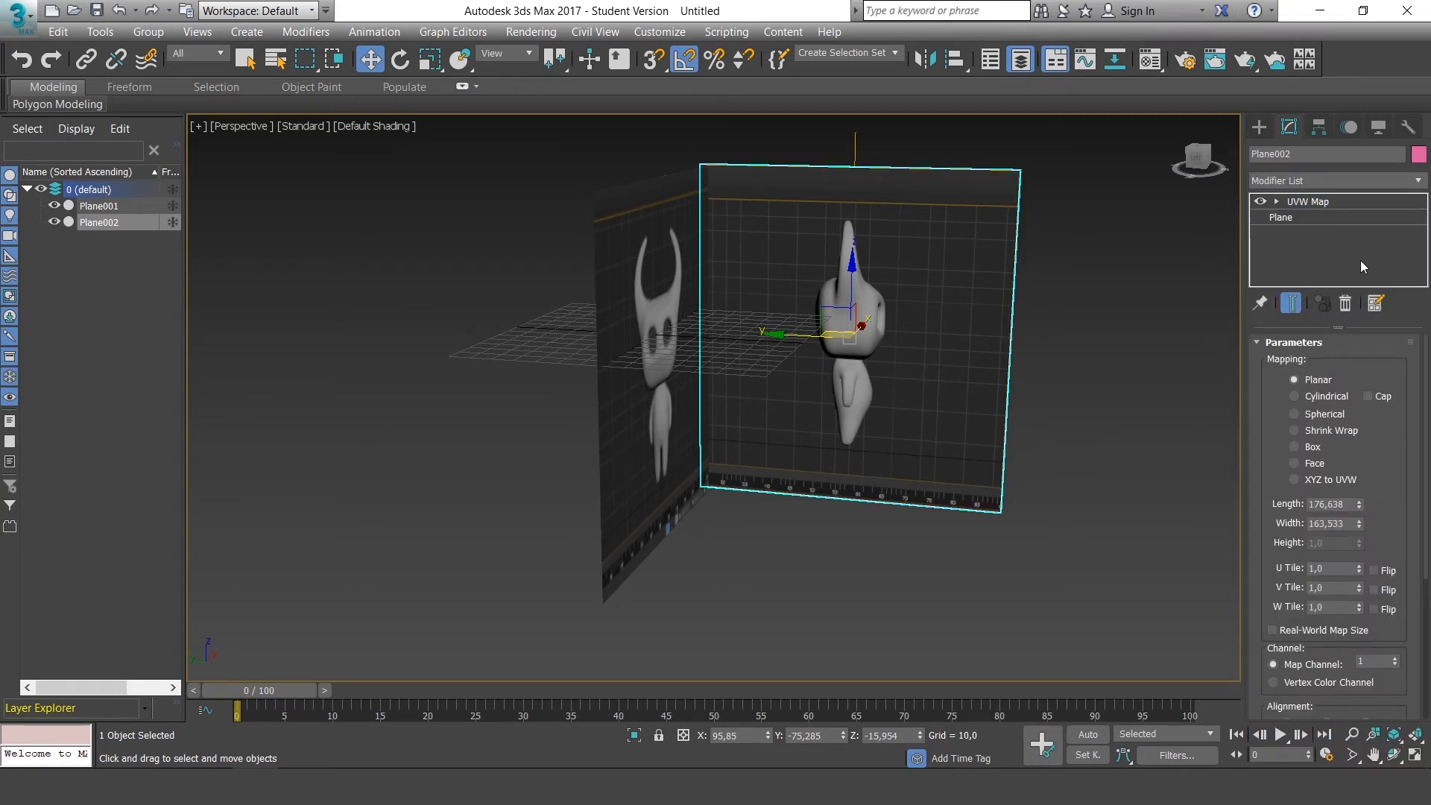
# Fit the side plane's UVW mapping to the proportions of the PLANE_SIDE image with Bitmap Fit
pyautogui.moveTo(1425, 420); pyautogui.dragTo(1426, 518)
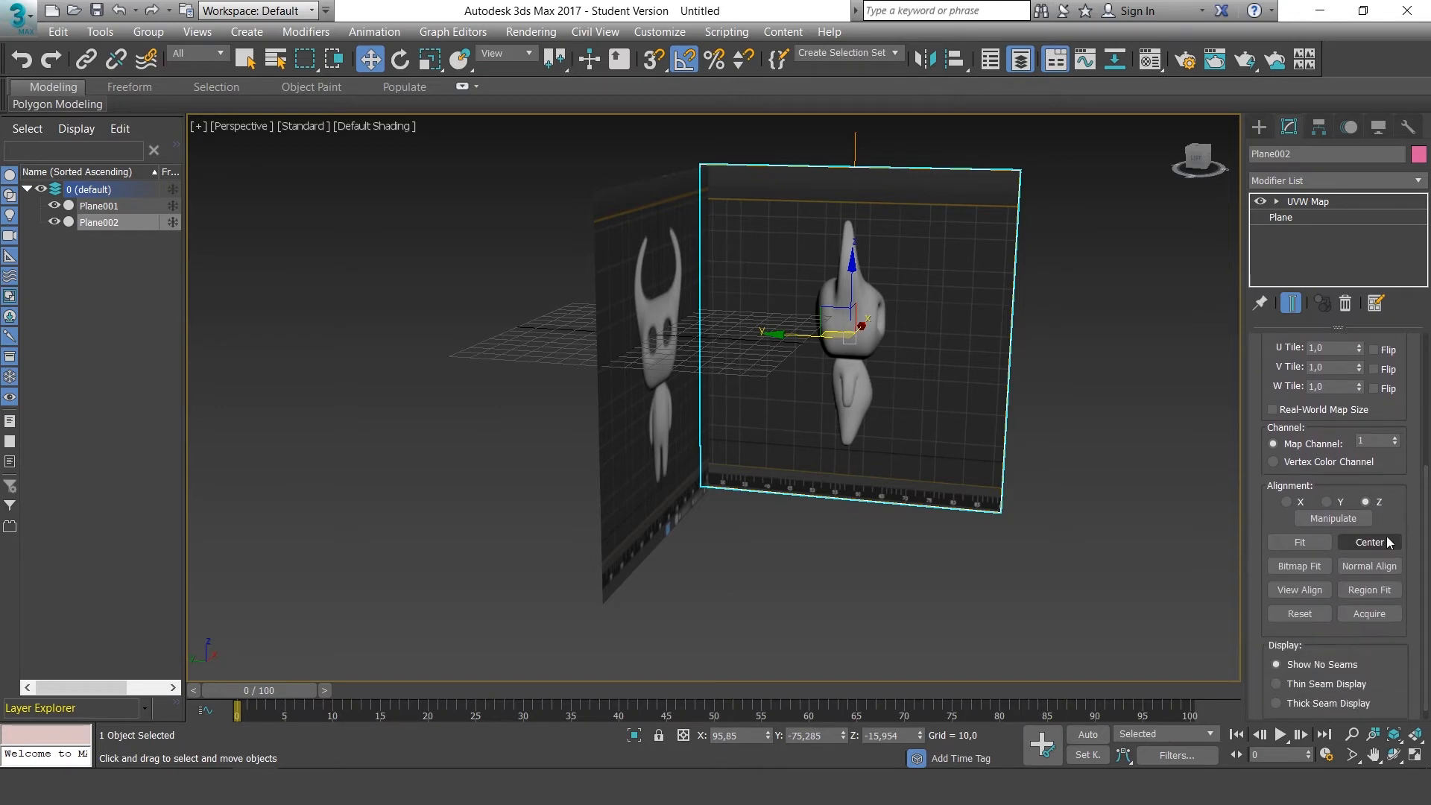
pyautogui.click(1313, 568)
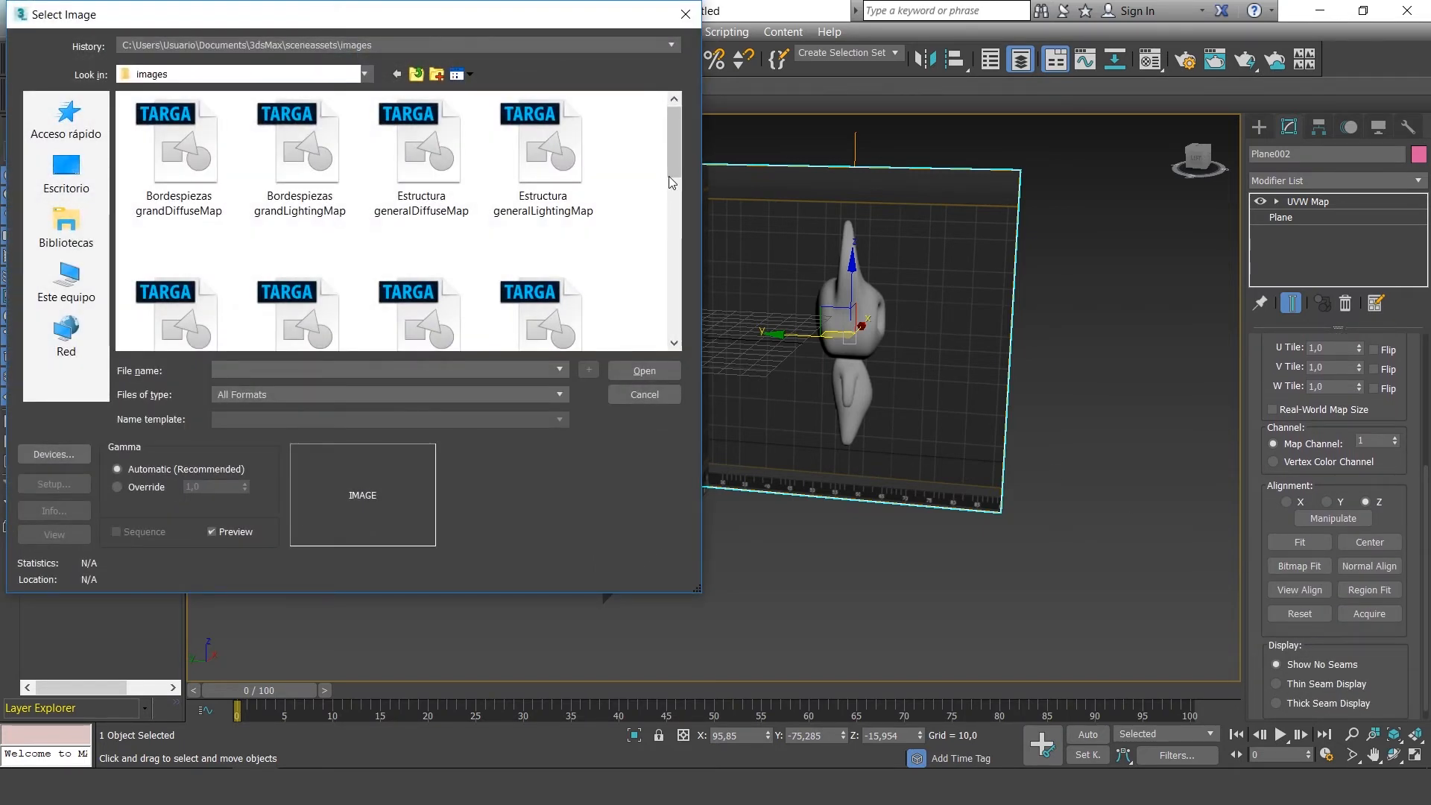
pyautogui.moveTo(668, 176); pyautogui.dragTo(674, 298)
pyautogui.click(300, 223)
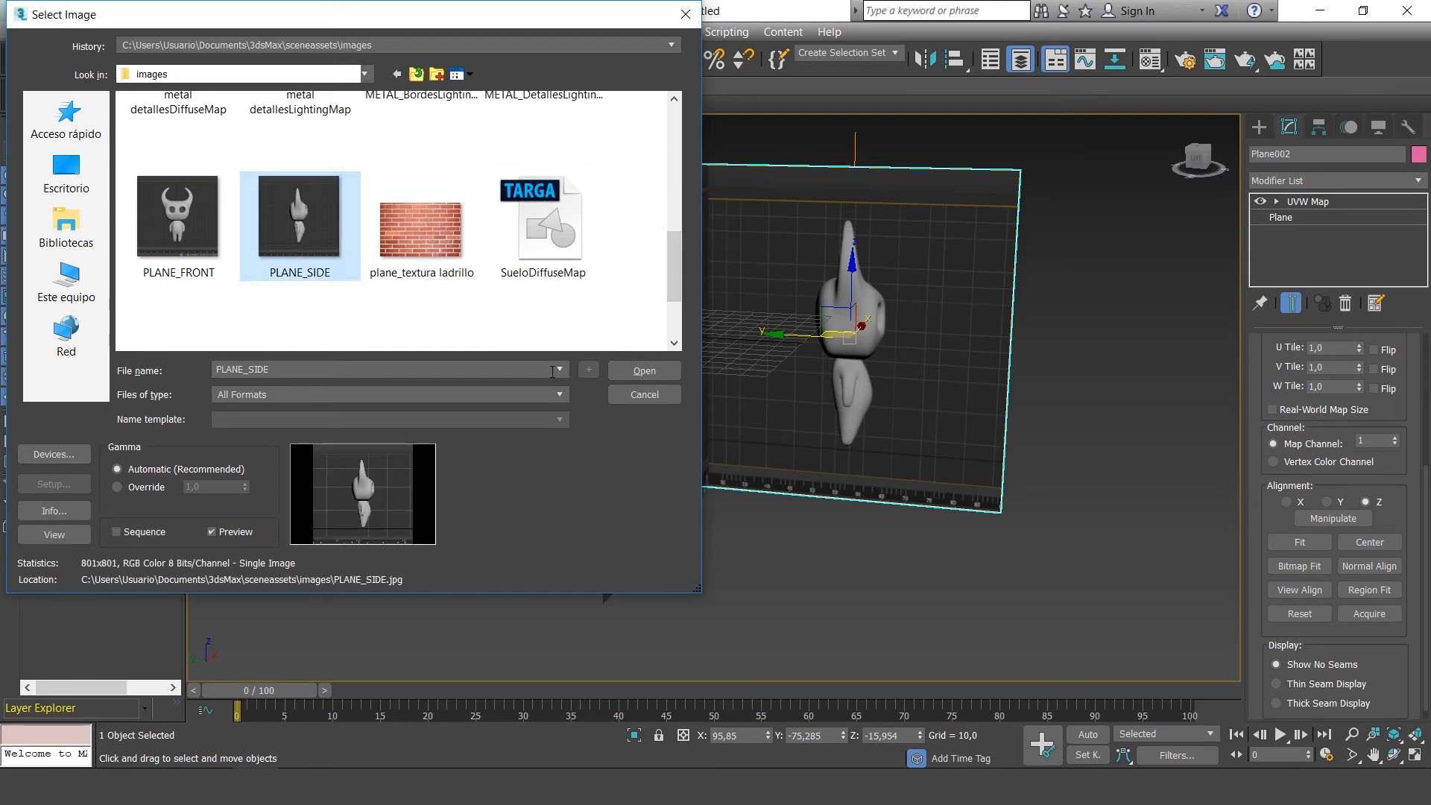
pyautogui.click(644, 370)
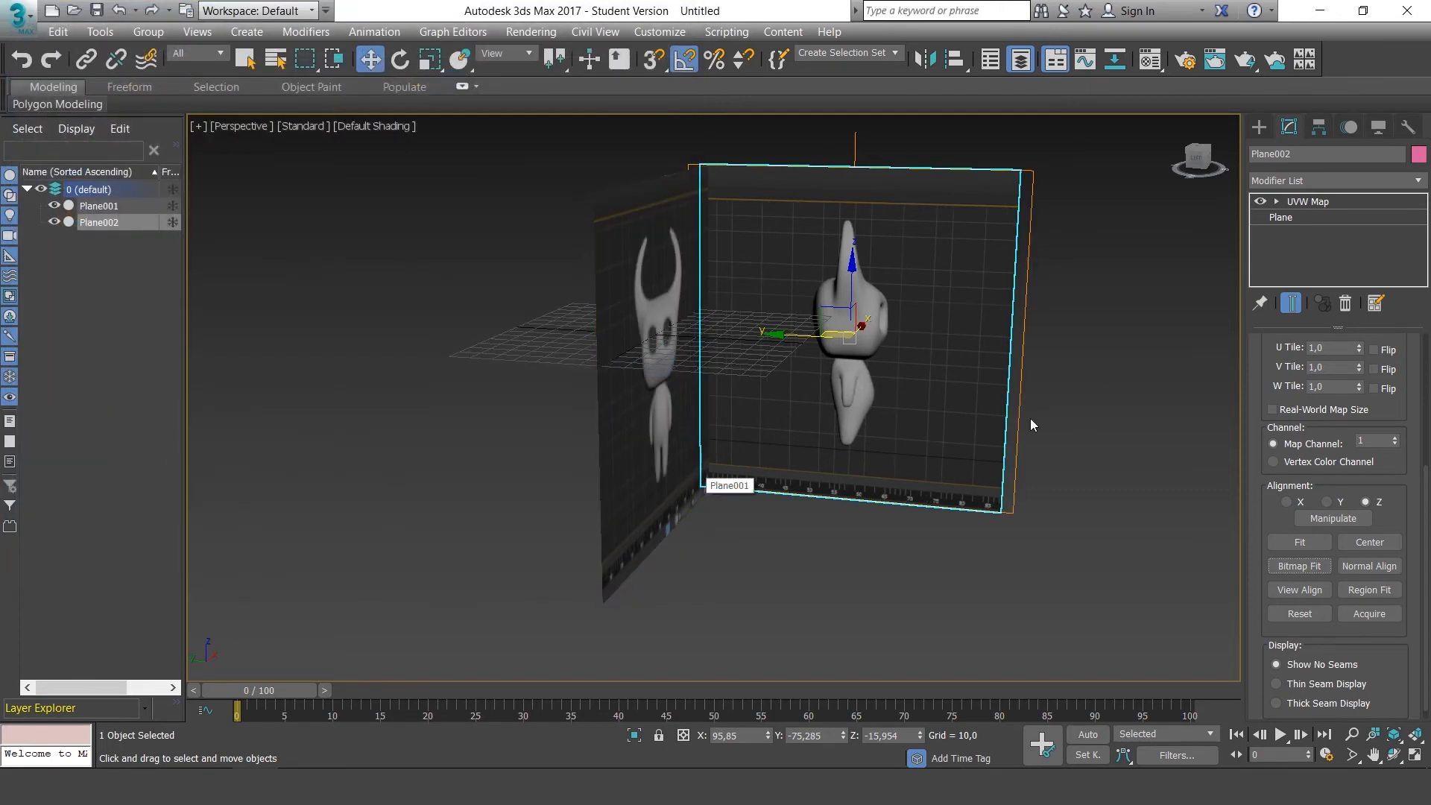
# Select both reference planes and raise them together until the character's feet stand on the grid, then deselect them
pyautogui.click(1106, 370)
pyautogui.keyDown('alt'); pyautogui.moveTo(1102, 397); pyautogui.dragTo(1033, 398, button='middle'); pyautogui.keyUp('alt')
pyautogui.moveTo(1153, 507); pyautogui.dragTo(957, 343)
pyautogui.keyDown('alt'); pyautogui.moveTo(1020, 352); pyautogui.dragTo(1001, 354, button='middle'); pyautogui.keyUp('alt')
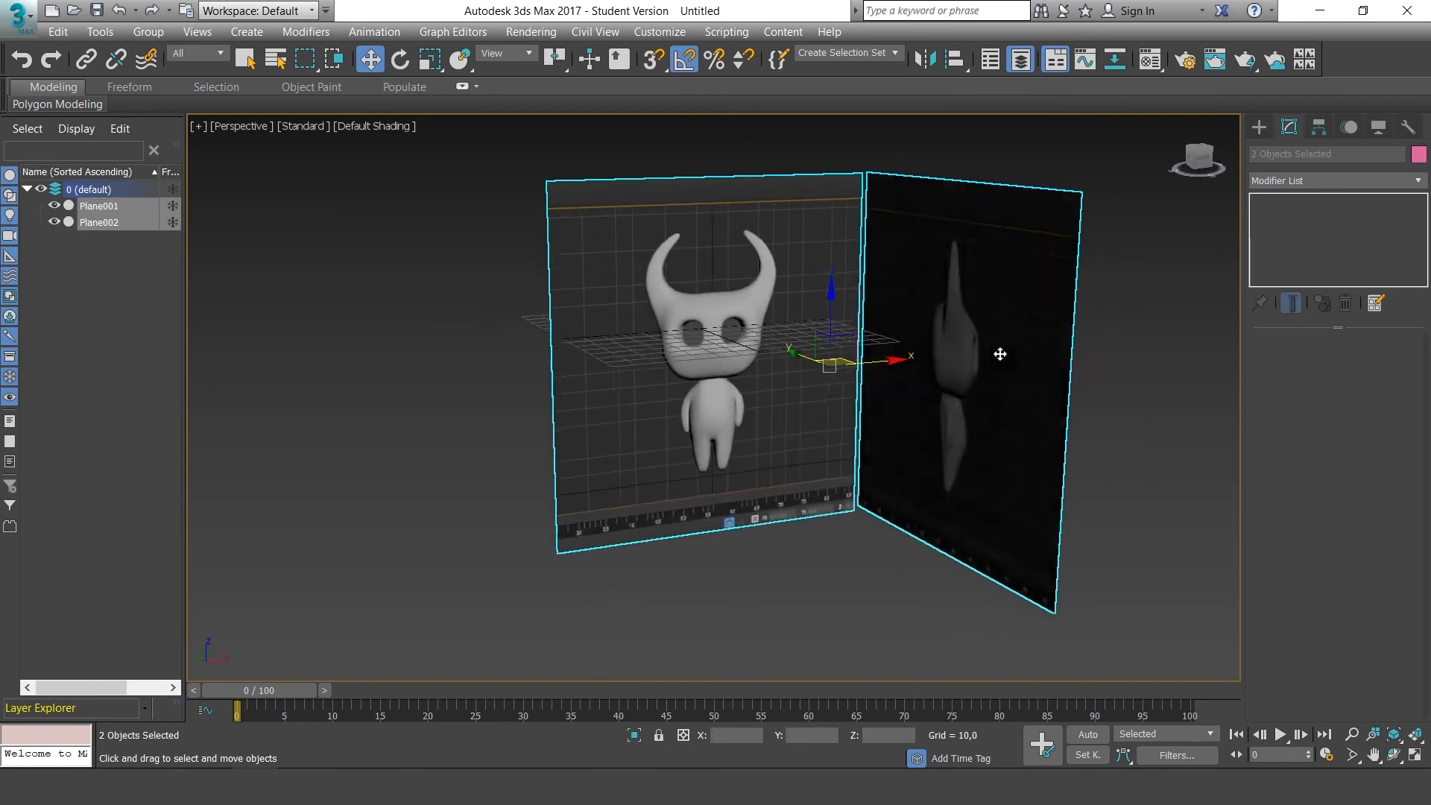
pyautogui.moveTo(847, 344); pyautogui.dragTo(852, 203)
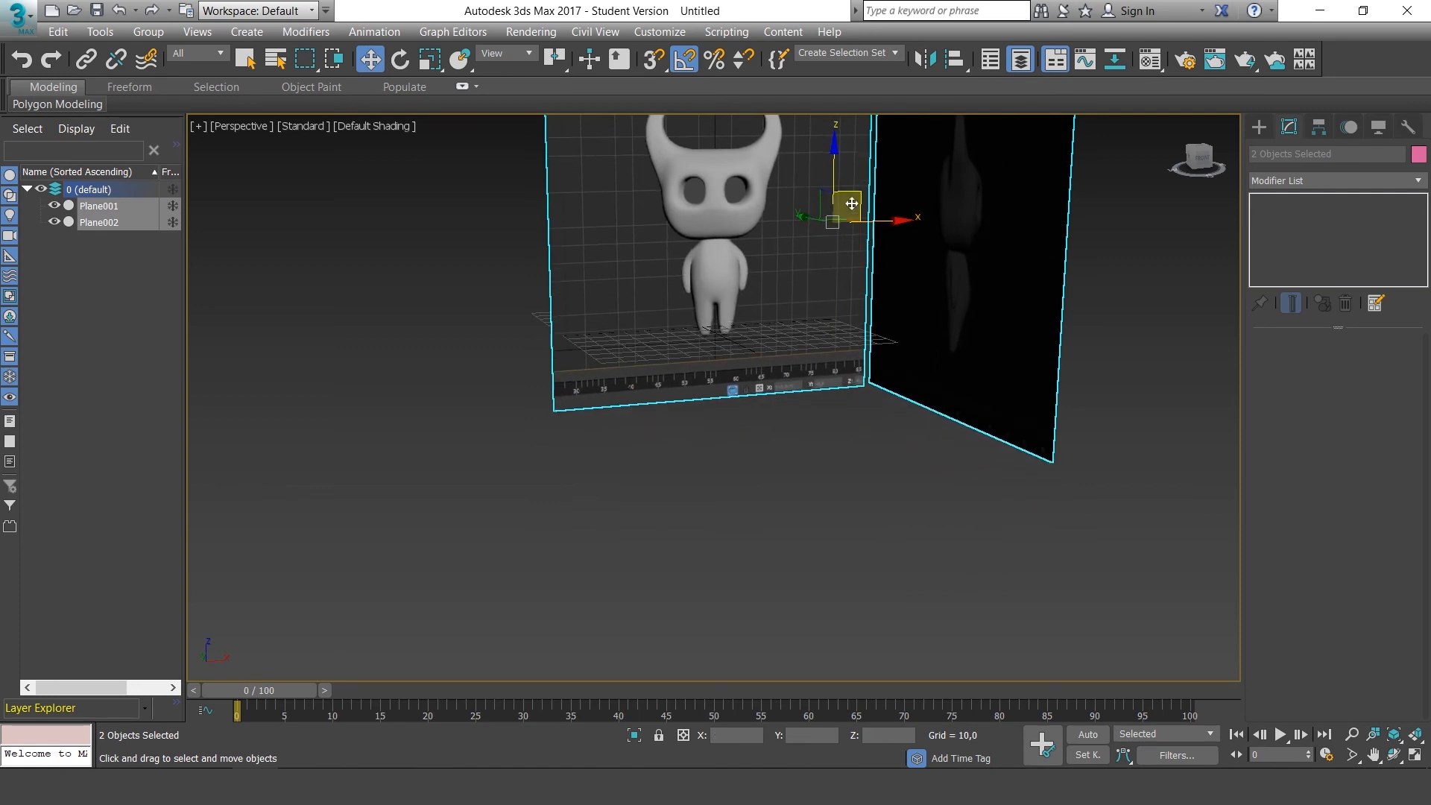
pyautogui.moveTo(852, 203); pyautogui.dragTo(949, 364, button='middle')
pyautogui.click(1183, 404)
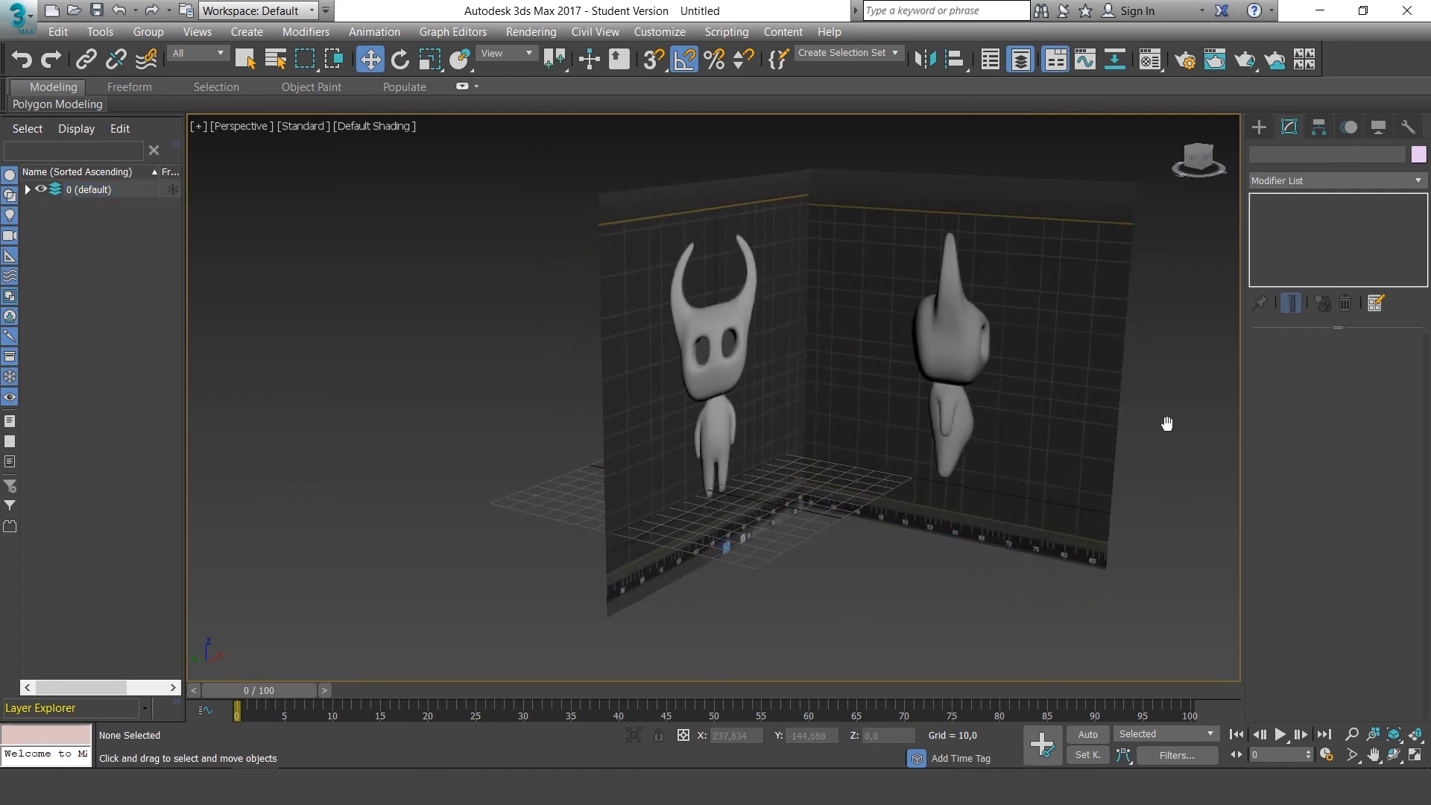